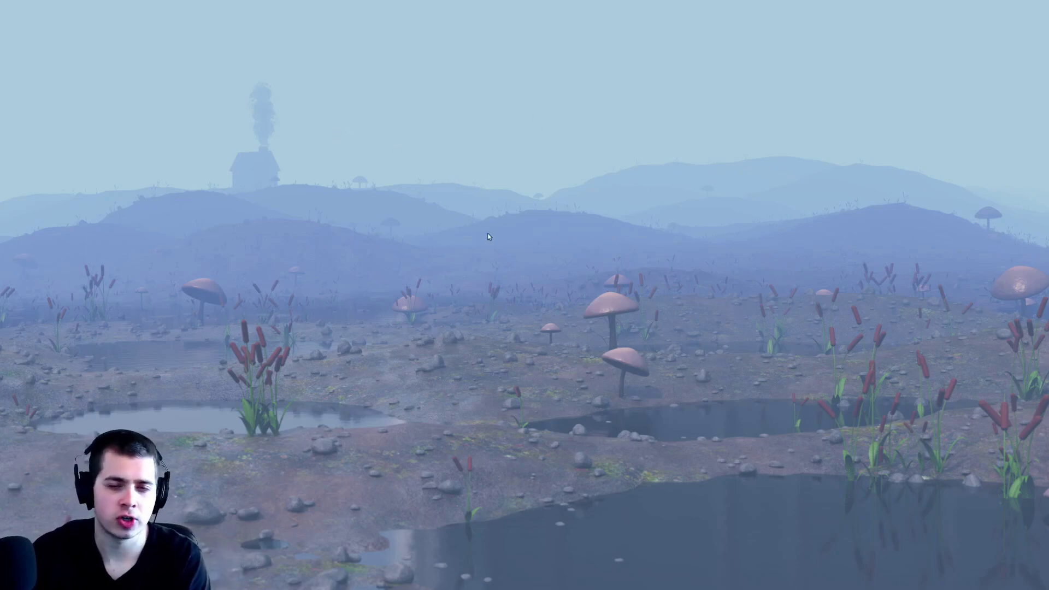
Compare the swamp landscape render with and without the distance mist.
{"action": "key", "text": "Right"}
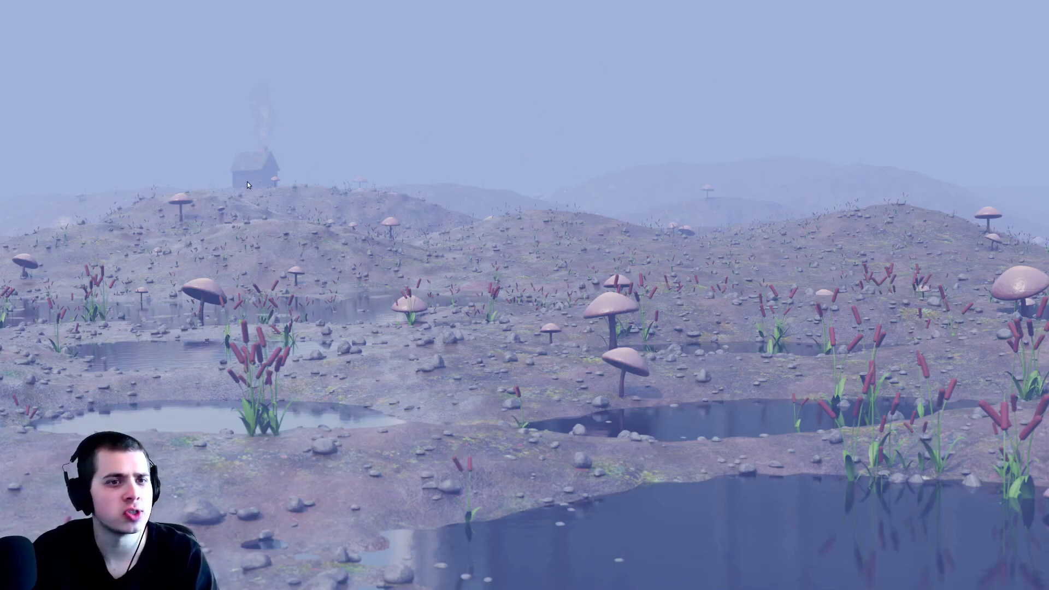
{"action": "key", "text": "Right"}
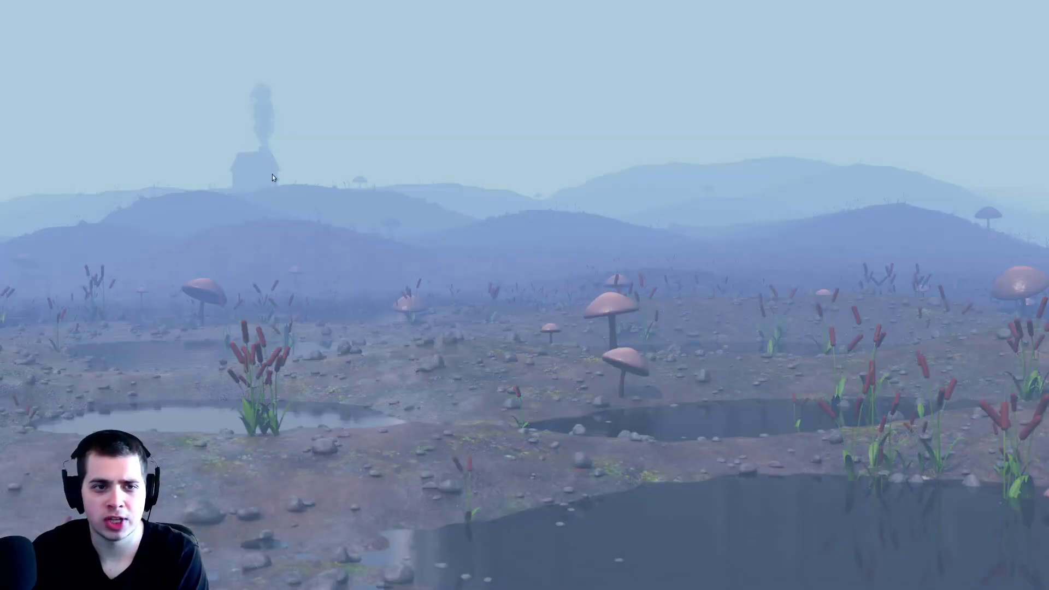
{"action": "key", "text": "Right"}
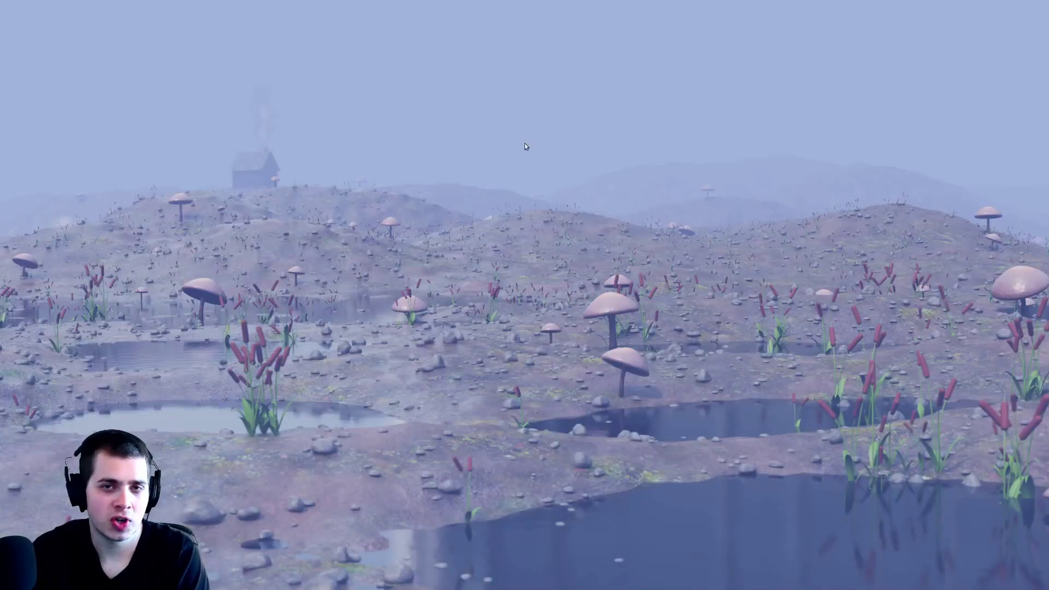
{"action": "key", "text": "Right"}
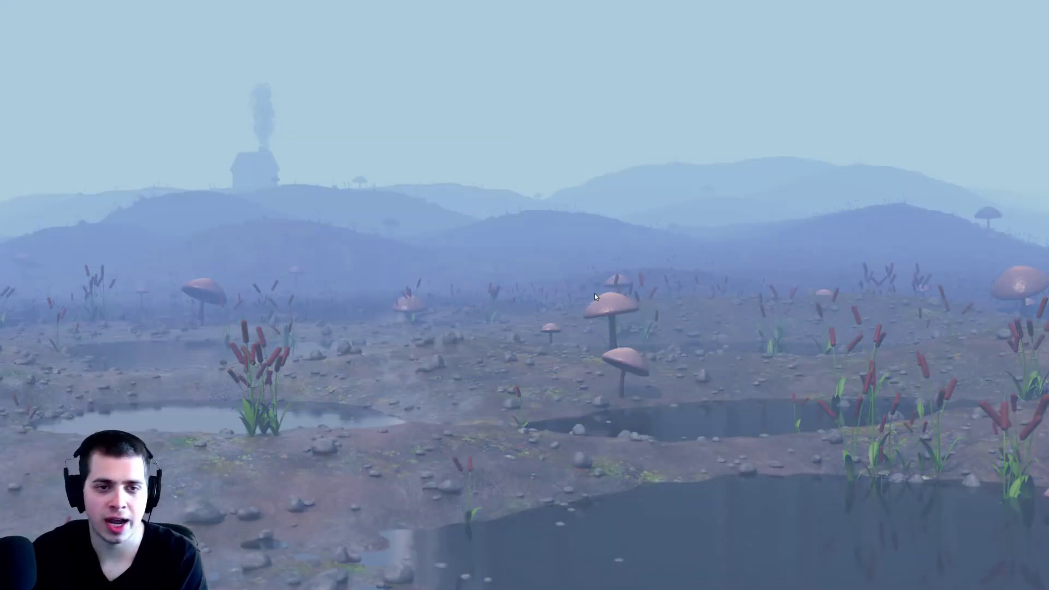
{"action": "key", "text": "Right"}
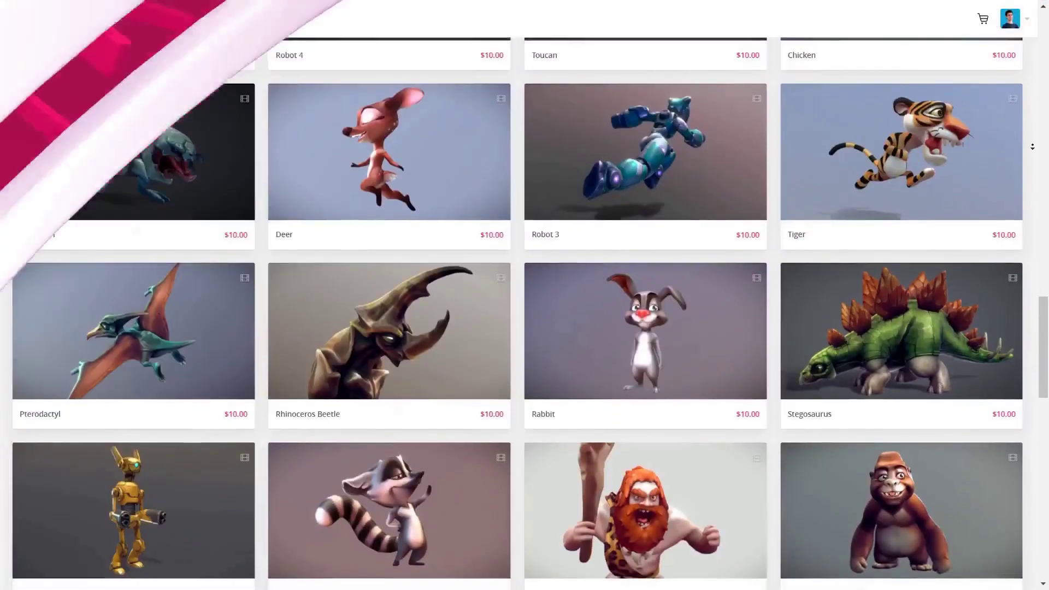
{"action": "scroll", "coordinate": [1033, 146], "scroll_direction": "down", "scroll_amount": 5}
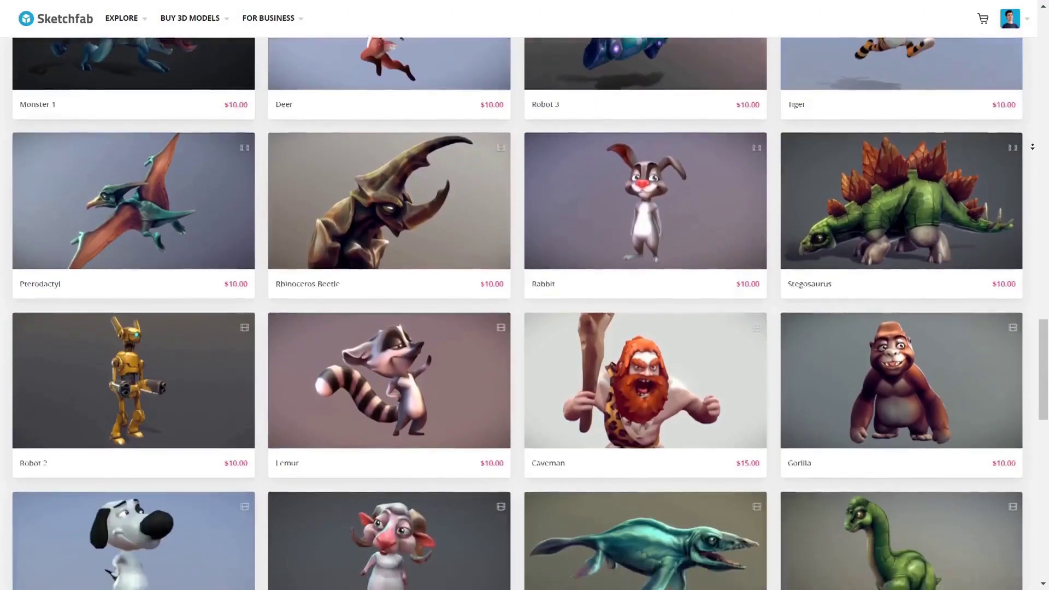
{"action": "scroll", "coordinate": [1033, 147], "scroll_direction": "down", "scroll_amount": 3}
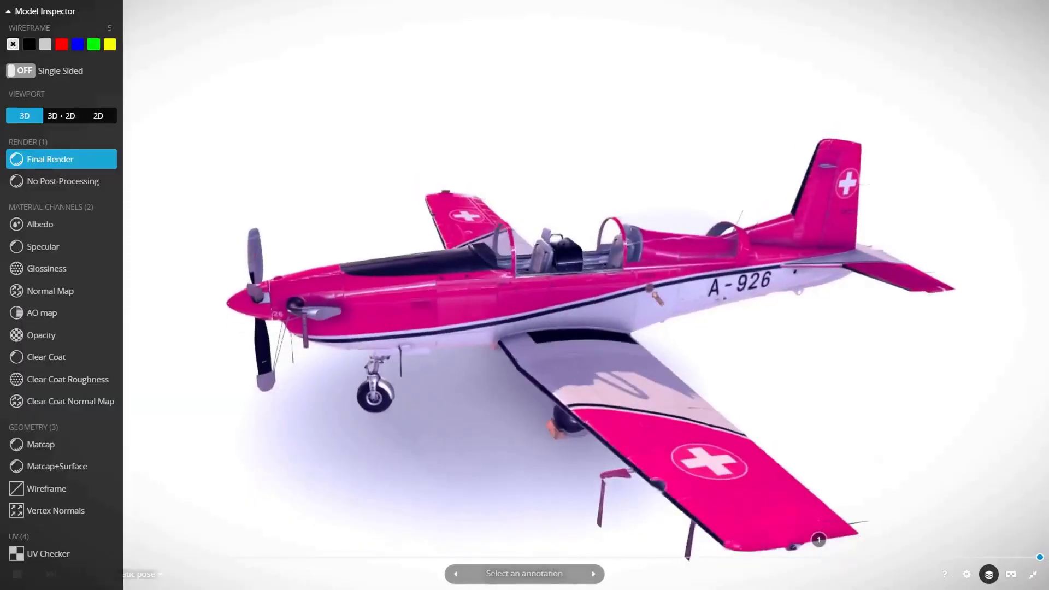
{"action": "key", "text": "5"}
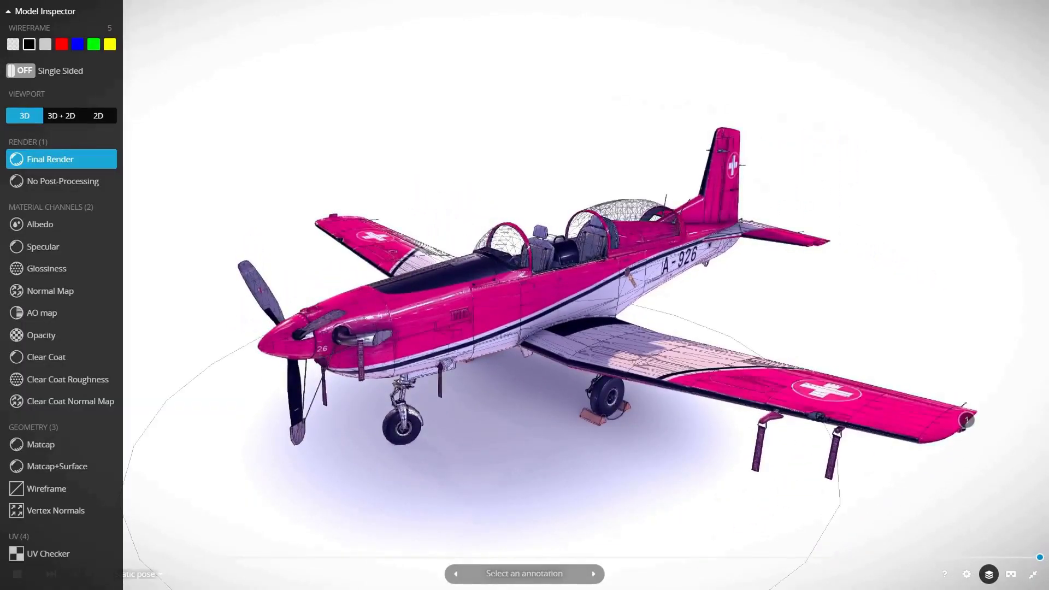
{"action": "key", "text": "4"}
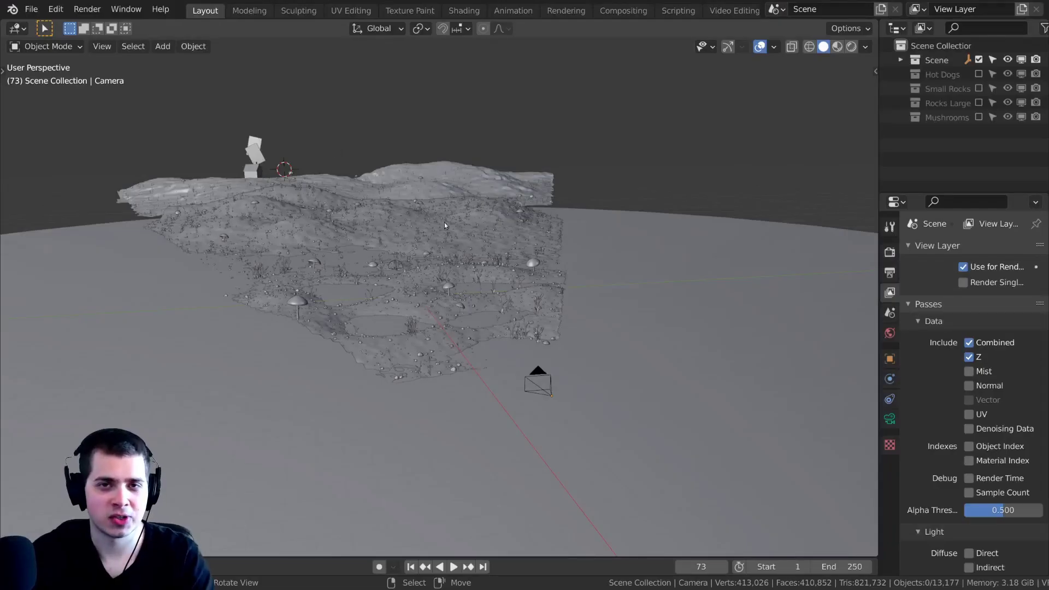
Enable the Mist data pass for the view layer.
{"action": "middle_click_drag", "start_coordinate": [461, 229], "coordinate": [464, 234]}
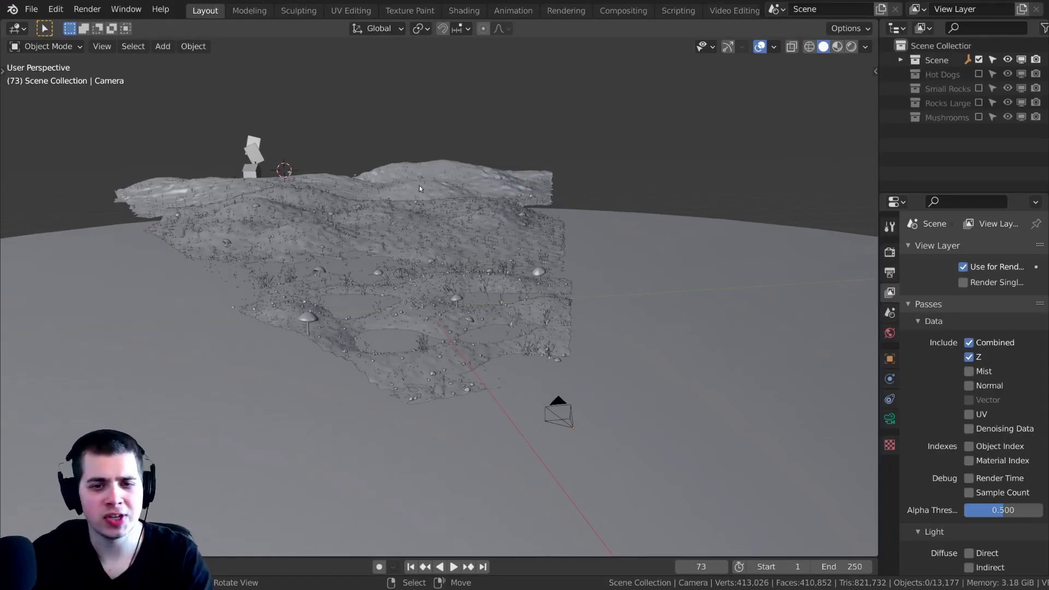
{"action": "scroll", "coordinate": [421, 192], "scroll_direction": "down", "scroll_amount": 2}
{"action": "middle_click_drag", "start_coordinate": [506, 271], "coordinate": [510, 286], "text": "shift"}
{"action": "scroll", "coordinate": [513, 286], "scroll_direction": "up", "scroll_amount": 2}
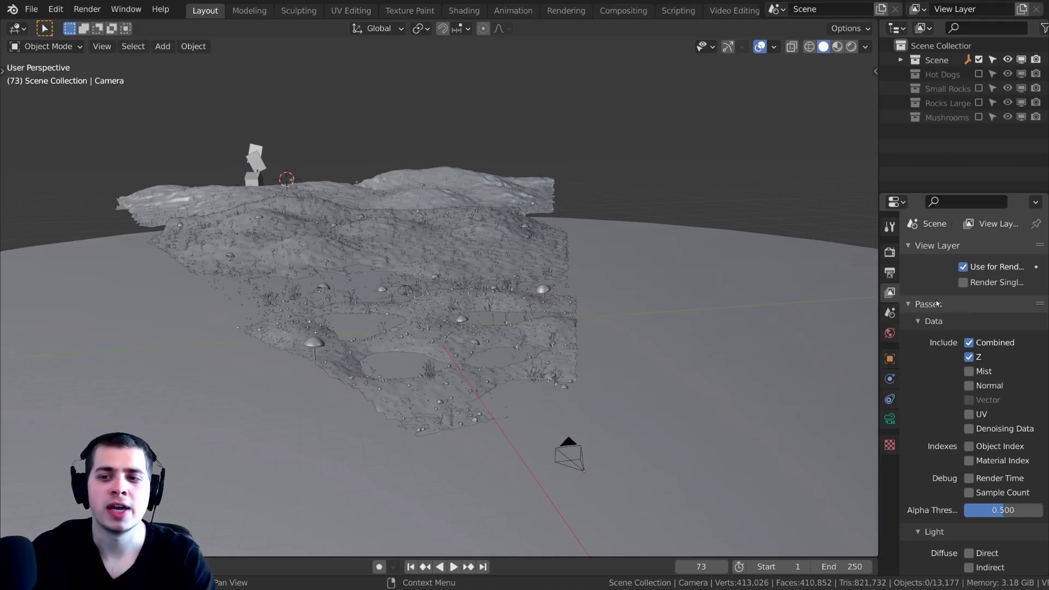
{"action": "left_click", "coordinate": [969, 371]}
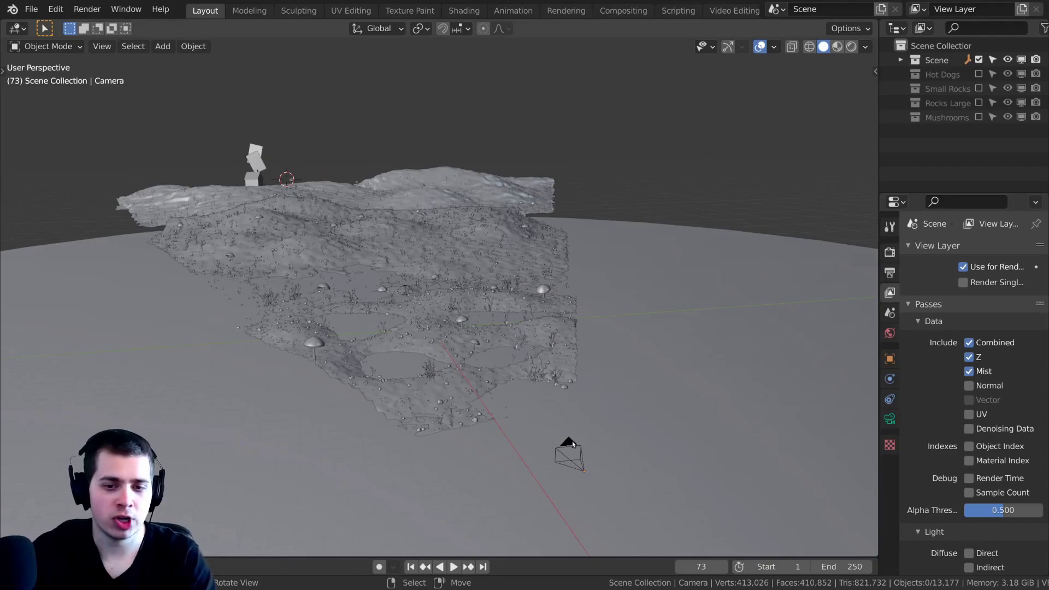
Focus on the scene camera and turn on its Limits and Mist indicators in the viewport display settings.
{"action": "key", "text": "KP_Decimal"}
{"action": "scroll", "coordinate": [417, 333], "scroll_direction": "down", "scroll_amount": 1}
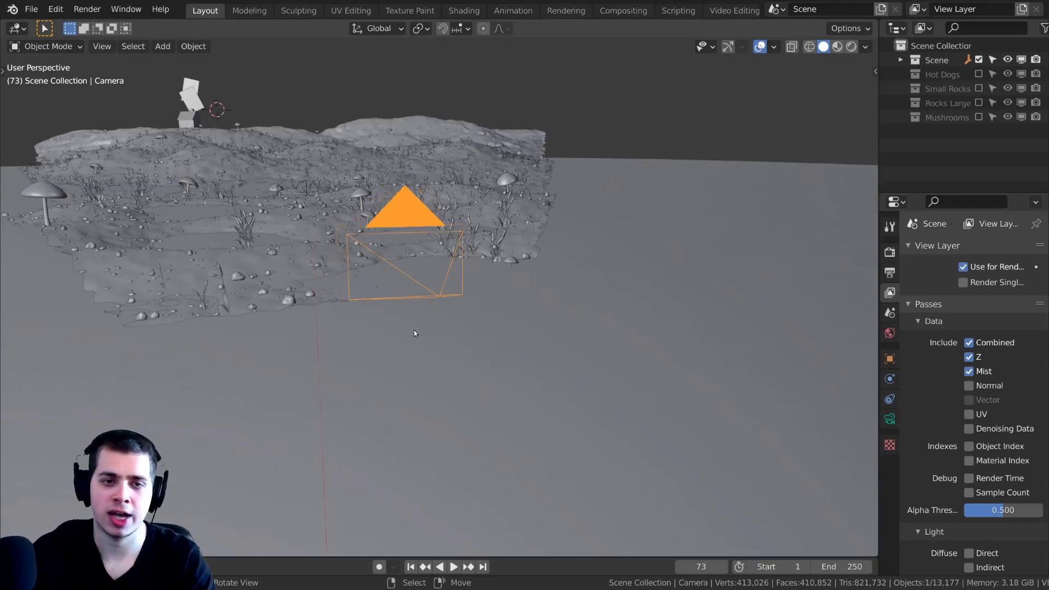
{"action": "middle_click_drag", "start_coordinate": [417, 333], "coordinate": [485, 345]}
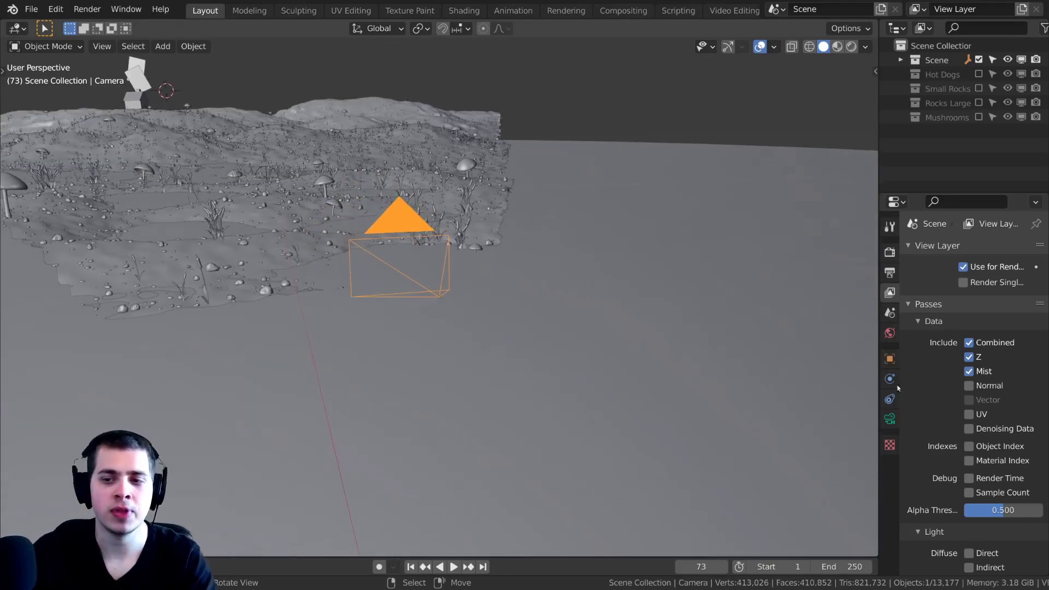
{"action": "left_click", "coordinate": [889, 419]}
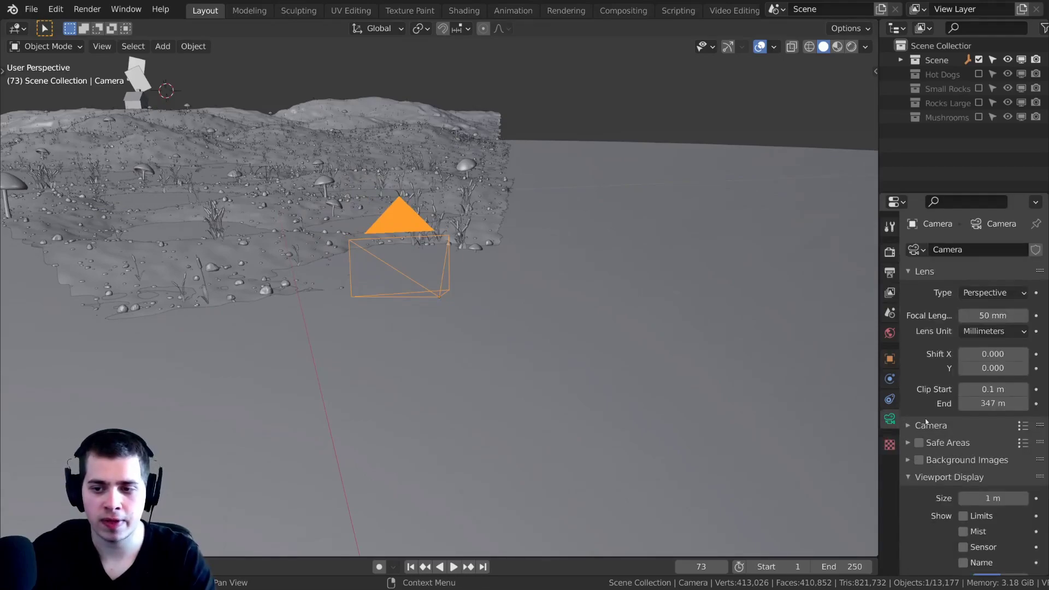
{"action": "scroll", "coordinate": [932, 421], "scroll_direction": "down", "scroll_amount": 3}
{"action": "scroll", "coordinate": [932, 419], "scroll_direction": "down", "scroll_amount": 2}
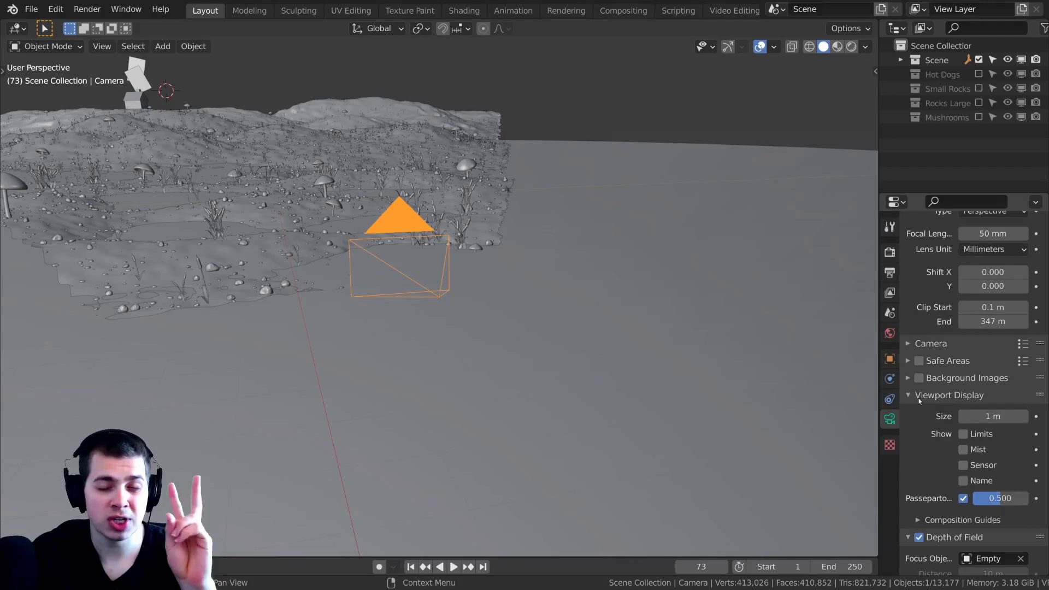
{"action": "left_click", "coordinate": [963, 434]}
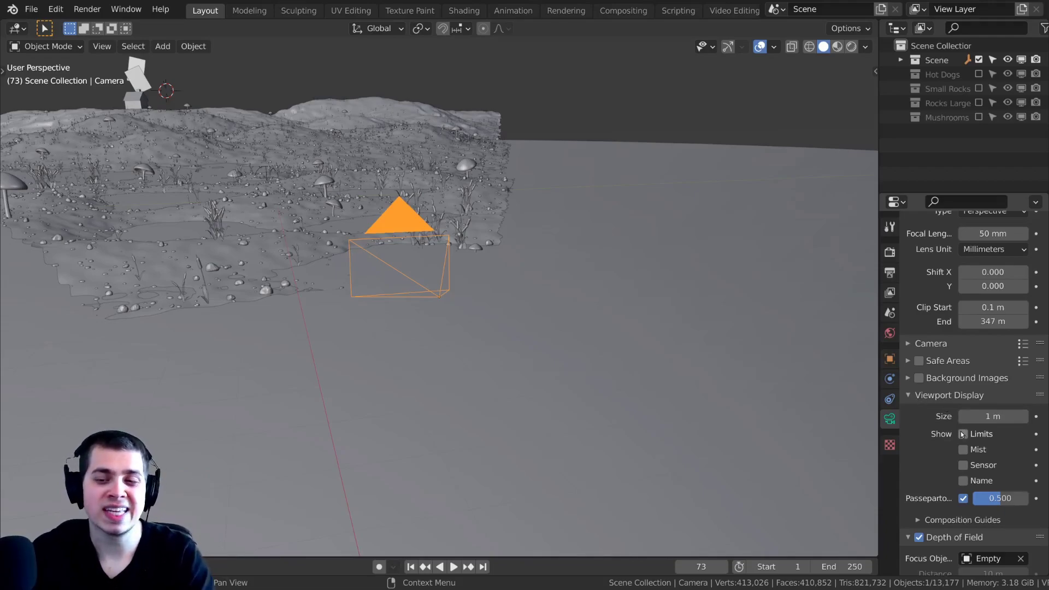
{"action": "scroll", "coordinate": [423, 286], "scroll_direction": "down", "scroll_amount": 2}
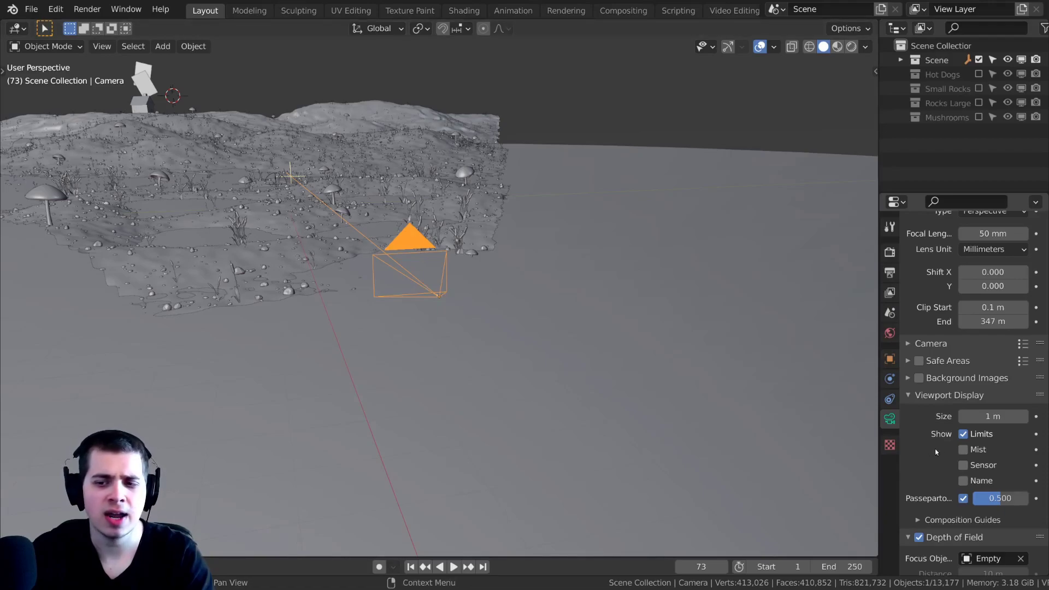
{"action": "left_click", "coordinate": [963, 450]}
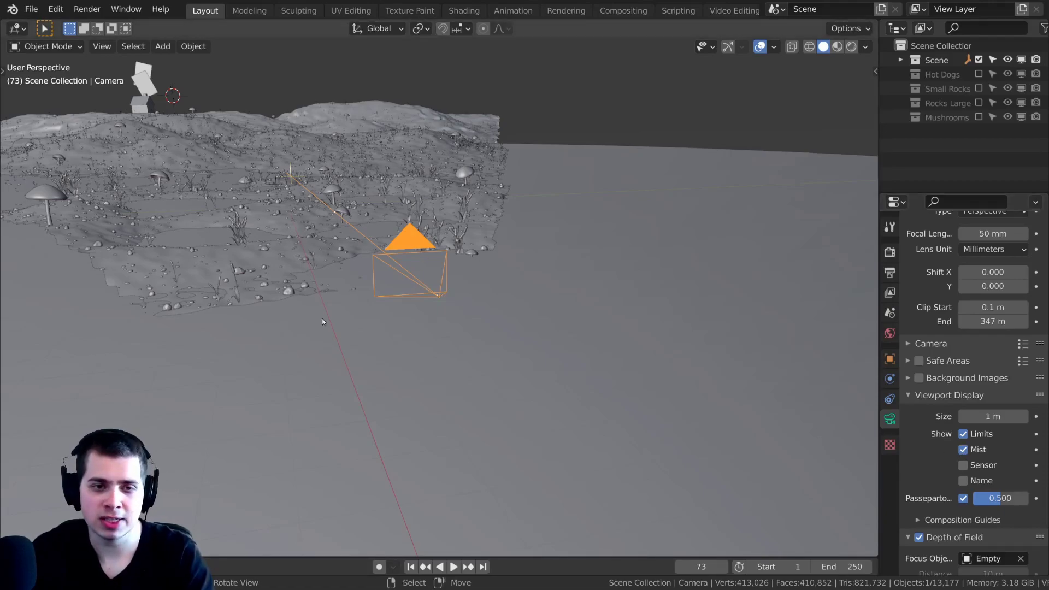
Examine the camera's mist range line across the terrain and show the world's Mist Pass settings.
{"action": "middle_click_drag", "start_coordinate": [322, 319], "coordinate": [401, 268]}
{"action": "scroll", "coordinate": [401, 268], "scroll_direction": "down", "scroll_amount": 8}
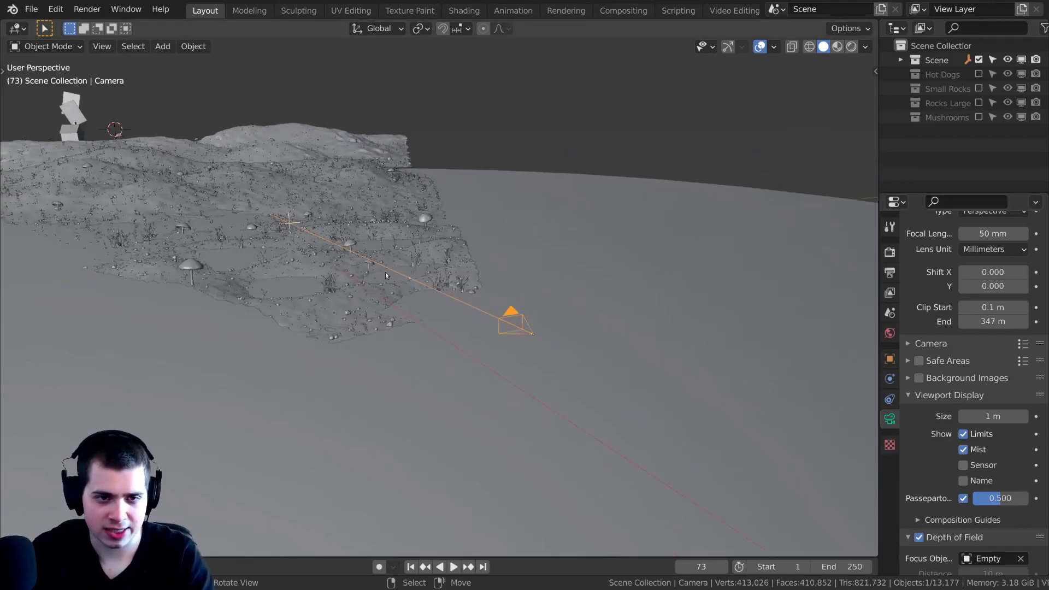
{"action": "middle_click_drag", "start_coordinate": [430, 337], "coordinate": [558, 300]}
{"action": "key", "text": "shift+z"}
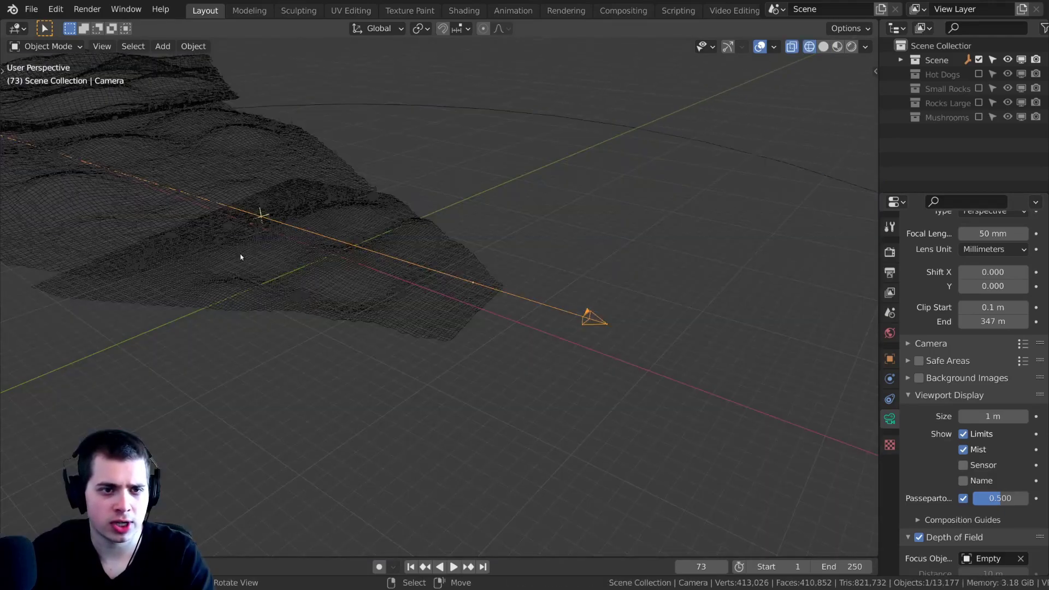
{"action": "middle_click_drag", "start_coordinate": [241, 255], "coordinate": [252, 239]}
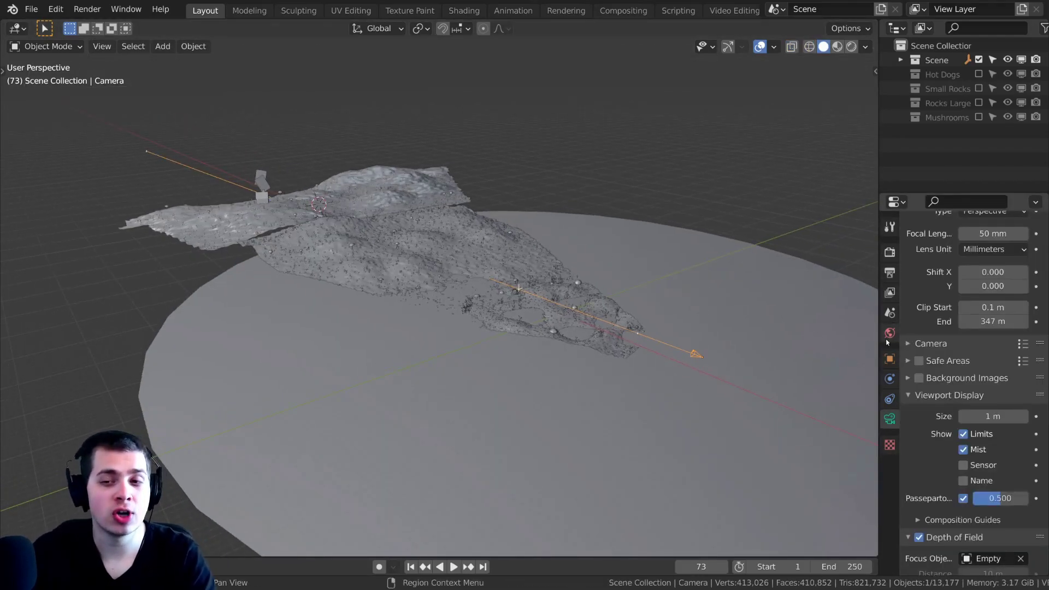
{"action": "left_click", "coordinate": [890, 334]}
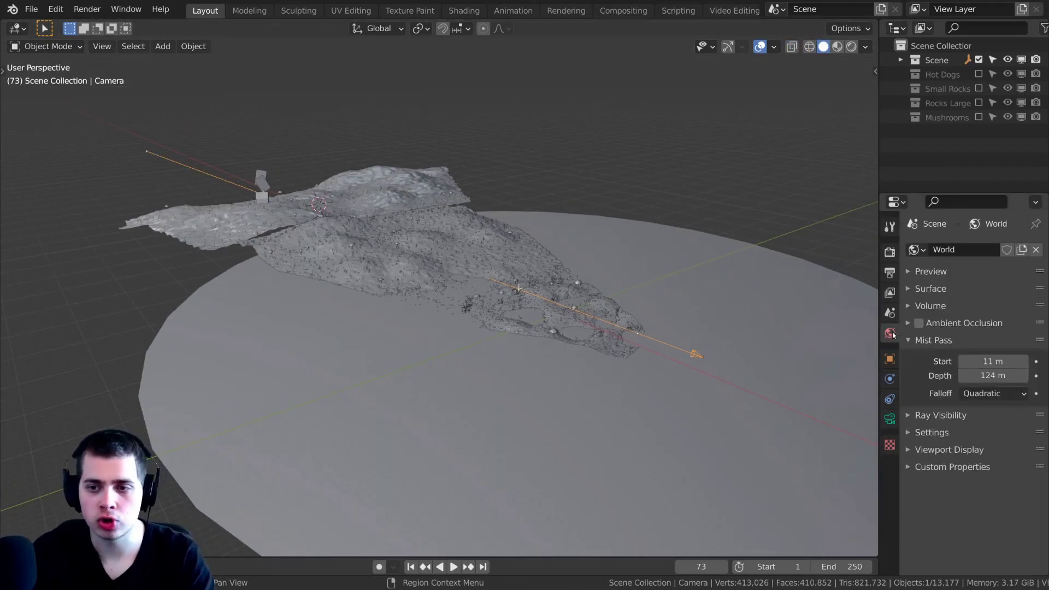
{"action": "left_click", "coordinate": [952, 340]}
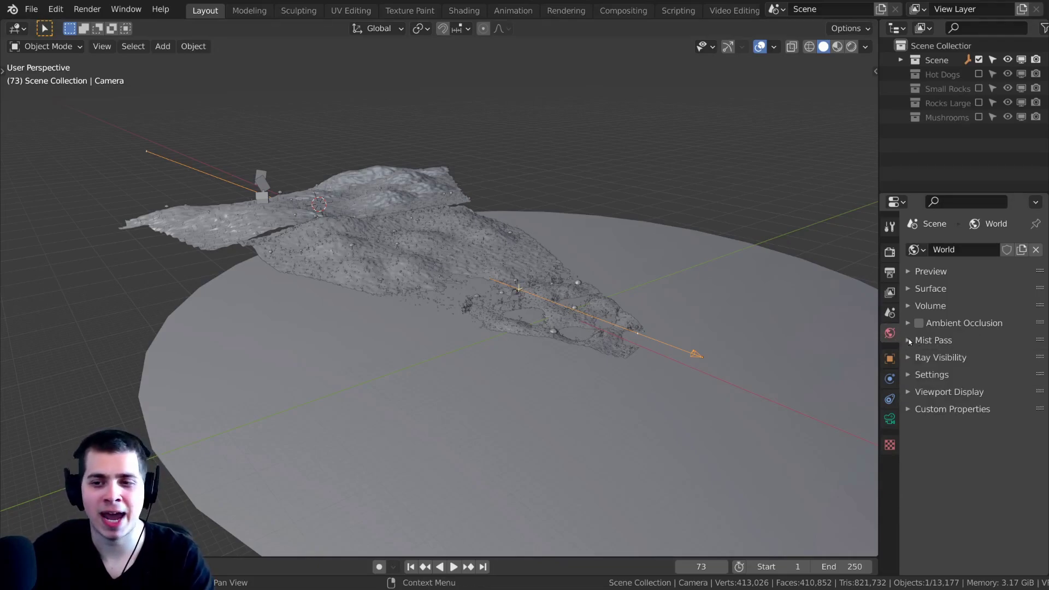
{"action": "left_click", "coordinate": [909, 341]}
Set the world's mist pass start distance to 5.5 m, near the camera.
{"action": "scroll", "coordinate": [765, 345], "scroll_direction": "down", "scroll_amount": 4}
{"action": "middle_click_drag", "start_coordinate": [634, 340], "coordinate": [853, 389]}
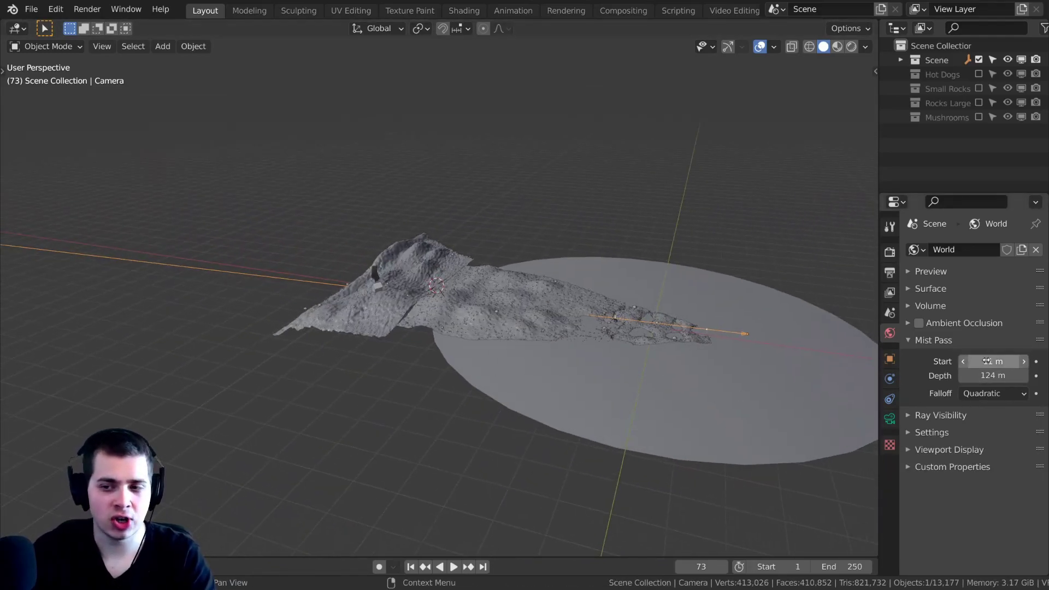
{"action": "mouse_move", "coordinate": [699, 389]}
{"action": "middle_mouse_down"}
{"action": "mouse_move", "coordinate": [708, 399]}
{"action": "mouse_move", "coordinate": [668, 408]}
{"action": "mouse_move", "coordinate": [687, 401]}
{"action": "middle_mouse_up"}
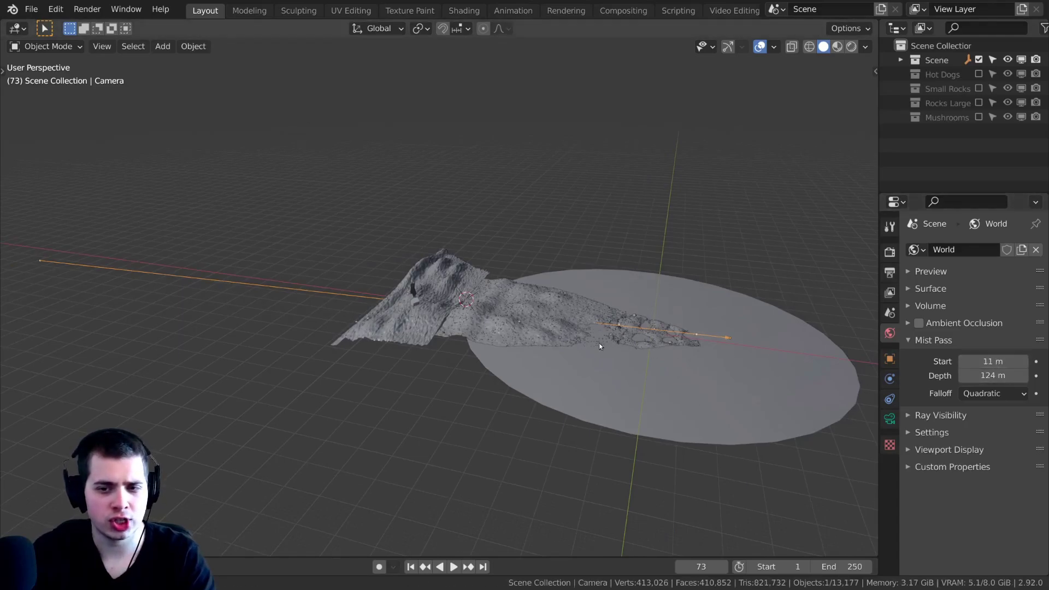
{"action": "scroll", "coordinate": [599, 346], "scroll_direction": "up", "scroll_amount": 5}
{"action": "middle_click_drag", "start_coordinate": [680, 357], "coordinate": [678, 331]}
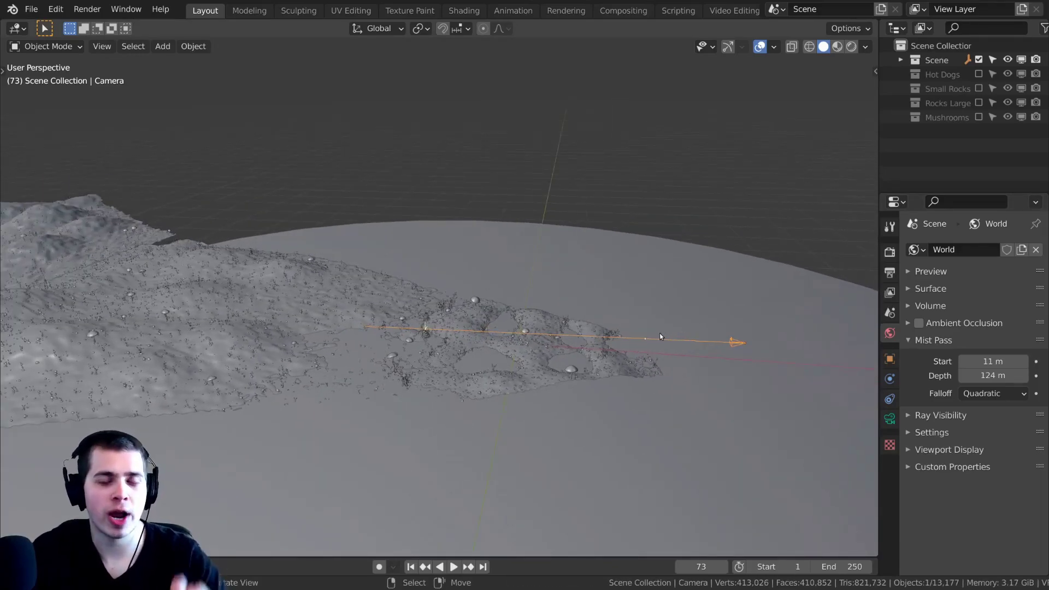
{"action": "left_click_drag", "start_coordinate": [998, 362], "coordinate": [963, 361]}
{"action": "middle_click_drag", "start_coordinate": [628, 357], "coordinate": [749, 355]}
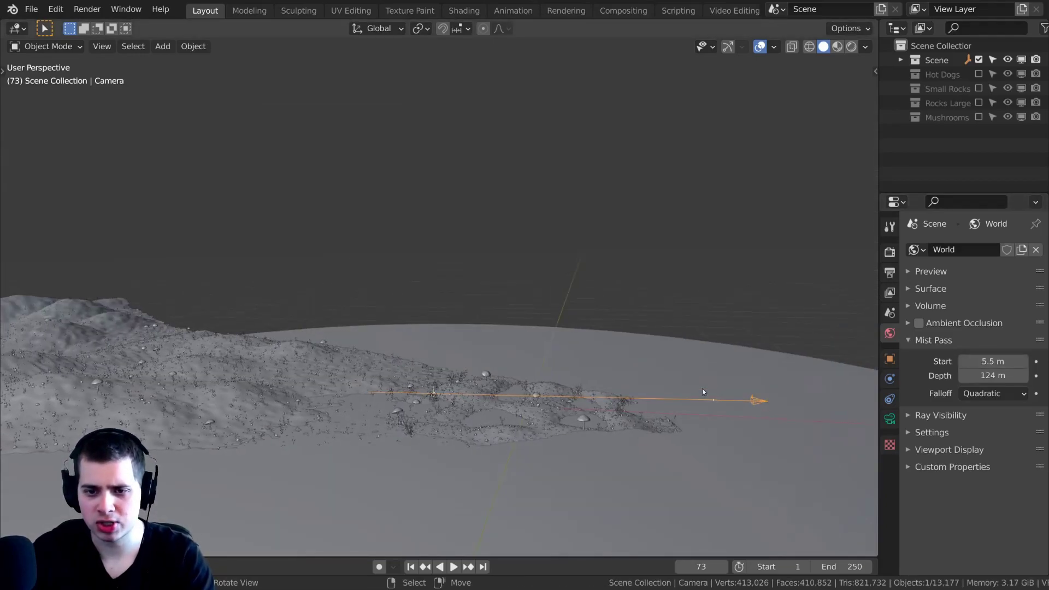
{"action": "middle_click_drag", "start_coordinate": [697, 400], "coordinate": [382, 284]}
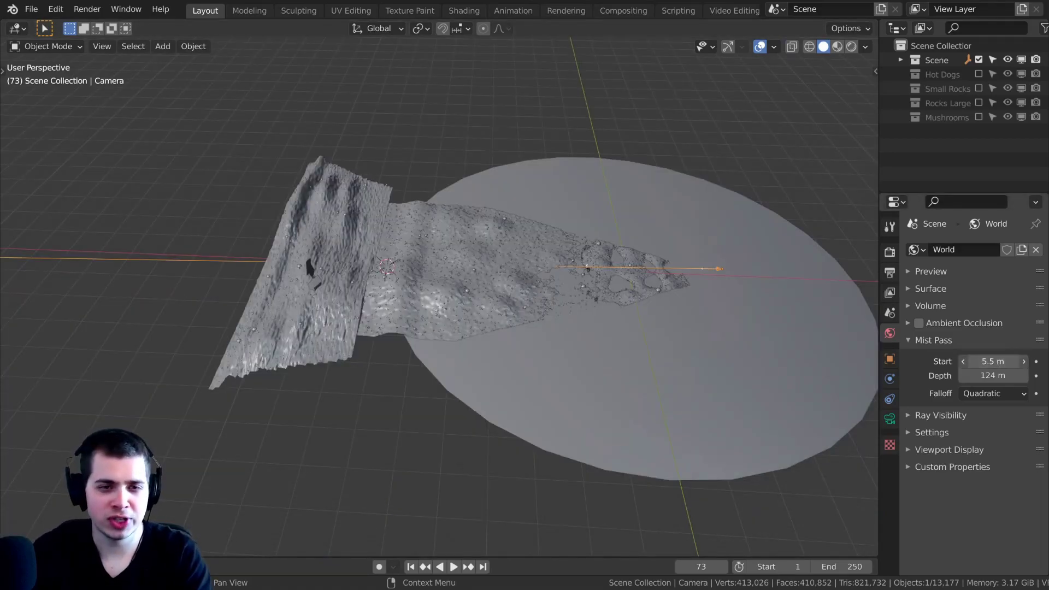
{"action": "mouse_move", "coordinate": [993, 361]}
{"action": "left_mouse_down"}
{"action": "mouse_move", "coordinate": [1009, 362]}
{"action": "mouse_move", "coordinate": [993, 362]}
{"action": "left_mouse_up"}
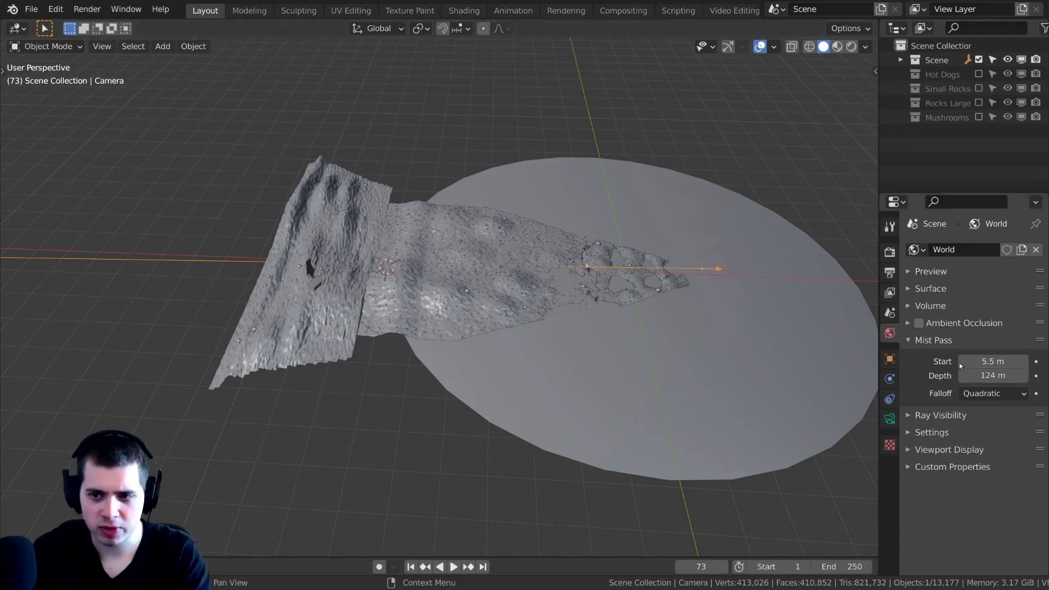
{"action": "left_click_drag", "start_coordinate": [961, 365], "coordinate": [994, 375]}
{"action": "right_click", "coordinate": [978, 366]}
Set the mist pass depth to 130 m so the mist range ends just behind the farthest hills.
{"action": "middle_click_drag", "start_coordinate": [568, 361], "coordinate": [419, 239]}
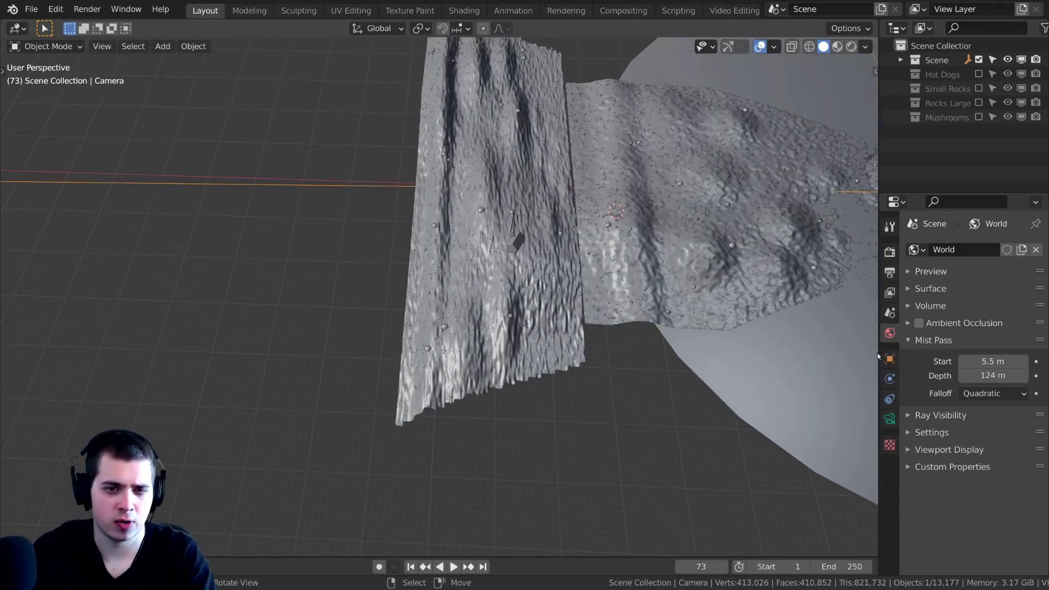
{"action": "mouse_move", "coordinate": [993, 375]}
{"action": "left_mouse_down"}
{"action": "mouse_move", "coordinate": [981, 375]}
{"action": "mouse_move", "coordinate": [993, 376]}
{"action": "left_mouse_up"}
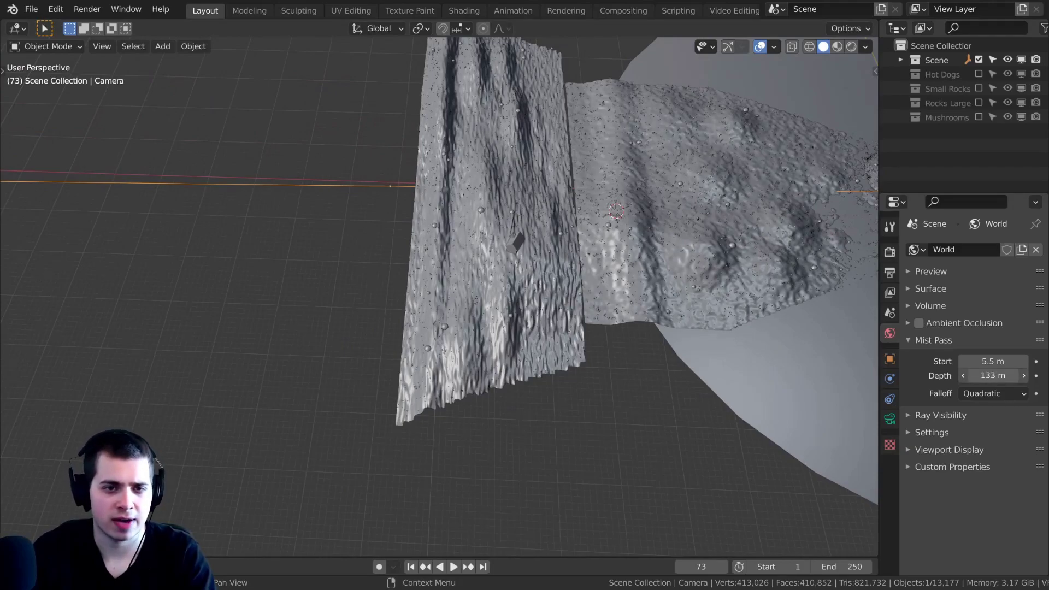
{"action": "middle_click_drag", "start_coordinate": [492, 251], "coordinate": [547, 312], "text": "shift"}
{"action": "scroll", "coordinate": [547, 312], "scroll_direction": "up", "scroll_amount": 4}
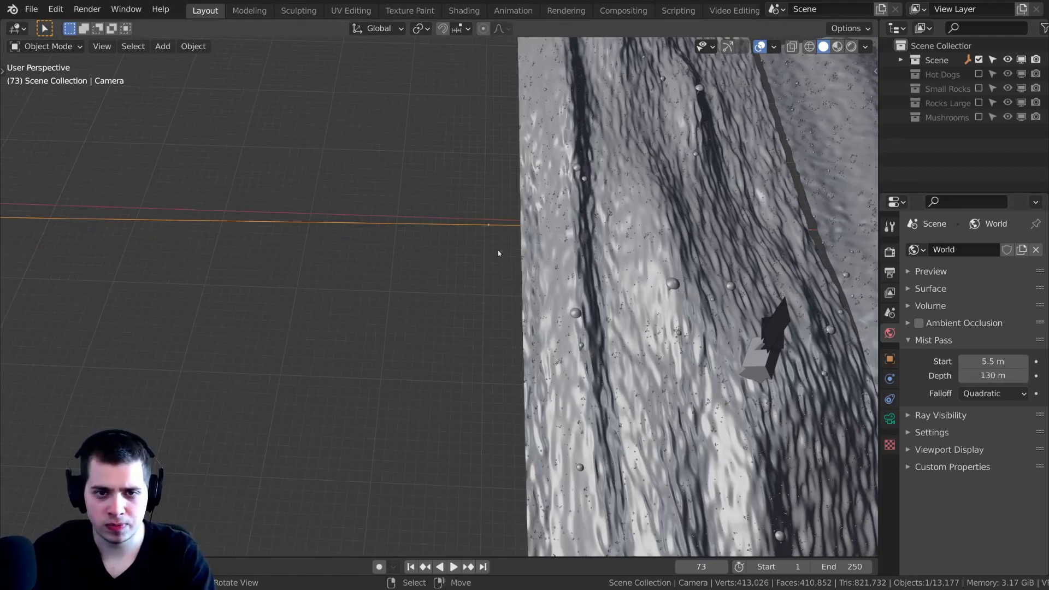
{"action": "middle_click_drag", "start_coordinate": [498, 253], "coordinate": [742, 281]}
{"action": "scroll", "coordinate": [652, 280], "scroll_direction": "down", "scroll_amount": 5}
{"action": "middle_click_drag", "start_coordinate": [651, 279], "coordinate": [518, 293]}
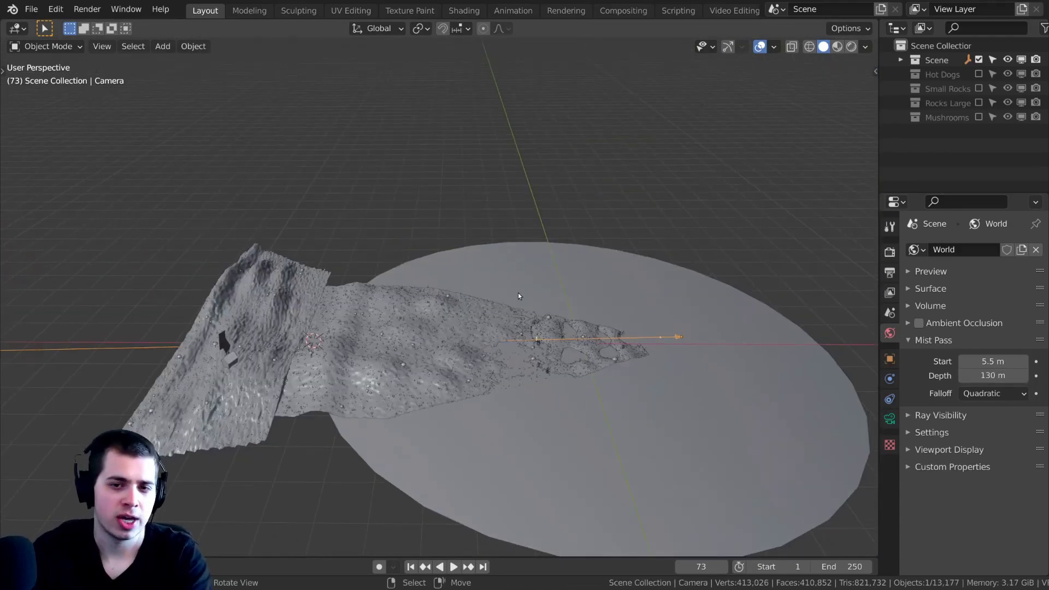
{"action": "middle_click_drag", "start_coordinate": [507, 358], "coordinate": [519, 258]}
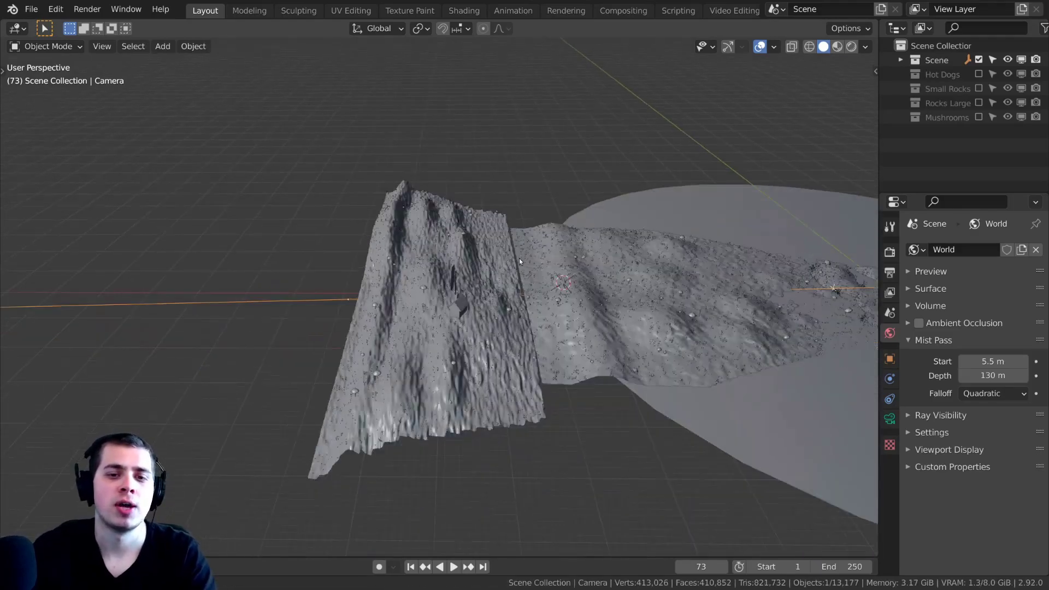
Return to the scene camera's view and render the image.
{"action": "key", "text": "KP_0"}
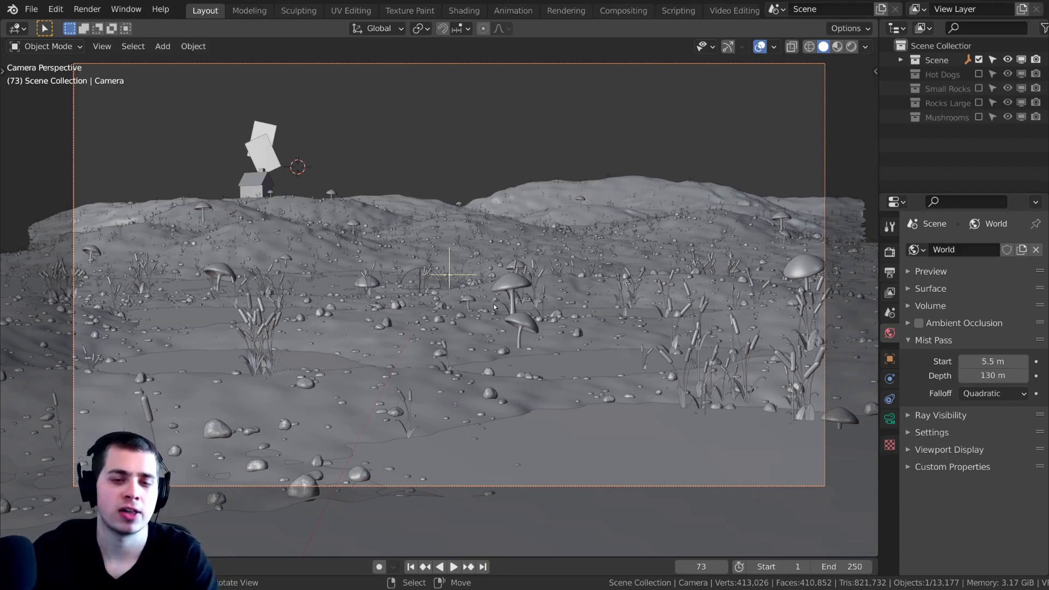
{"action": "middle_click_drag", "start_coordinate": [500, 306], "coordinate": [497, 326], "text": "shift"}
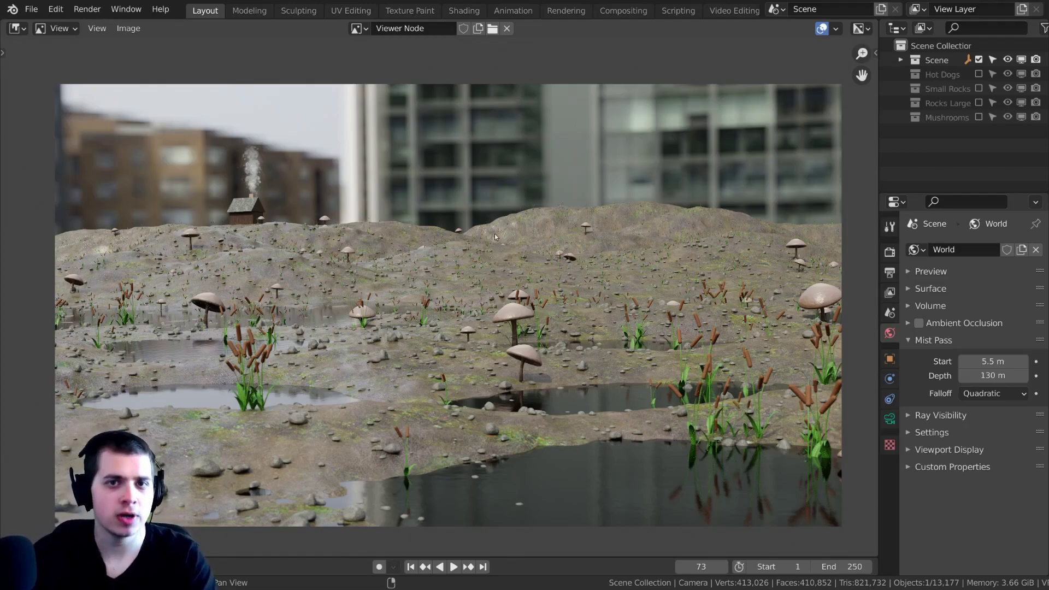
Switch to the Compositing workspace, keep the backdrop on, and spread the Render Layers and Composite nodes apart.
{"action": "left_click", "coordinate": [614, 12]}
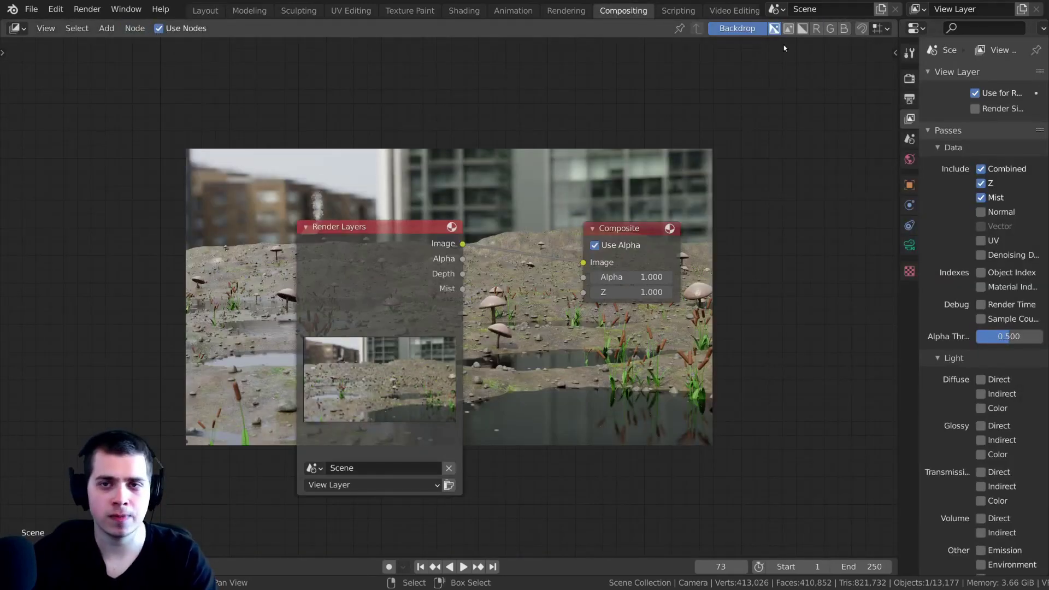
{"action": "left_click", "coordinate": [742, 30]}
{"action": "left_click", "coordinate": [732, 30]}
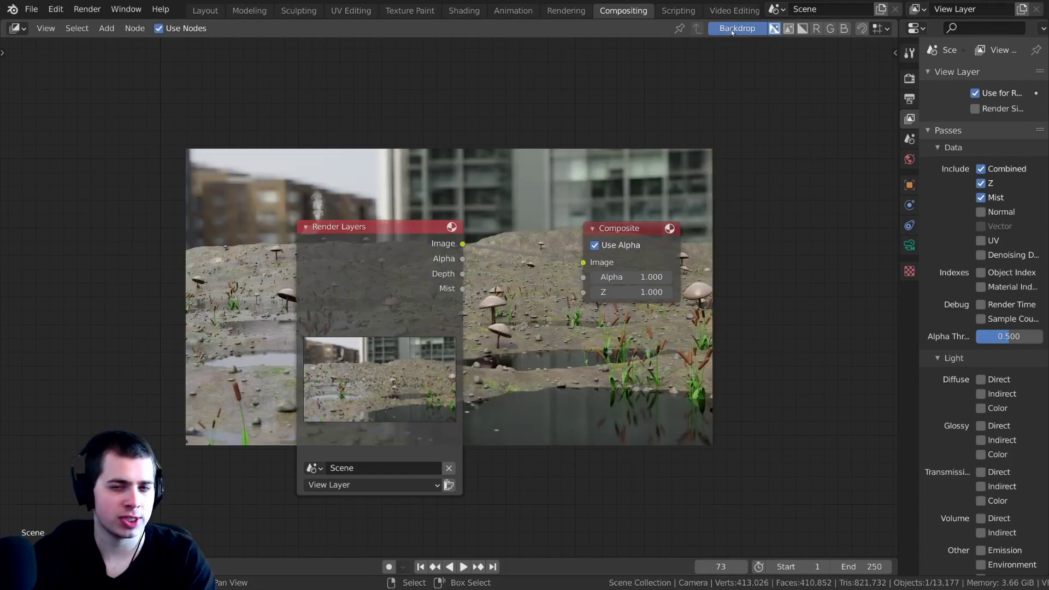
{"action": "left_click_drag", "start_coordinate": [367, 245], "coordinate": [275, 243]}
{"action": "left_click_drag", "start_coordinate": [639, 239], "coordinate": [675, 236]}
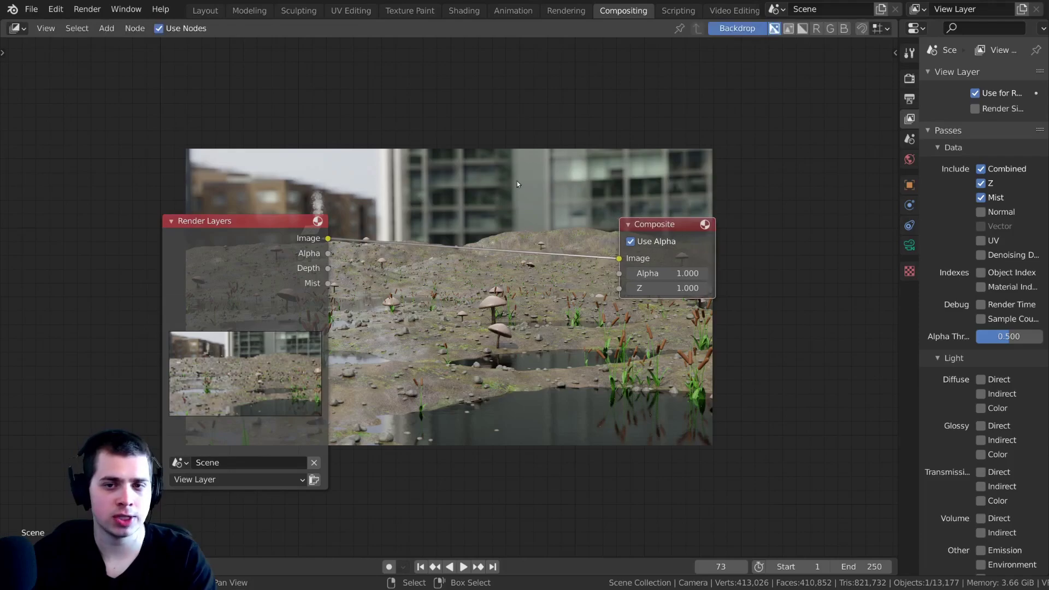
{"action": "key", "text": "shift+a"}
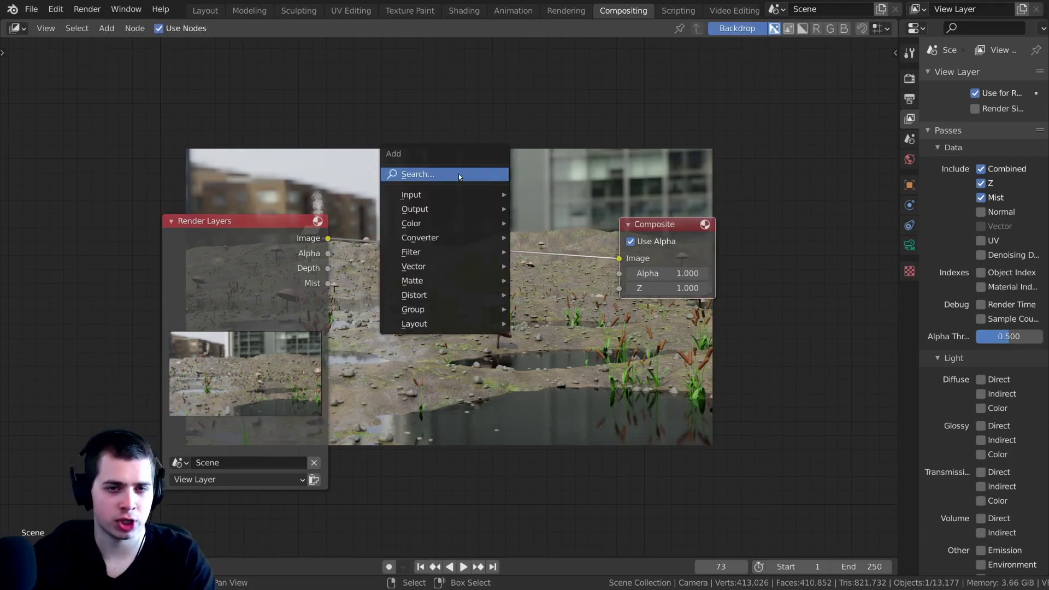
{"action": "left_click", "coordinate": [458, 174]}
{"action": "type", "text": "com"}
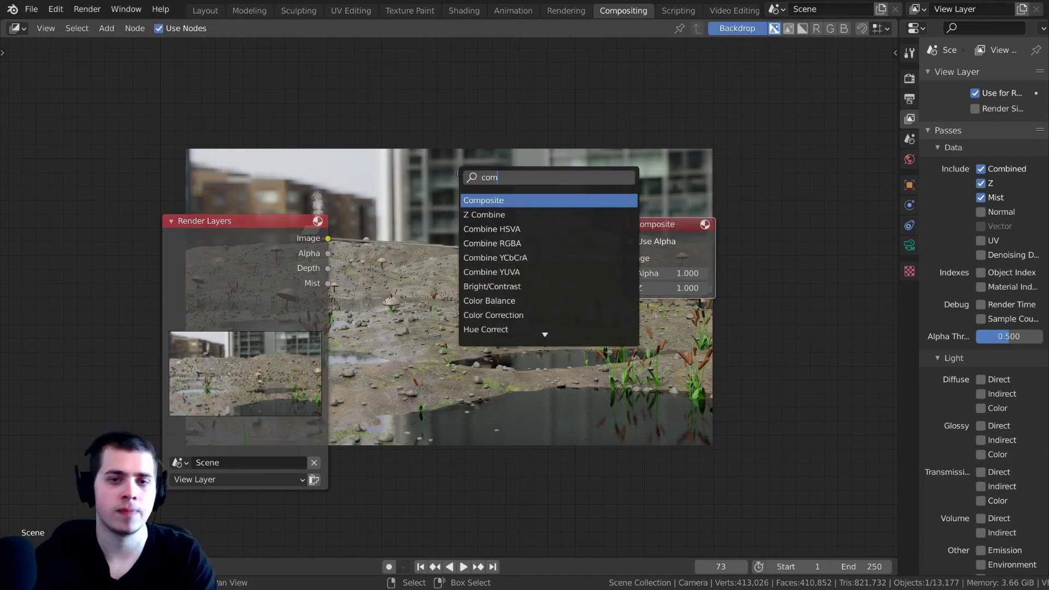
{"action": "key", "text": "Escape"}
{"action": "scroll", "coordinate": [432, 174], "scroll_direction": "up", "scroll_amount": 1}
{"action": "middle_click_drag", "start_coordinate": [296, 248], "coordinate": [254, 236]}
{"action": "left_click", "coordinate": [259, 236]}
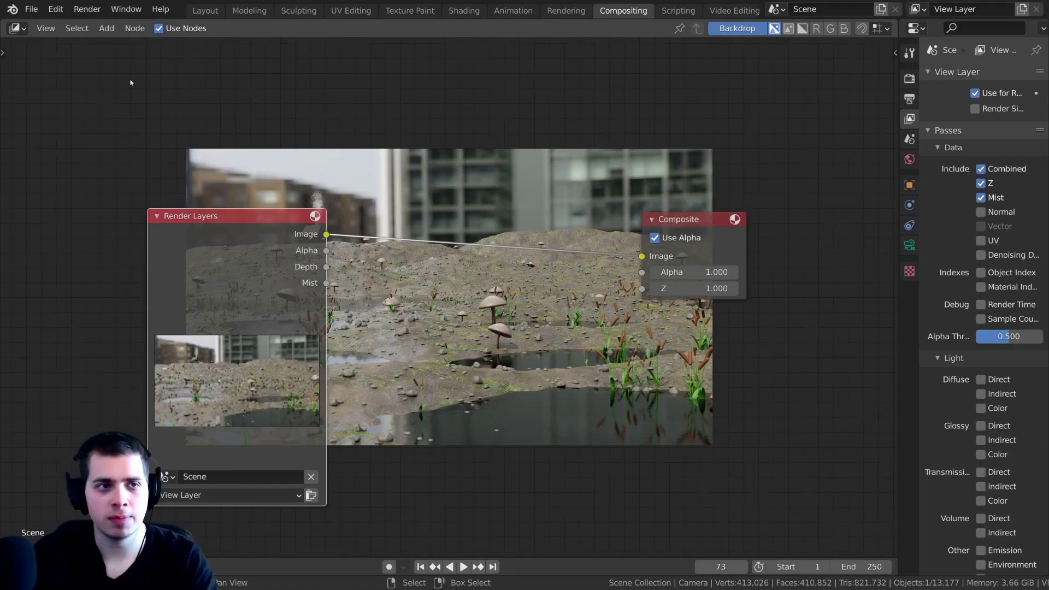
Search the add-on preferences for "node" to check whether Node Wrangler is enabled, and close the preferences.
{"action": "left_click", "coordinate": [56, 10]}
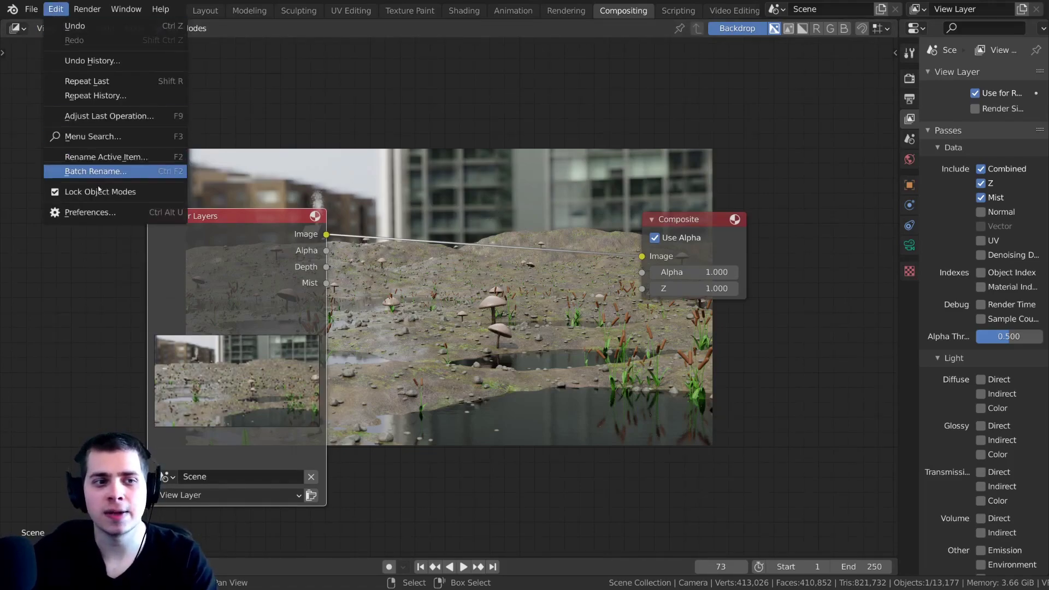
{"action": "left_click", "coordinate": [100, 213]}
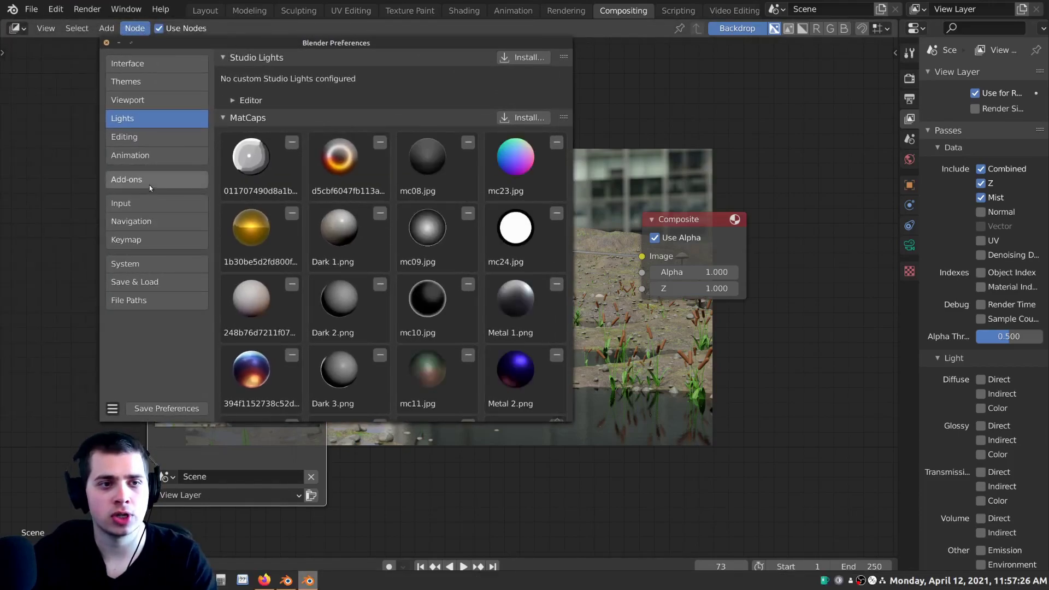
{"action": "left_click", "coordinate": [136, 185]}
{"action": "left_click", "coordinate": [483, 83]}
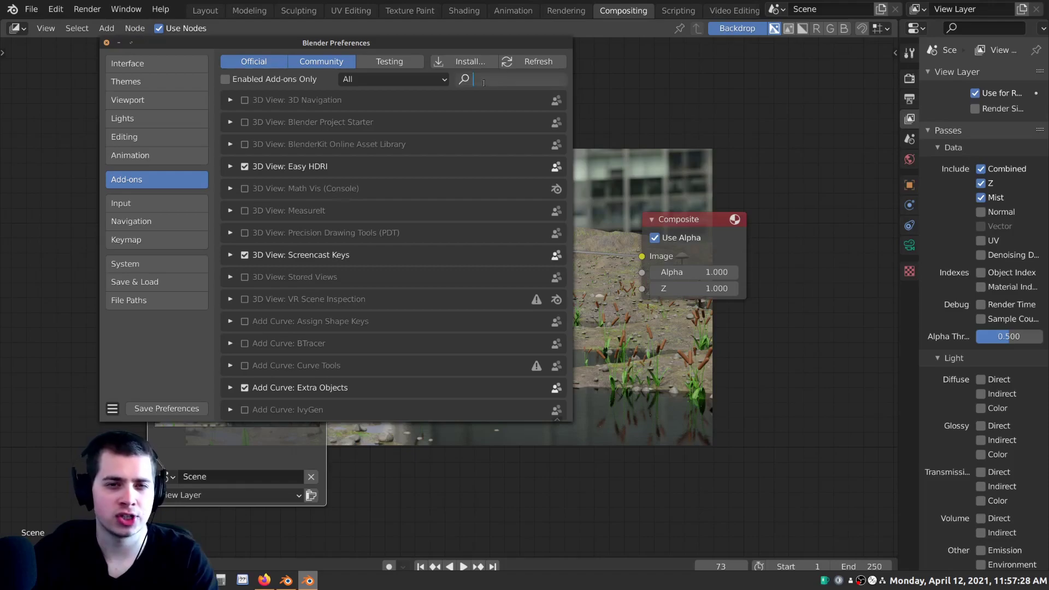
{"action": "type", "text": "node"}
{"action": "key", "text": "Return"}
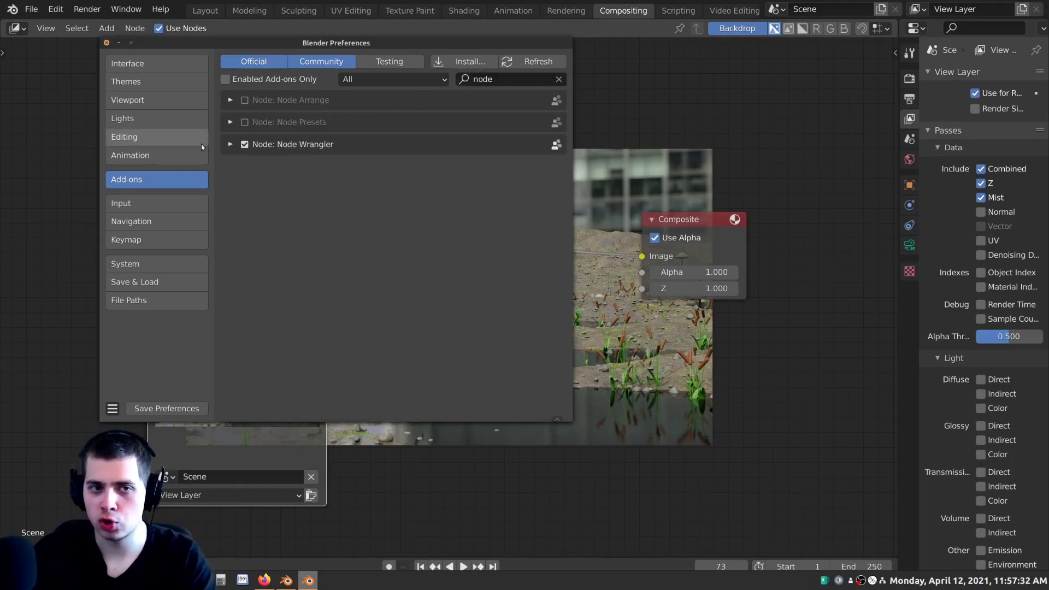
{"action": "left_click", "coordinate": [107, 42]}
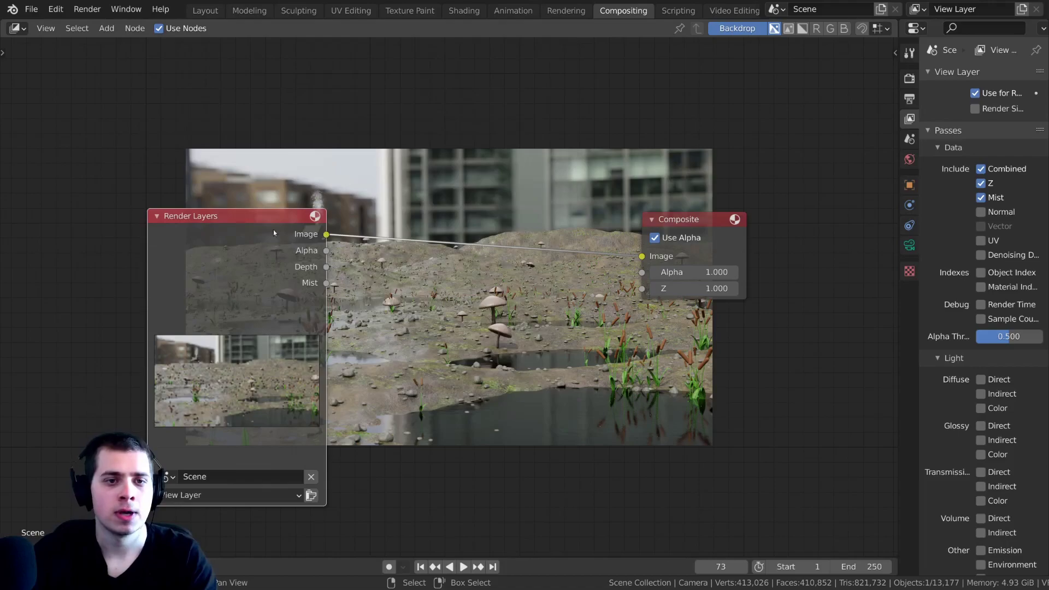
Preview the Render Layers node through a new Viewer node and place the Viewer above the Composite node.
{"action": "left_click_drag", "start_coordinate": [273, 232], "coordinate": [260, 232]}
{"action": "scroll", "coordinate": [482, 216], "scroll_direction": "down", "scroll_amount": 1}
{"action": "middle_click_drag", "start_coordinate": [476, 214], "coordinate": [483, 223]}
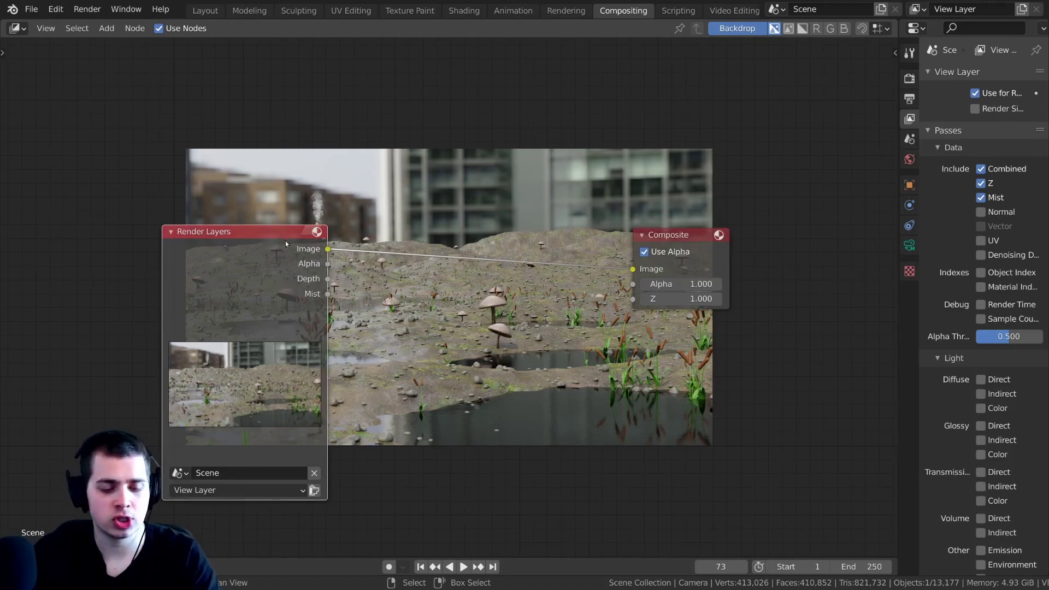
{"action": "left_click", "coordinate": [260, 250], "text": "ctrl+shift"}
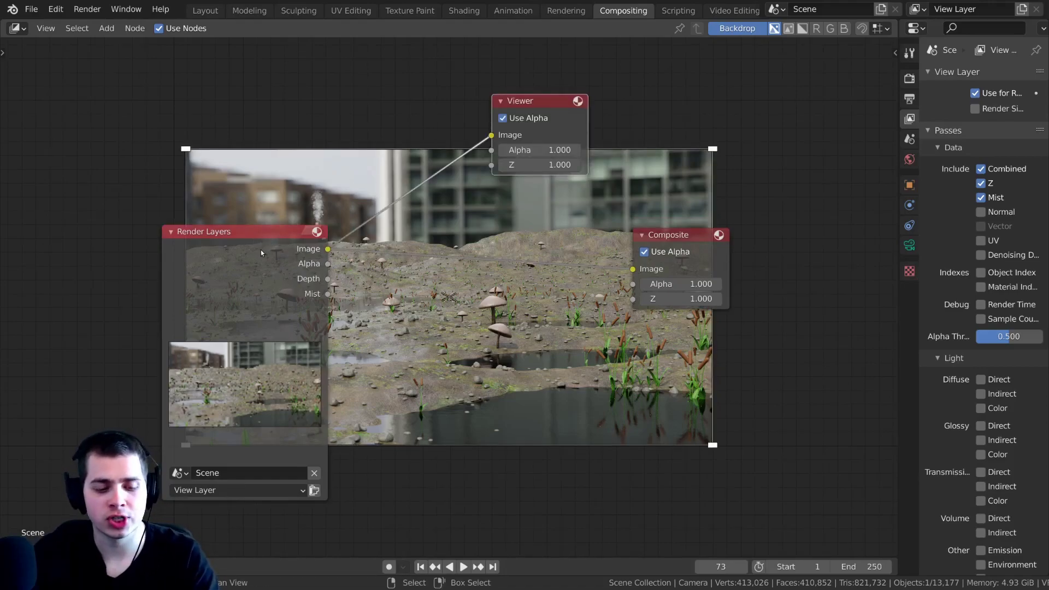
{"action": "left_click", "coordinate": [266, 276], "text": "ctrl+shift"}
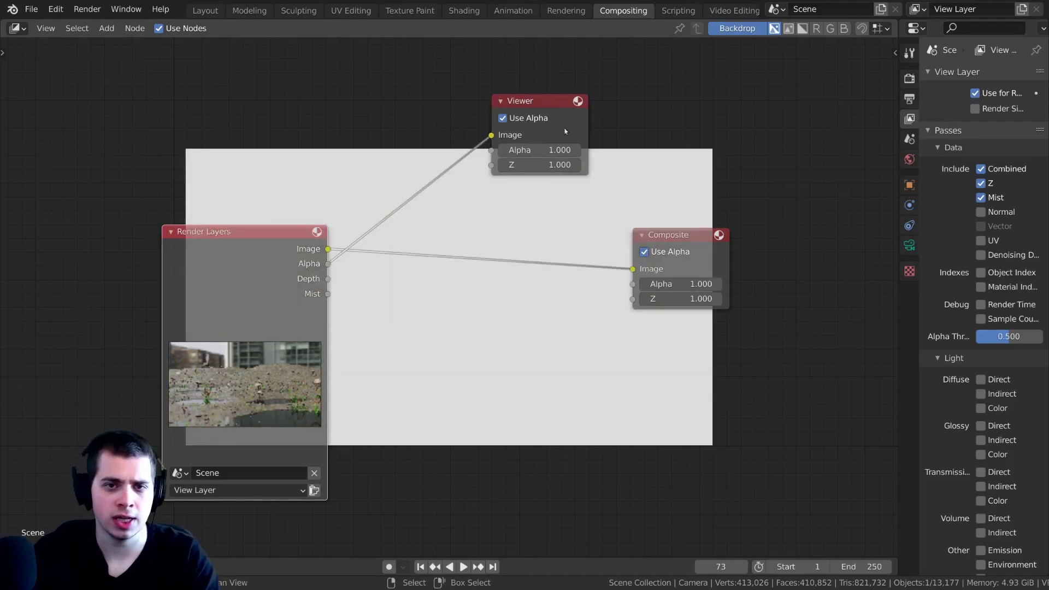
{"action": "left_click_drag", "start_coordinate": [534, 116], "coordinate": [627, 119]}
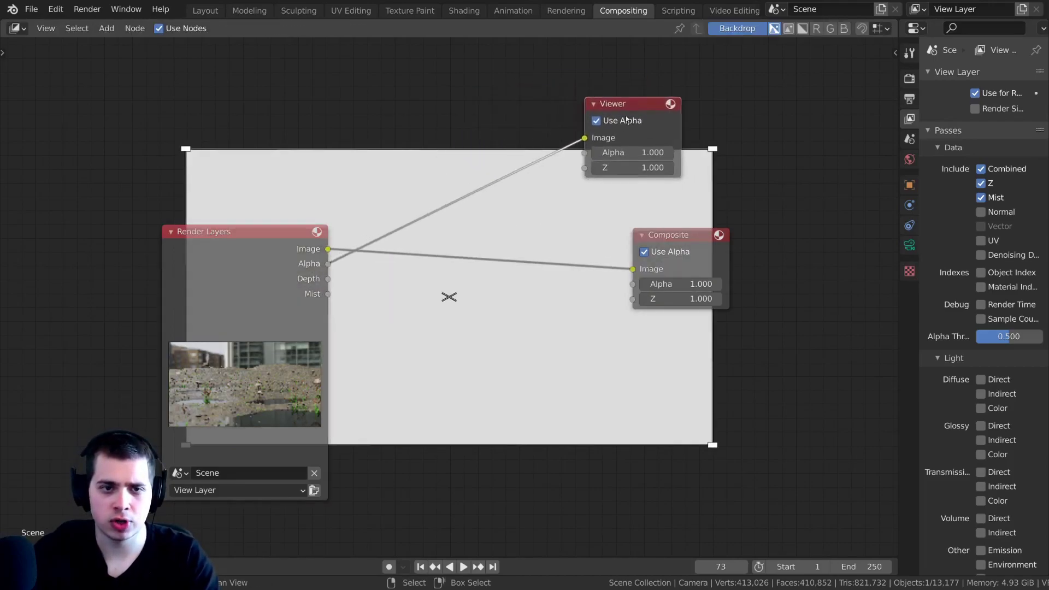
Move Render Layers farther from the output nodes and cycle its preview until the Mist output feeds the Viewer.
{"action": "left_click", "coordinate": [250, 242], "text": "ctrl+shift"}
{"action": "left_click", "coordinate": [251, 243], "text": "ctrl+shift"}
{"action": "left_click", "coordinate": [250, 242], "text": "ctrl+shift"}
{"action": "left_click", "coordinate": [250, 243], "text": "ctrl+shift"}
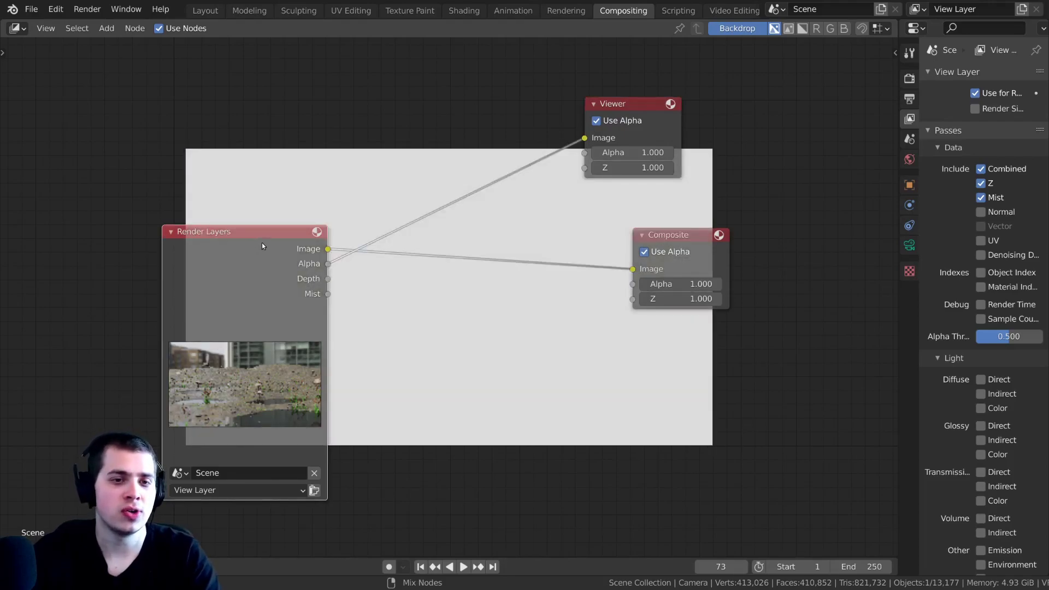
{"action": "left_click_drag", "start_coordinate": [301, 306], "coordinate": [233, 306]}
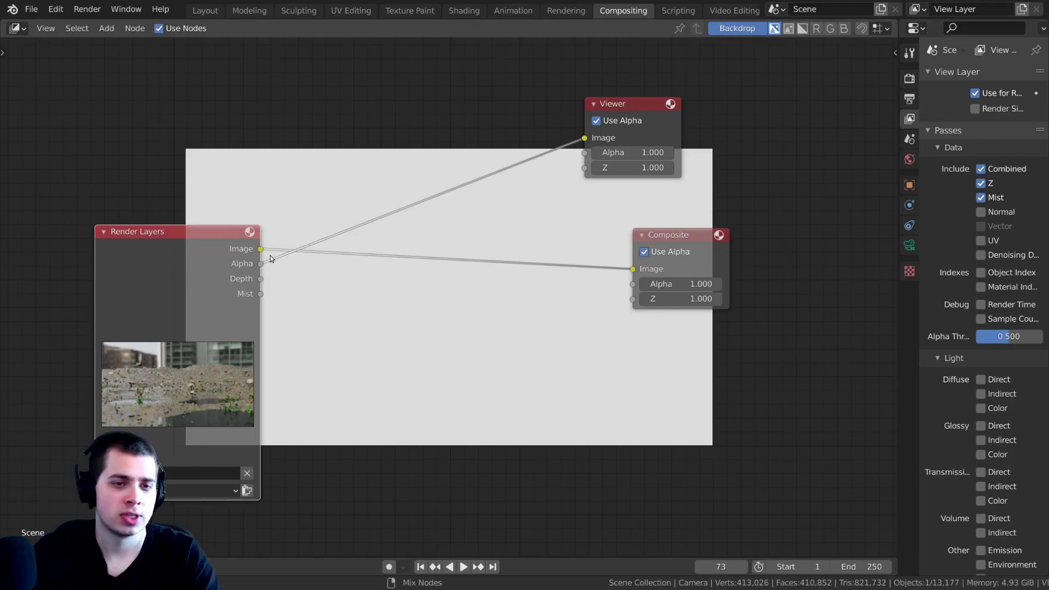
{"action": "left_click_drag", "start_coordinate": [255, 295], "coordinate": [405, 295]}
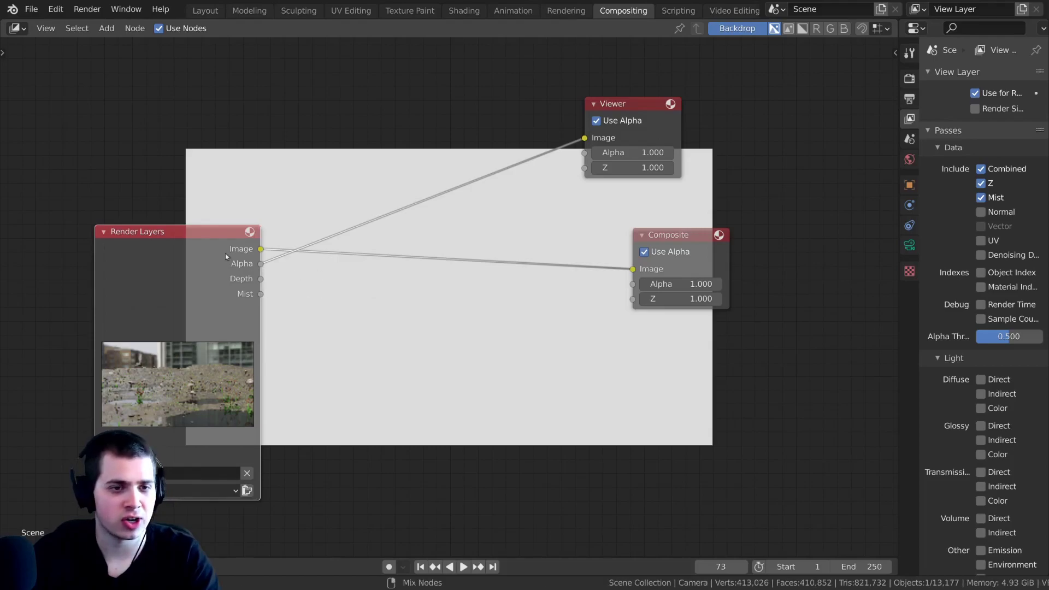
{"action": "left_click", "coordinate": [172, 256], "text": "ctrl+shift"}
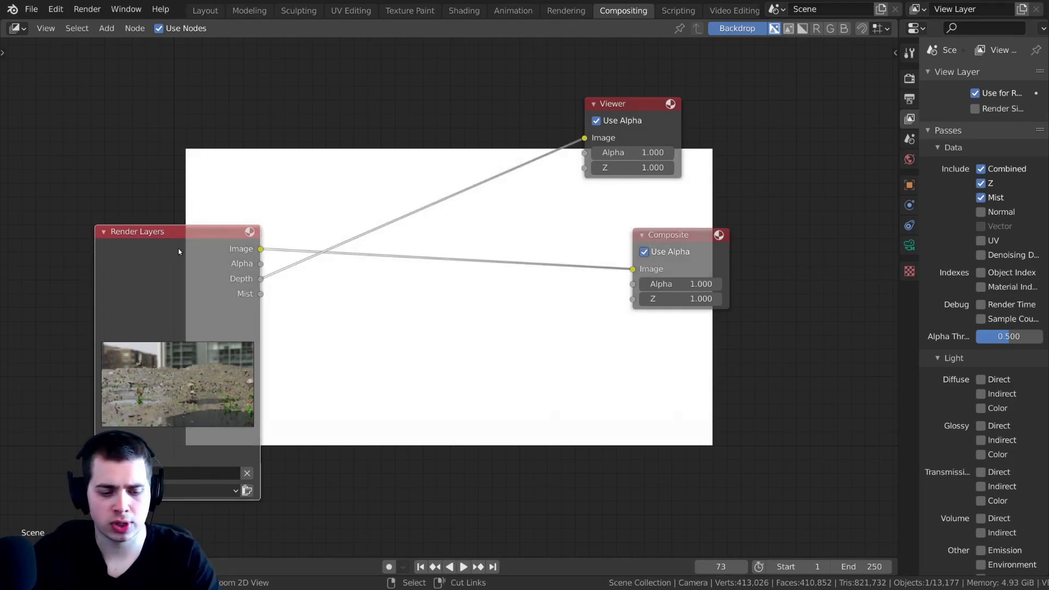
{"action": "left_click", "coordinate": [180, 249], "text": "ctrl+shift"}
Examine the mist pass in the backdrop at different sizes, from the dark foreground to the hazy distant hills.
{"action": "middle_click_drag", "start_coordinate": [317, 262], "coordinate": [408, 446]}
{"action": "scroll", "coordinate": [465, 383], "scroll_direction": "up", "scroll_amount": 2}
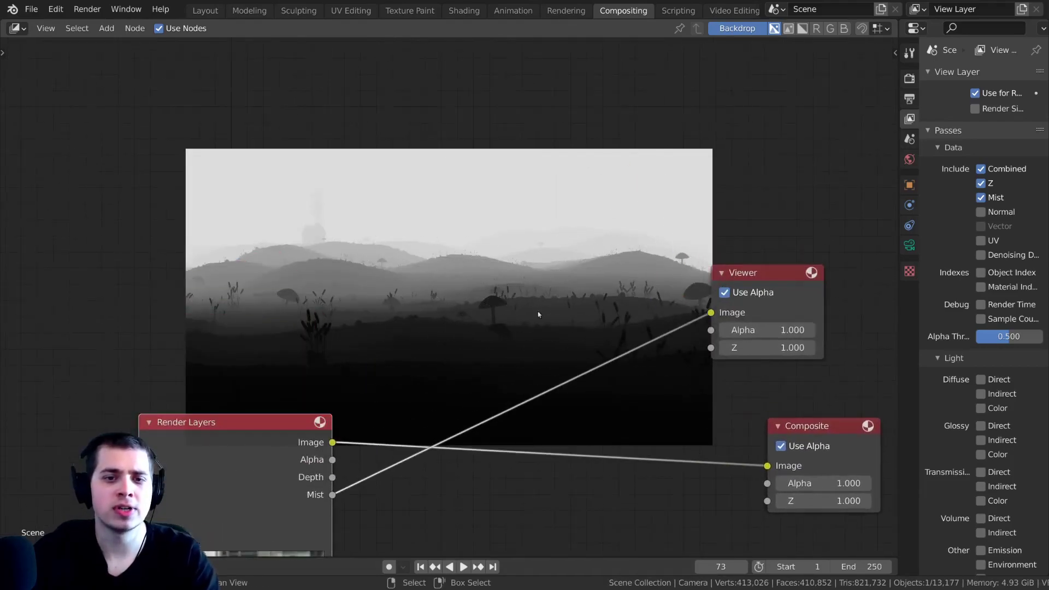
{"action": "scroll", "coordinate": [450, 290], "scroll_direction": "up", "scroll_amount": 1}
{"action": "middle_click_drag", "start_coordinate": [388, 296], "coordinate": [379, 275]}
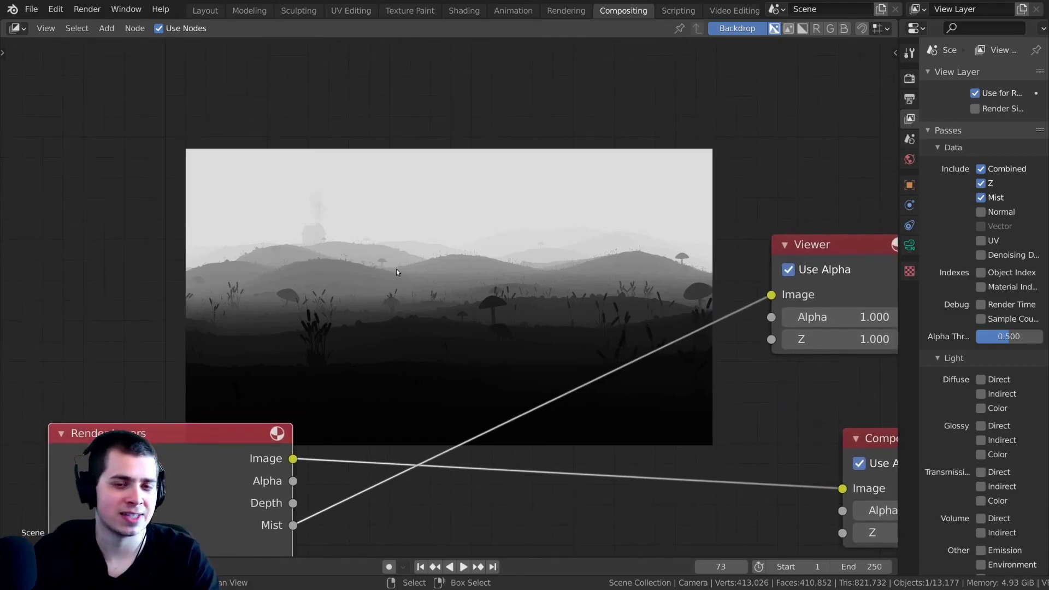
{"action": "scroll", "coordinate": [452, 346], "scroll_direction": "up", "scroll_amount": 1}
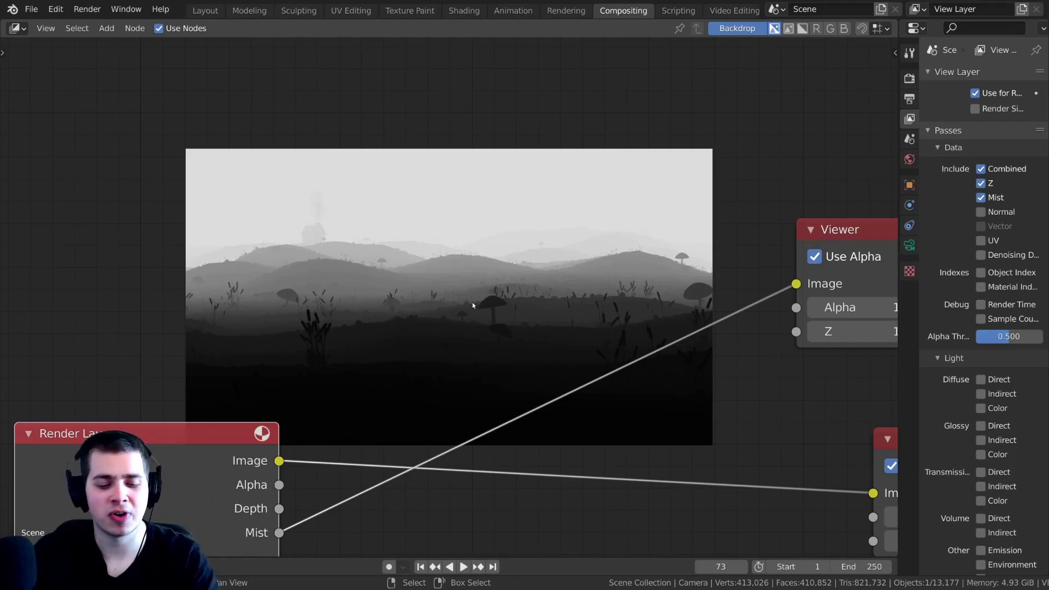
{"action": "key", "text": "v"}
{"action": "key", "text": "v"}
{"action": "key", "text": "alt+v"}
{"action": "key", "text": "alt+v"}
{"action": "key", "text": "alt+v"}
{"action": "key", "text": "alt+v"}
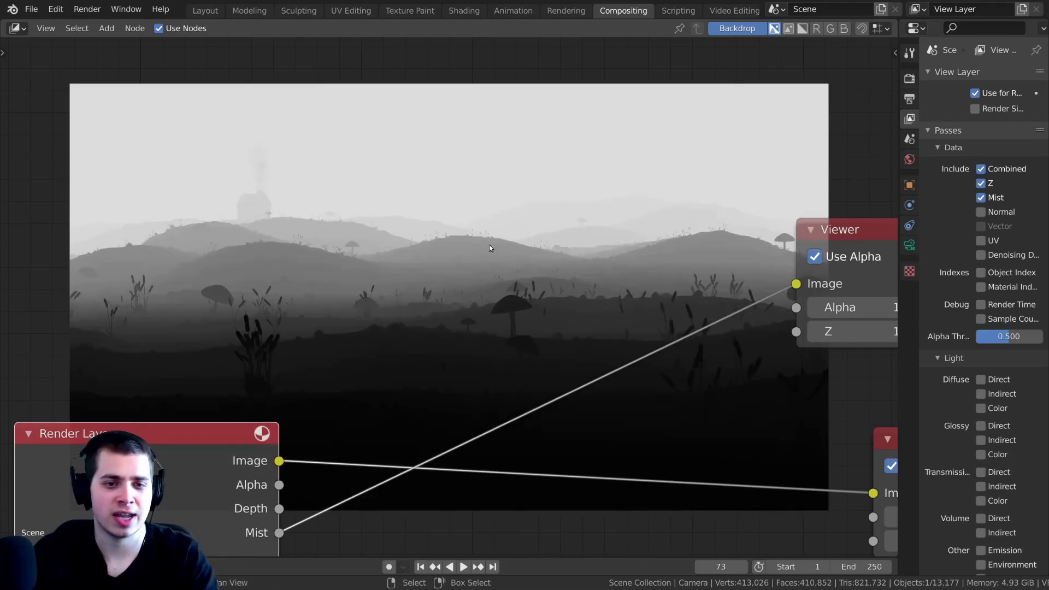
{"action": "key", "text": "v"}
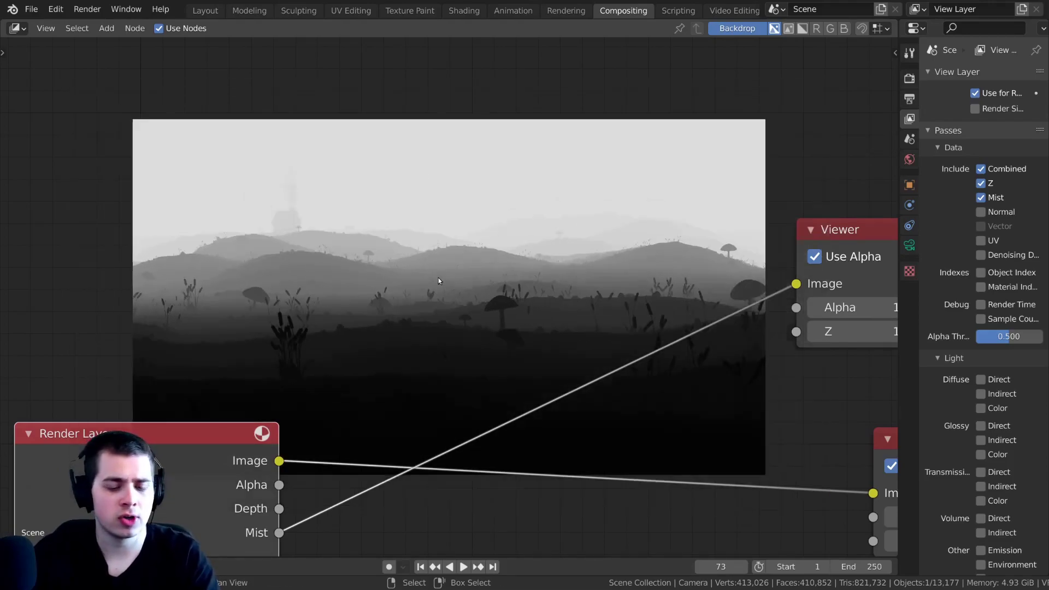
{"action": "key", "text": "alt+v"}
{"action": "key", "text": "alt+v"}
{"action": "key", "text": "alt+v"}
{"action": "key", "text": "alt+v"}
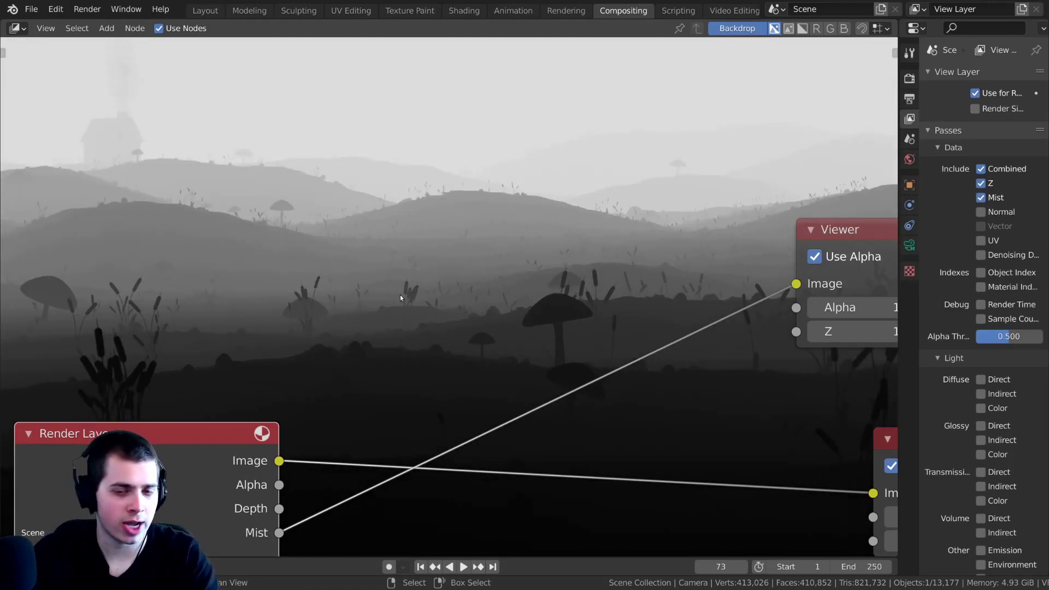
{"action": "key", "text": "v"}
{"action": "key", "text": "v"}
{"action": "key", "text": "v"}
{"action": "key", "text": "alt+v"}
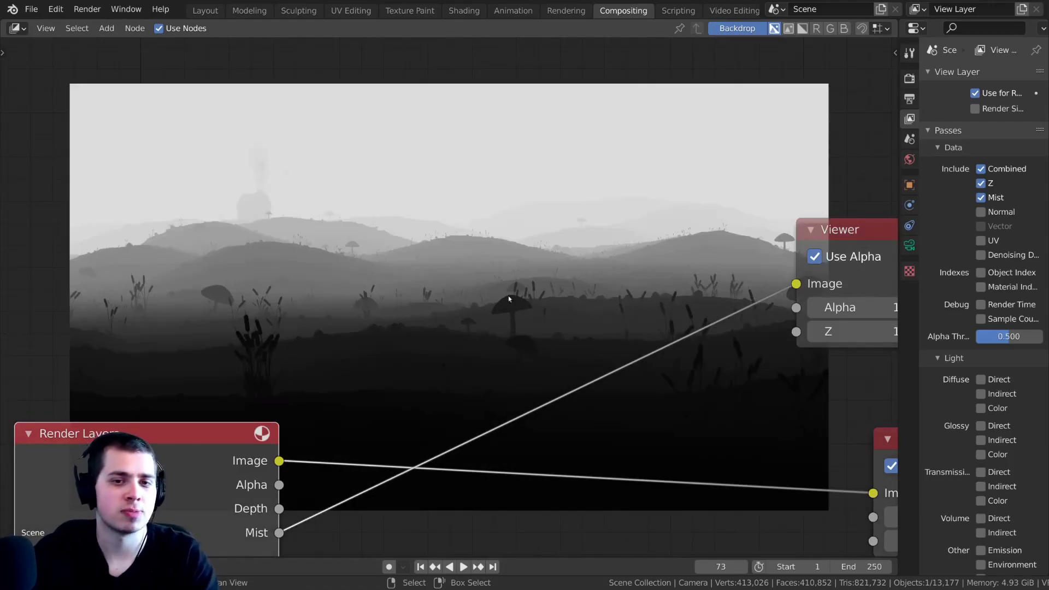
{"action": "key", "text": "alt+v"}
{"action": "key", "text": "Home"}
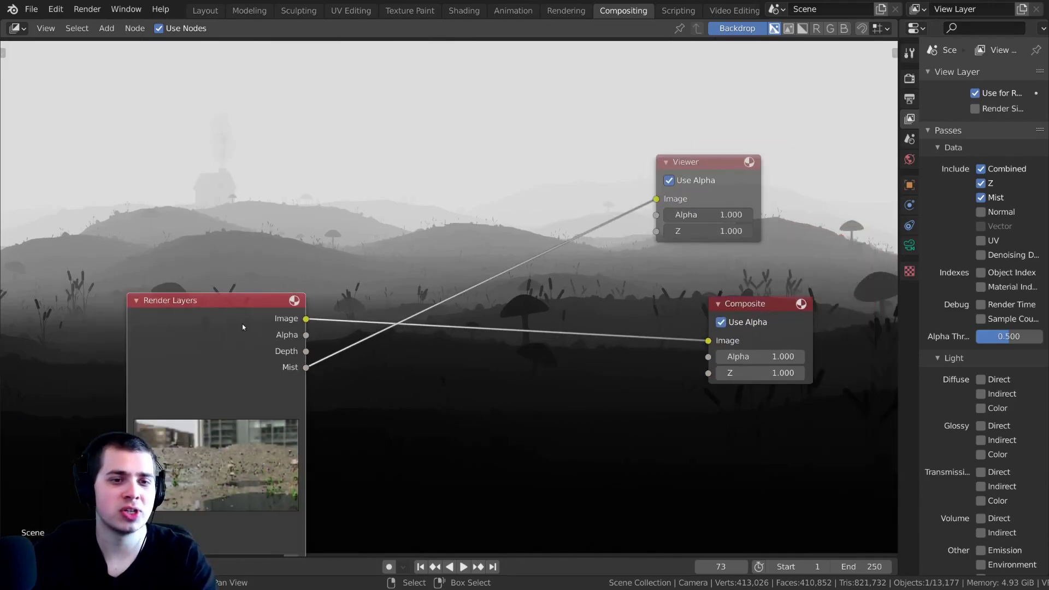
Make room by the Viewer and insert a Mix node on the link between the Render Layers image output and Composite.
{"action": "left_click_drag", "start_coordinate": [694, 164], "coordinate": [738, 184]}
{"action": "scroll", "coordinate": [464, 301], "scroll_direction": "down", "scroll_amount": 2}
{"action": "scroll", "coordinate": [443, 265], "scroll_direction": "up", "scroll_amount": 2}
{"action": "key", "text": "shift+a"}
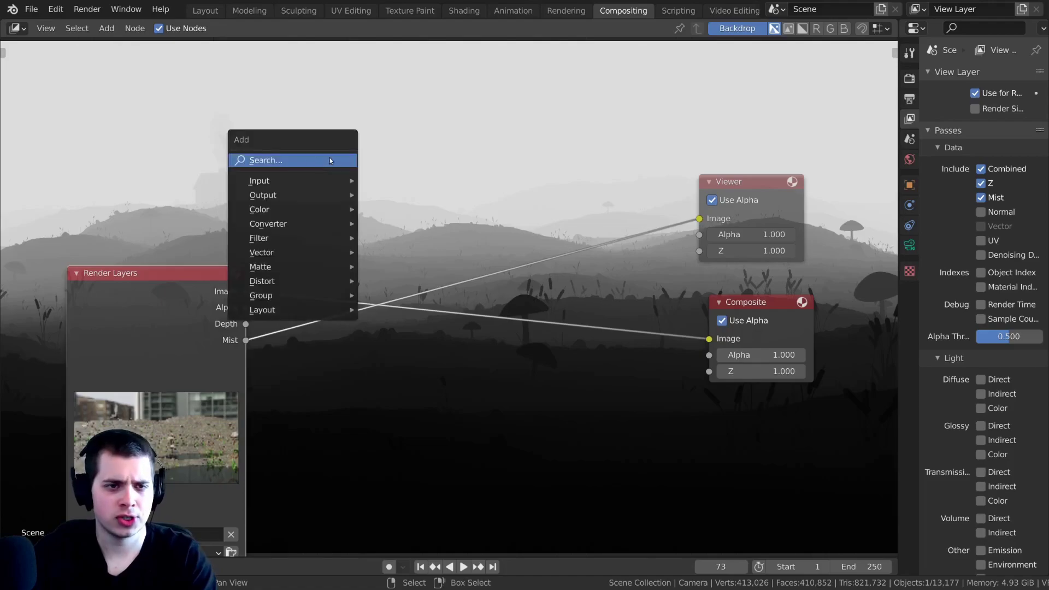
{"action": "left_click", "coordinate": [301, 164]}
{"action": "type", "text": "a"}
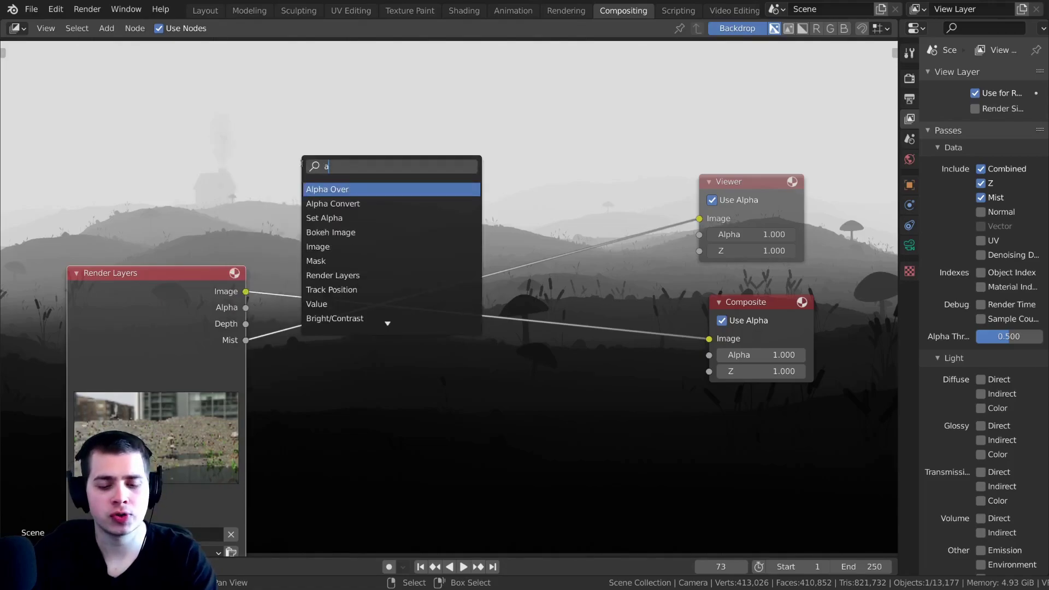
{"action": "key", "text": "BackSpace"}
{"action": "type", "text": "mix"}
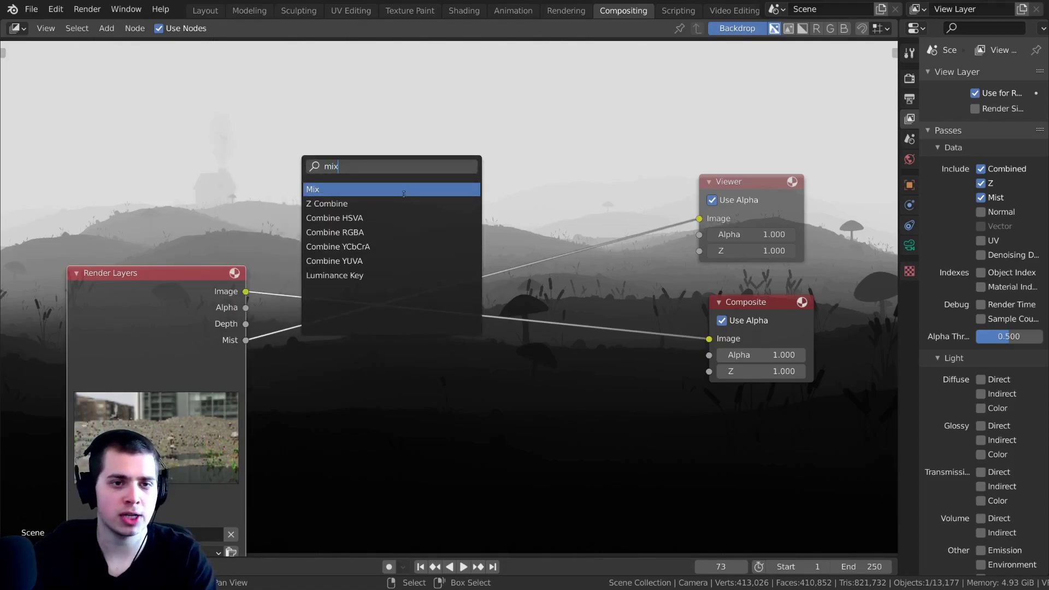
{"action": "key", "text": "Return"}
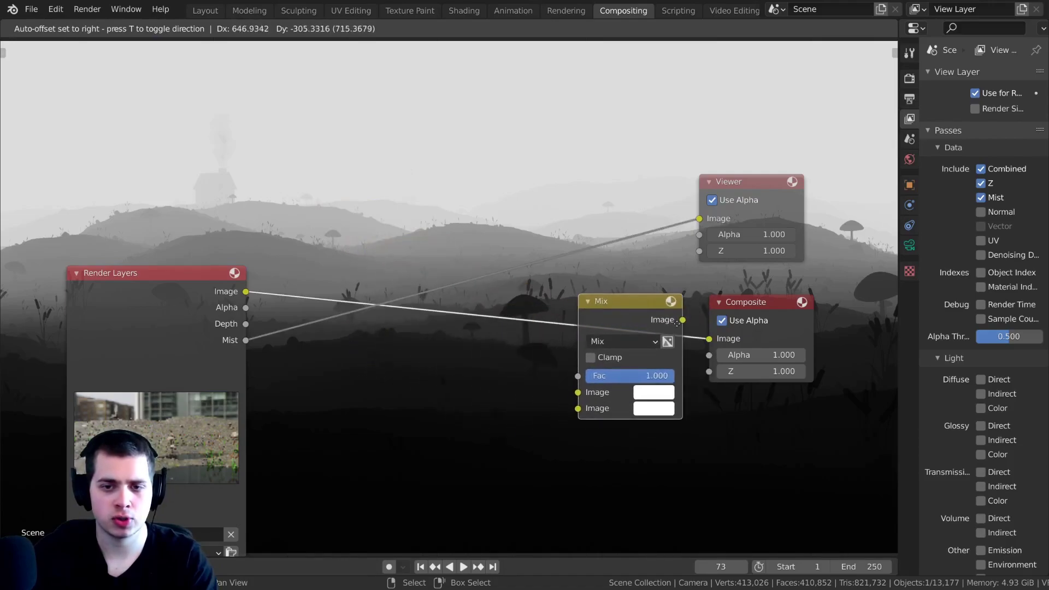
{"action": "left_click", "coordinate": [647, 325]}
{"action": "left_click_drag", "start_coordinate": [625, 316], "coordinate": [611, 276]}
Preview the Mix node through the Viewer and rearrange the nodes, keeping the Render Layers image in Mix's first image input.
{"action": "left_click", "coordinate": [605, 312], "text": "ctrl+shift"}
{"action": "left_click_drag", "start_coordinate": [747, 186], "coordinate": [760, 205]}
{"action": "middle_click_drag", "start_coordinate": [526, 255], "coordinate": [538, 255]}
{"action": "left_click_drag", "start_coordinate": [595, 273], "coordinate": [596, 258]}
{"action": "middle_click_drag", "start_coordinate": [378, 291], "coordinate": [417, 269]}
{"action": "left_click_drag", "start_coordinate": [233, 305], "coordinate": [224, 310]}
{"action": "left_click", "coordinate": [223, 312]}
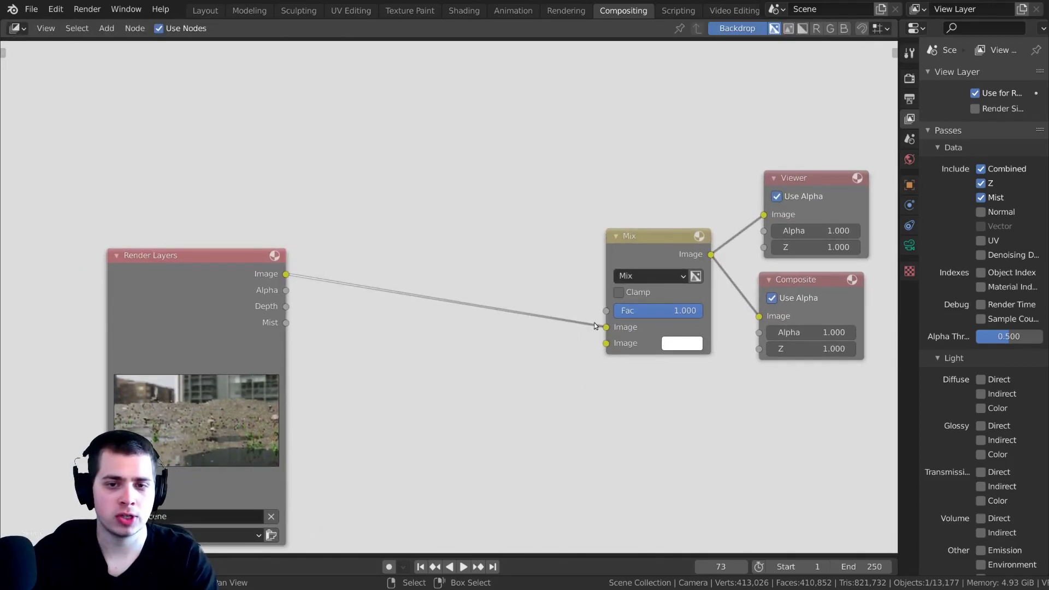
{"action": "mouse_move", "coordinate": [596, 326]}
{"action": "left_mouse_down"}
{"action": "mouse_move", "coordinate": [426, 248]}
{"action": "mouse_move", "coordinate": [562, 328]}
{"action": "mouse_move", "coordinate": [606, 327]}
{"action": "left_mouse_up"}
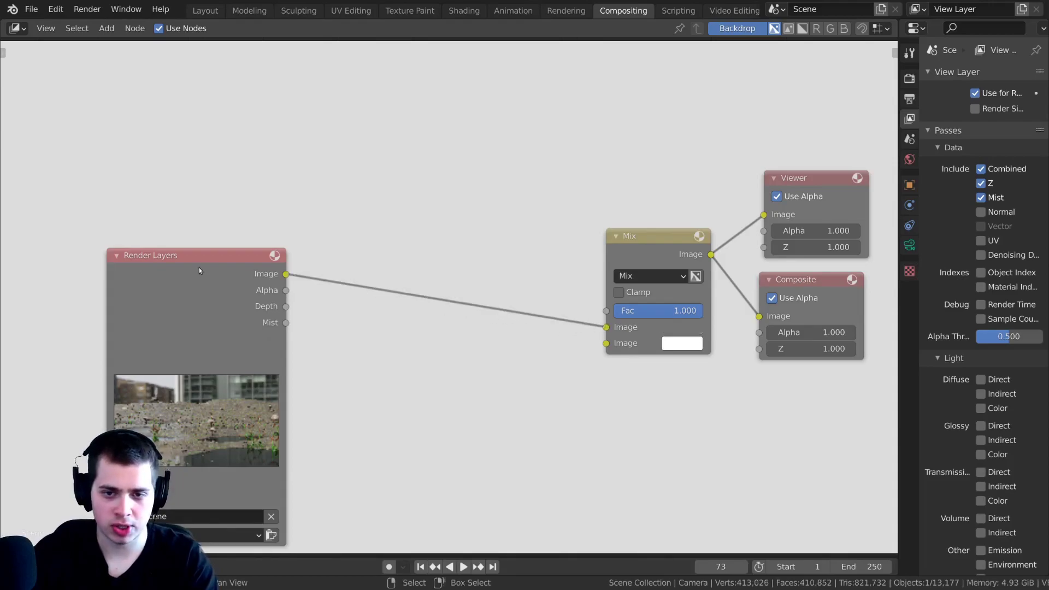
Link the Mist output of Render Layers to the Mix node's Fac input and reposition Render Layers.
{"action": "left_click_drag", "start_coordinate": [199, 270], "coordinate": [198, 289]}
{"action": "middle_click_drag", "start_coordinate": [330, 378], "coordinate": [317, 334]}
{"action": "scroll", "coordinate": [317, 334], "scroll_direction": "up", "scroll_amount": 1}
{"action": "left_click_drag", "start_coordinate": [268, 296], "coordinate": [613, 265]}
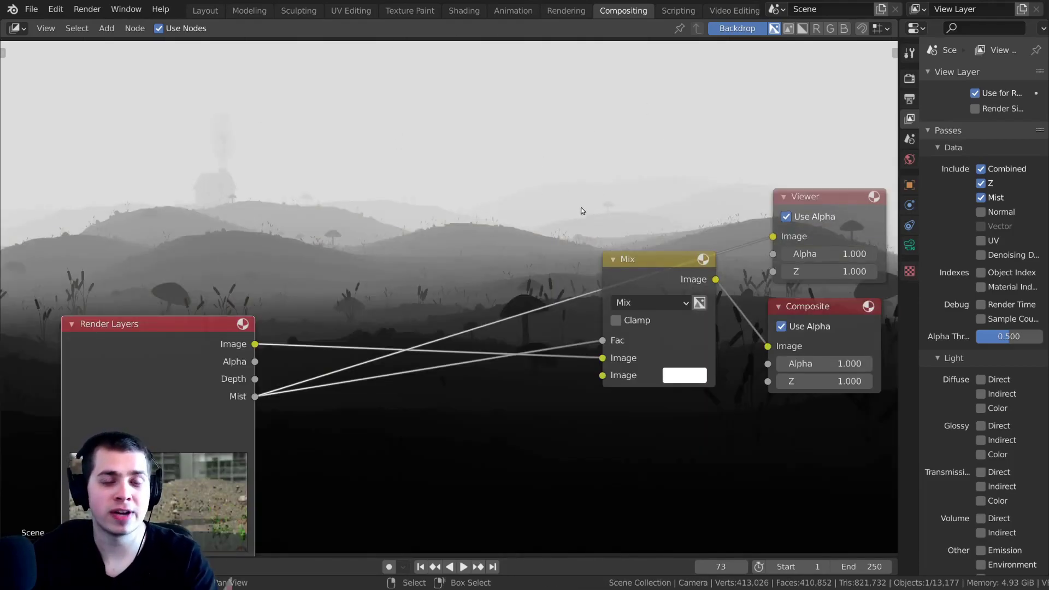
{"action": "left_click", "coordinate": [686, 378]}
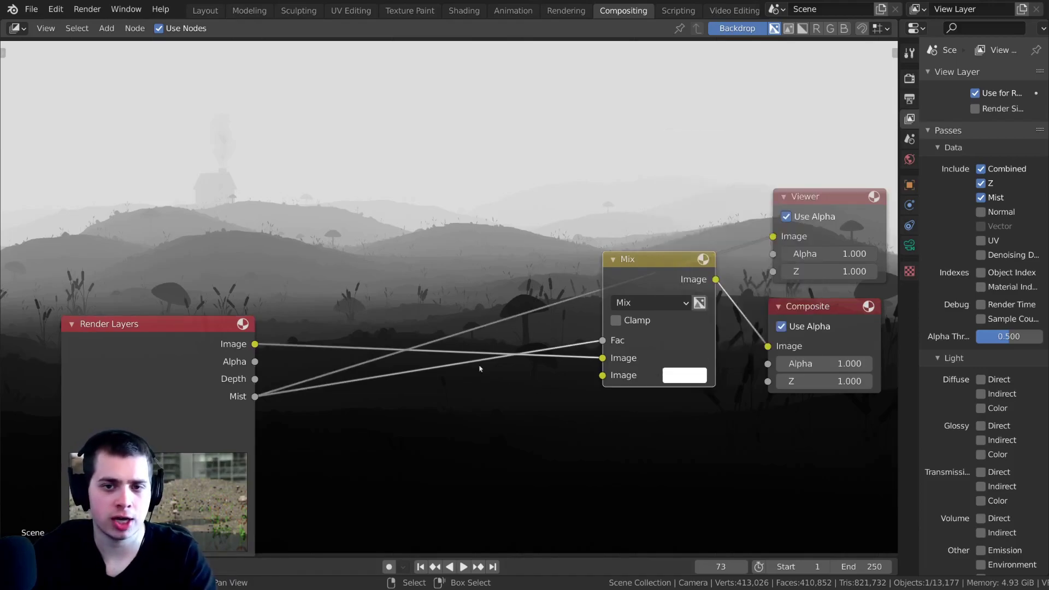
{"action": "left_click_drag", "start_coordinate": [124, 360], "coordinate": [154, 335]}
Preview the Mix node through the Viewer and set its second image color to light blue, hue 0.589 and saturation 0.647.
{"action": "left_click", "coordinate": [607, 282], "text": "ctrl+shift"}
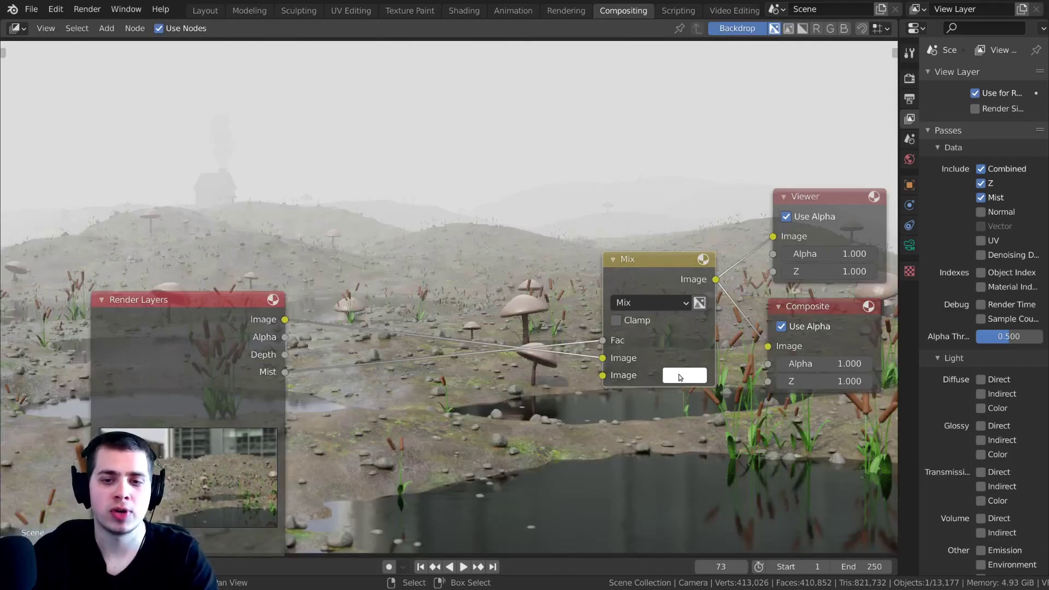
{"action": "left_click", "coordinate": [679, 376]}
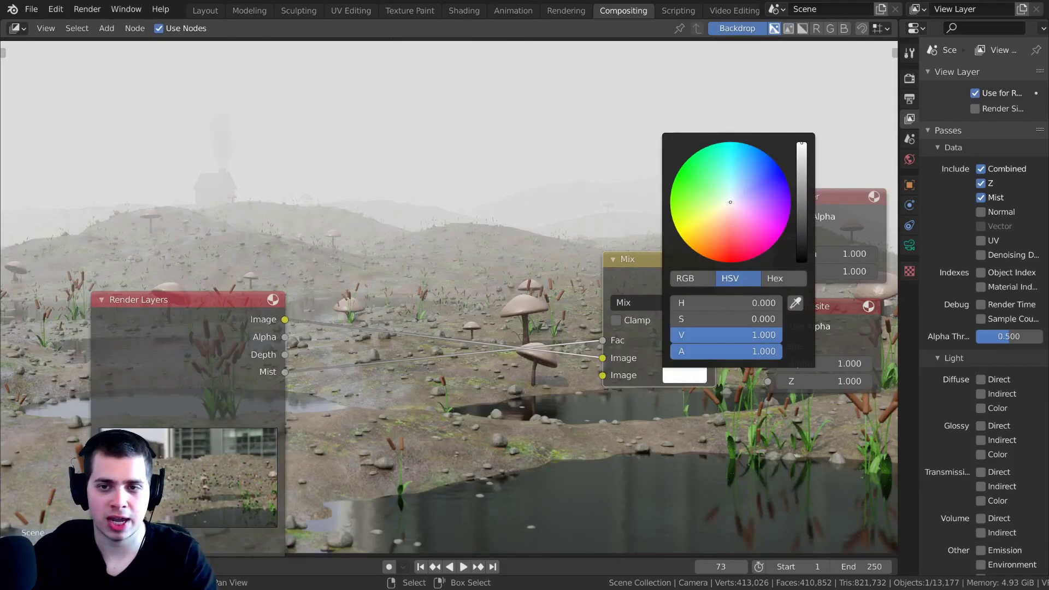
{"action": "left_click_drag", "start_coordinate": [734, 204], "coordinate": [741, 182]}
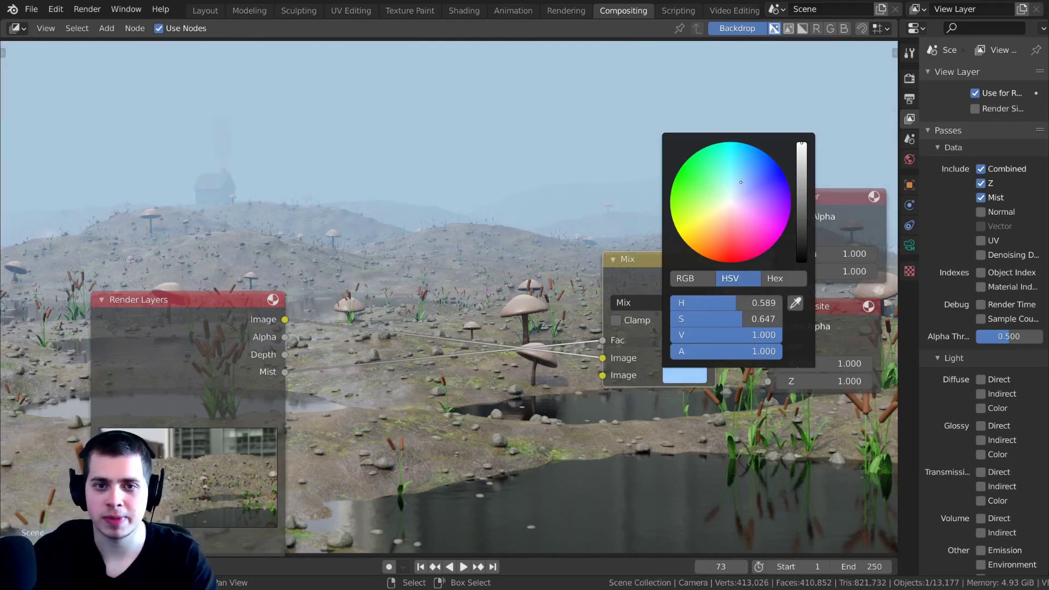
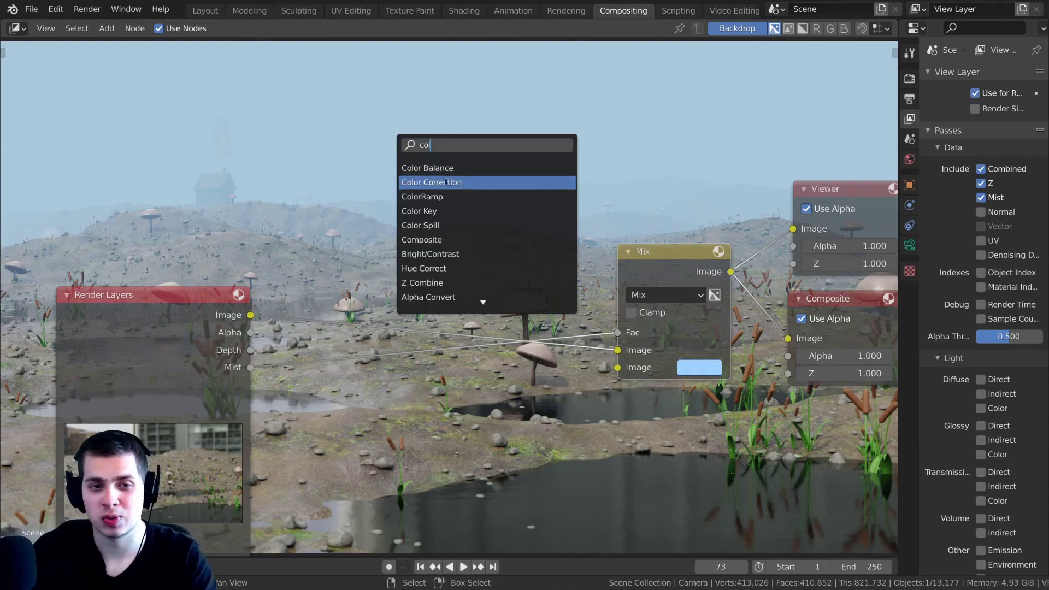
Insert a ColorRamp node between the Mist output and Mix's Fac input, and arrange it above Render Layers.
{"action": "left_click", "coordinate": [444, 196]}
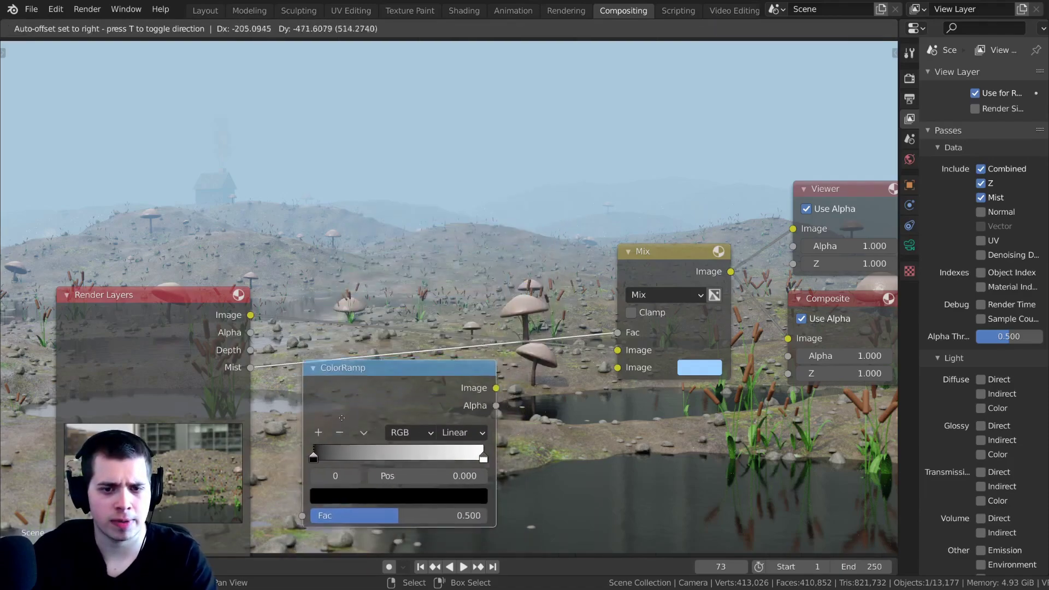
{"action": "left_click", "coordinate": [331, 403]}
{"action": "mouse_move", "coordinate": [390, 377]}
{"action": "left_mouse_down"}
{"action": "mouse_move", "coordinate": [390, 394]}
{"action": "mouse_move", "coordinate": [402, 387]}
{"action": "left_mouse_up"}
{"action": "left_click_drag", "start_coordinate": [210, 307], "coordinate": [212, 333]}
{"action": "left_click_drag", "start_coordinate": [428, 392], "coordinate": [428, 191]}
{"action": "left_click_drag", "start_coordinate": [207, 327], "coordinate": [186, 395]}
{"action": "left_click_drag", "start_coordinate": [427, 197], "coordinate": [392, 206]}
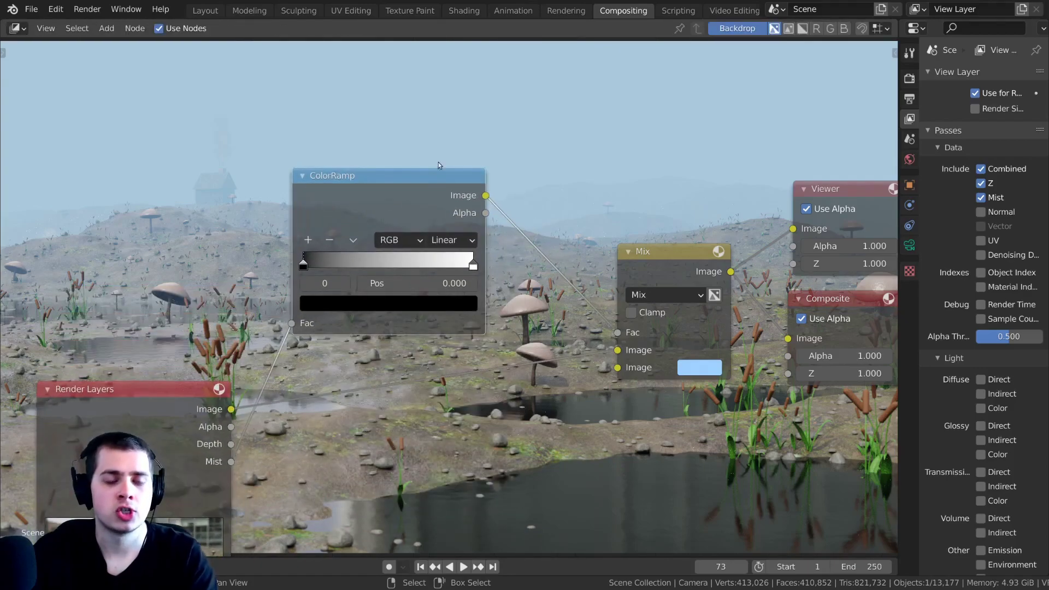
Preview the ColorRamp output through the Viewer with its gradient enlarged.
{"action": "left_click", "coordinate": [419, 188], "text": "ctrl+shift"}
{"action": "middle_click_drag", "start_coordinate": [381, 205], "coordinate": [401, 235]}
{"action": "scroll", "coordinate": [397, 289], "scroll_direction": "up", "scroll_amount": 3}
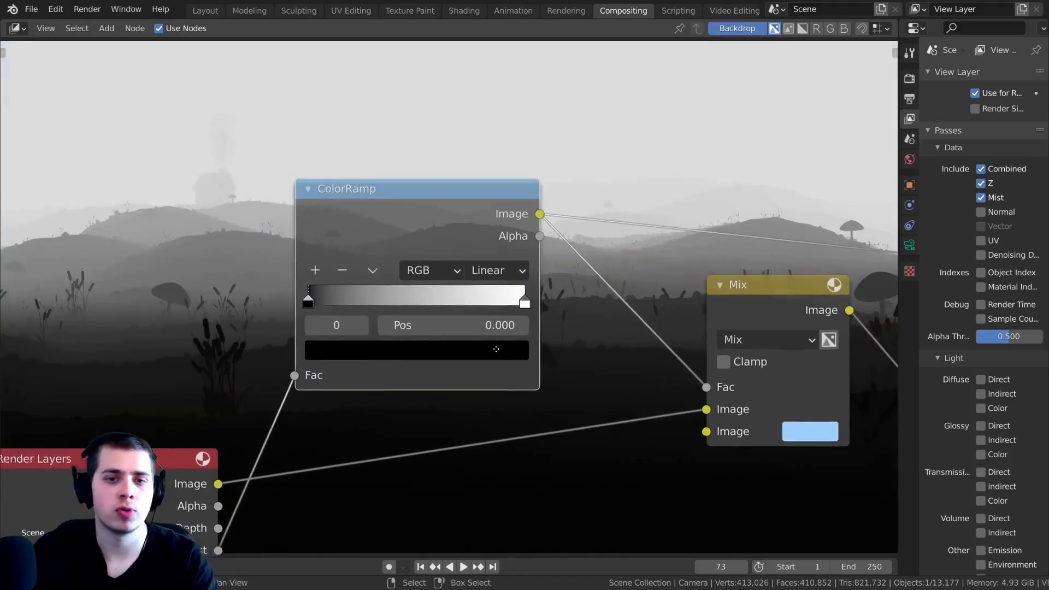
{"action": "middle_click_drag", "start_coordinate": [379, 332], "coordinate": [496, 383]}
{"action": "scroll", "coordinate": [496, 383], "scroll_direction": "down", "scroll_amount": 1}
Try the ColorRamp's black stop at position 0.259 and return it to 0.000.
{"action": "left_click_drag", "start_coordinate": [436, 356], "coordinate": [481, 358]}
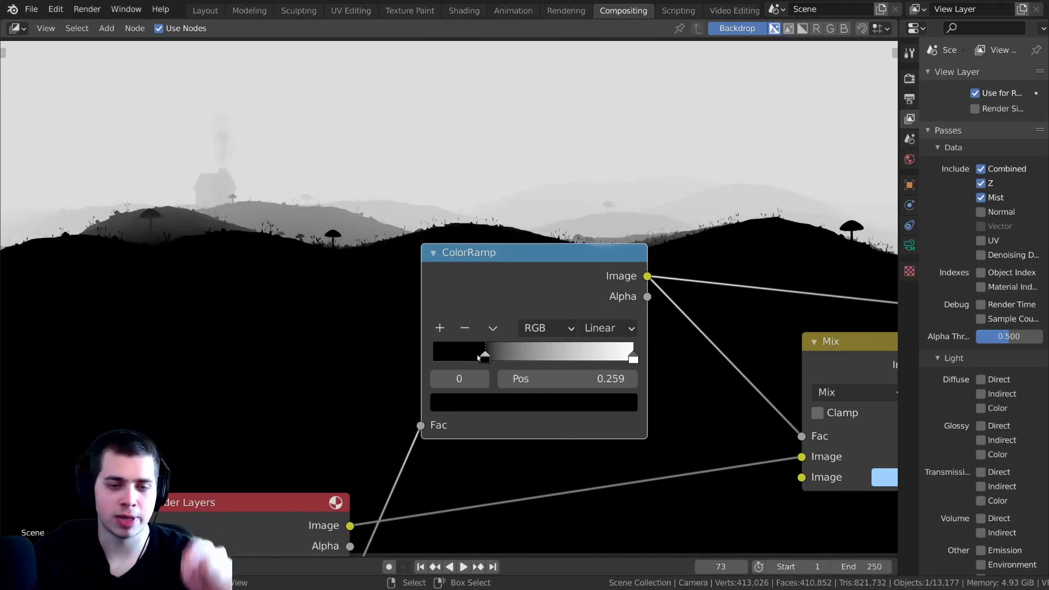
{"action": "left_click_drag", "start_coordinate": [208, 524], "coordinate": [197, 488]}
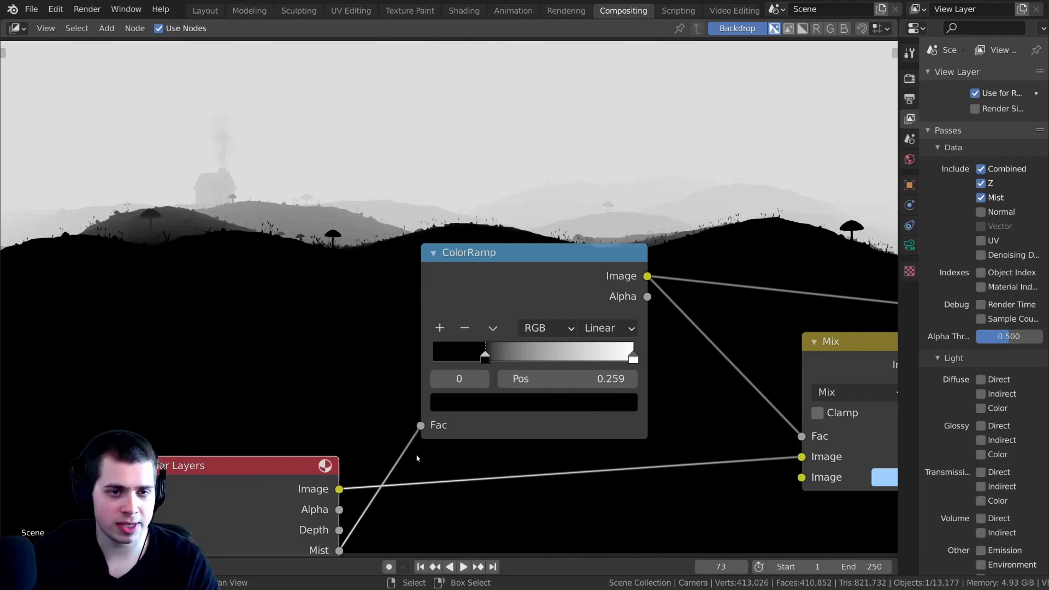
{"action": "scroll", "coordinate": [533, 402], "scroll_direction": "up", "scroll_amount": 1}
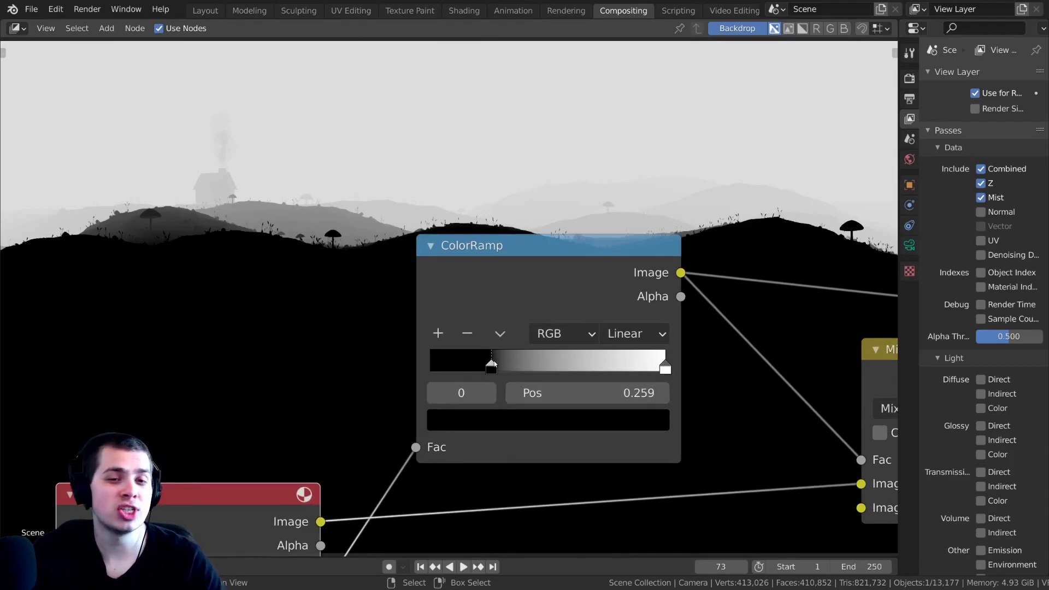
{"action": "left_click_drag", "start_coordinate": [493, 364], "coordinate": [430, 376]}
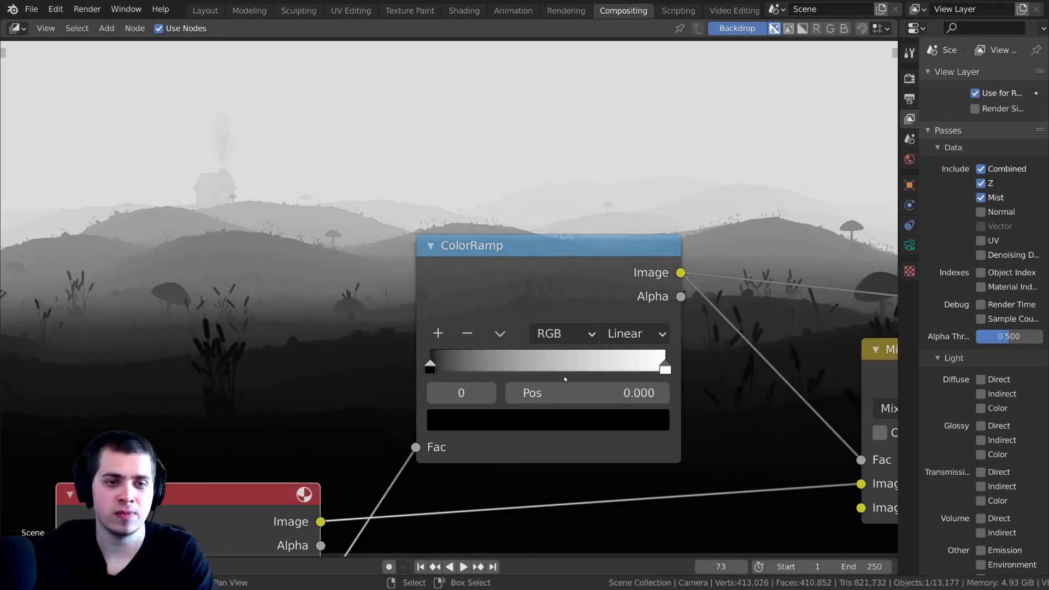
Try the ColorRamp's white stop near the black end at 0.021, and move it out to 0.311.
{"action": "left_click_drag", "start_coordinate": [650, 370], "coordinate": [422, 352]}
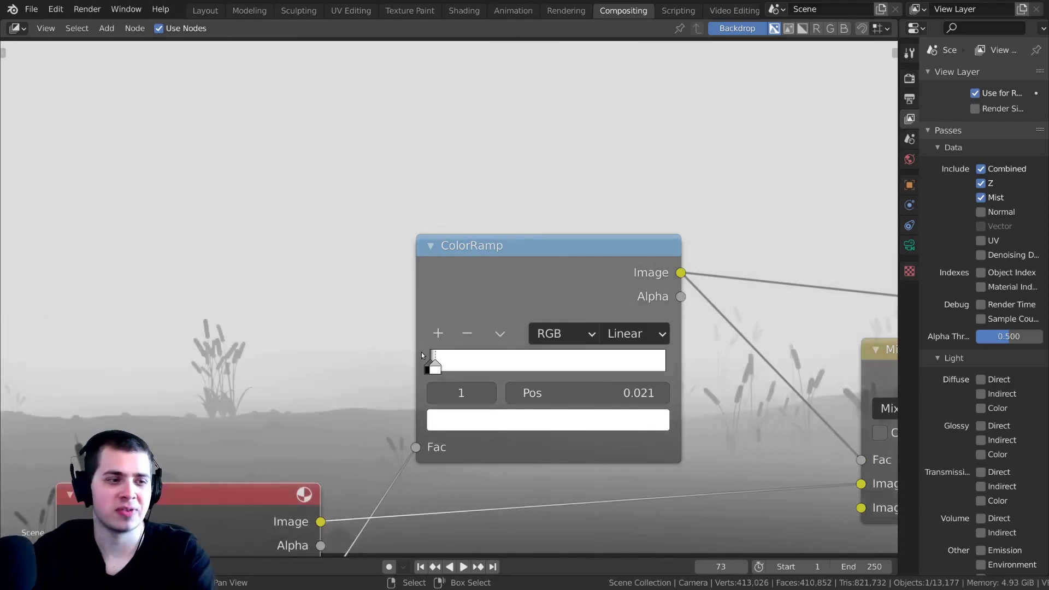
{"action": "left_click_drag", "start_coordinate": [421, 352], "coordinate": [436, 361]}
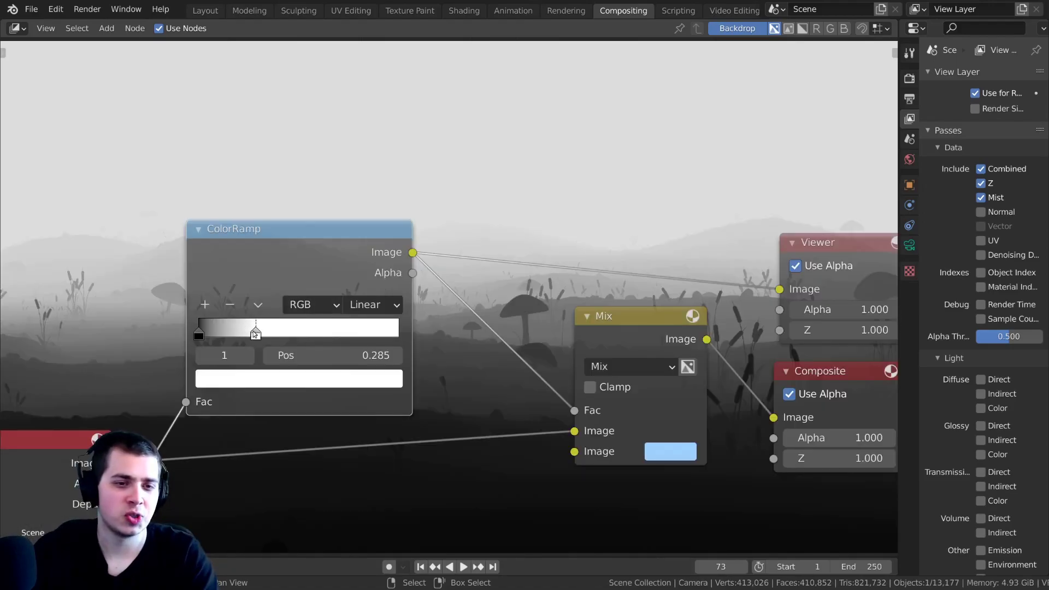
{"action": "left_click_drag", "start_coordinate": [255, 334], "coordinate": [257, 334]}
{"action": "middle_click_drag", "start_coordinate": [279, 333], "coordinate": [430, 341]}
{"action": "scroll", "coordinate": [431, 340], "scroll_direction": "up", "scroll_amount": 2}
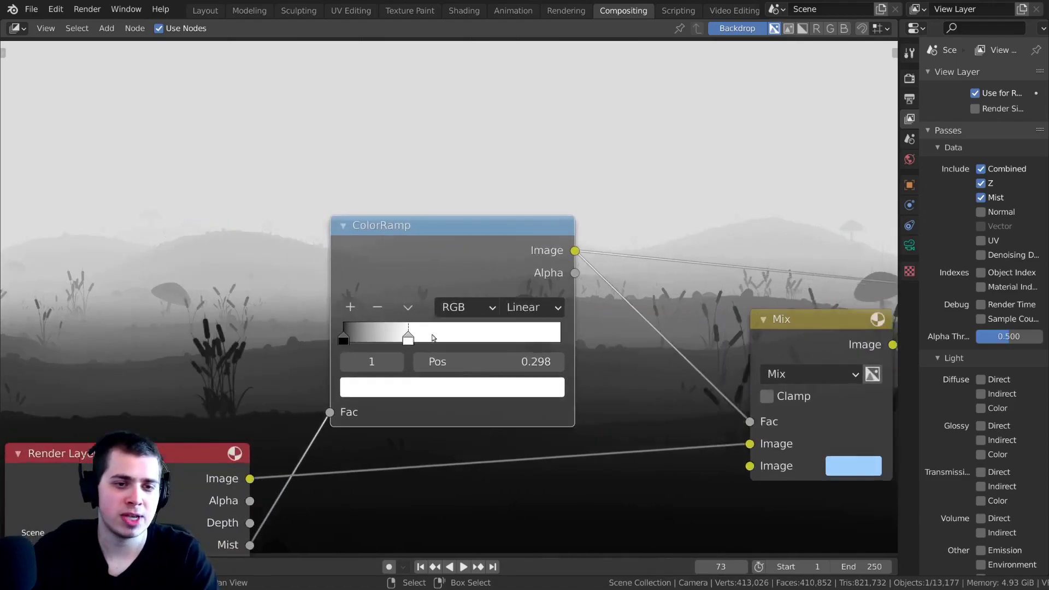
{"action": "left_click_drag", "start_coordinate": [404, 340], "coordinate": [408, 341]}
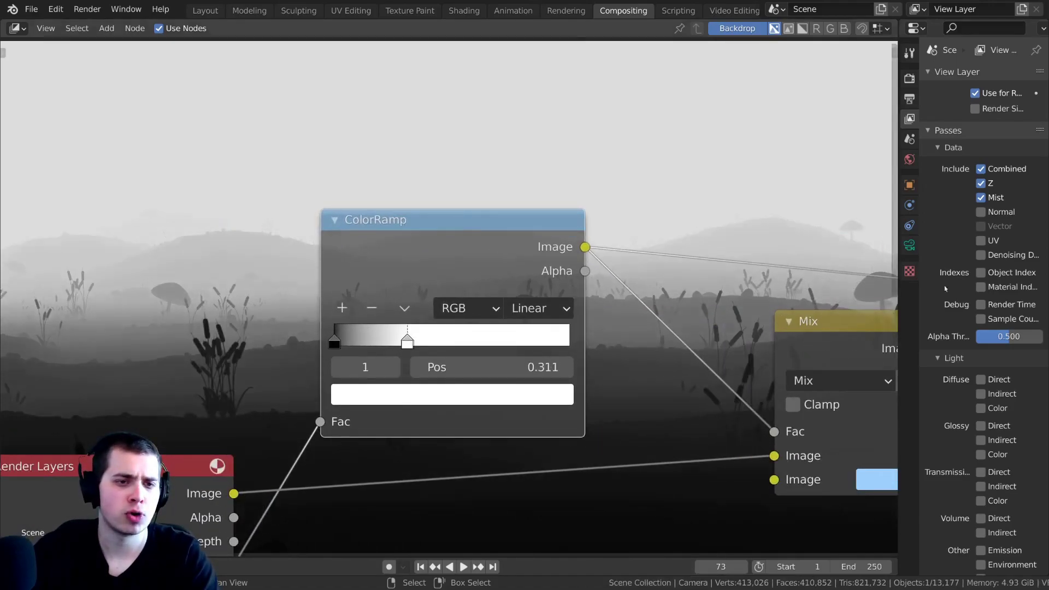
Preview the Mix node through the Viewer and move the ColorRamp's white stop back to position 1.000.
{"action": "left_click", "coordinate": [811, 352], "text": "ctrl+shift"}
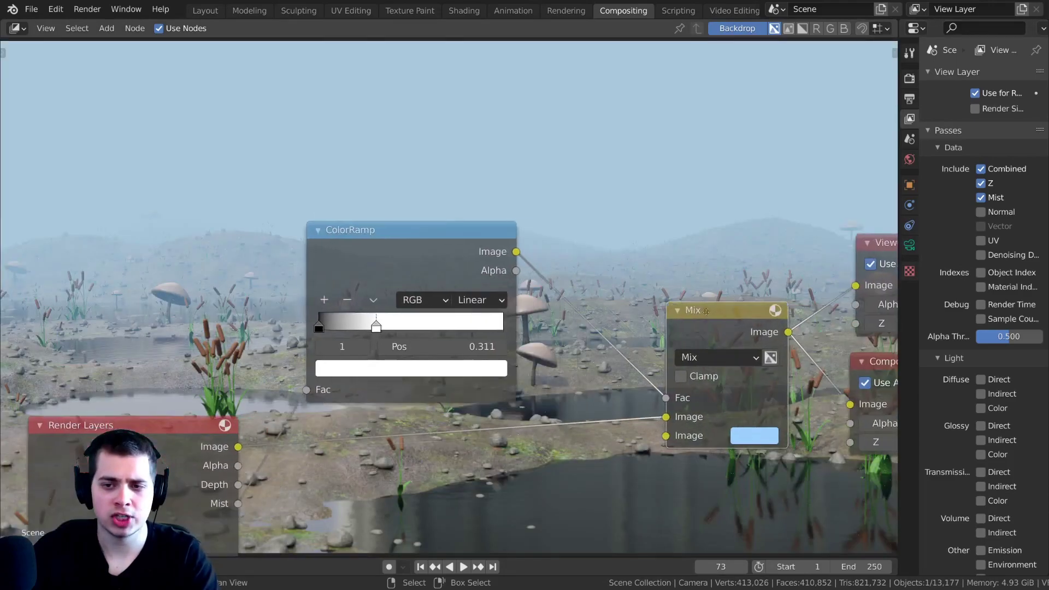
{"action": "middle_click_drag", "start_coordinate": [369, 316], "coordinate": [654, 333]}
{"action": "scroll", "coordinate": [654, 333], "scroll_direction": "up", "scroll_amount": 3}
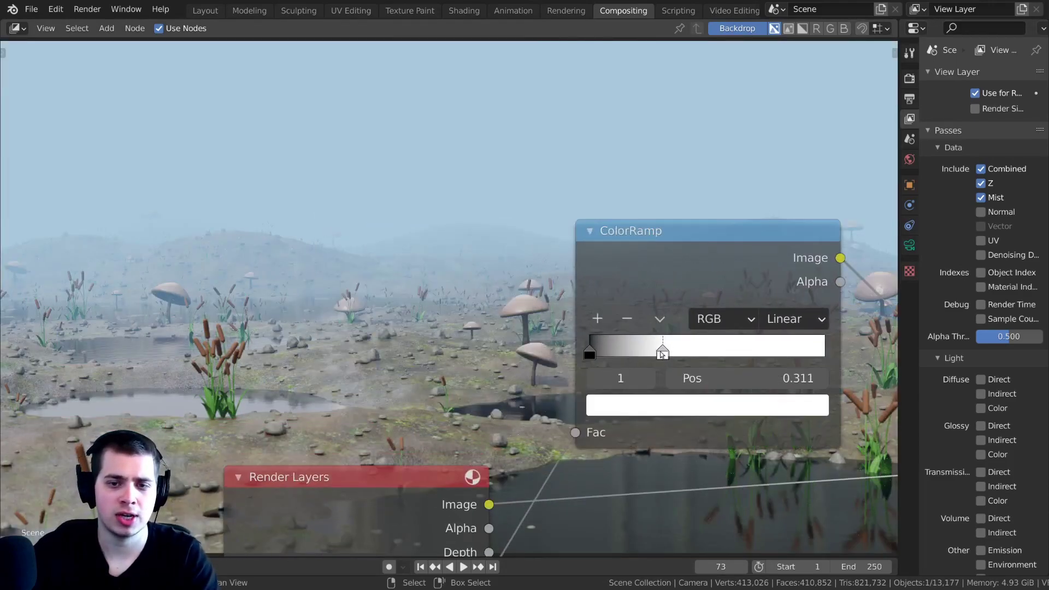
{"action": "left_click_drag", "start_coordinate": [662, 354], "coordinate": [809, 355]}
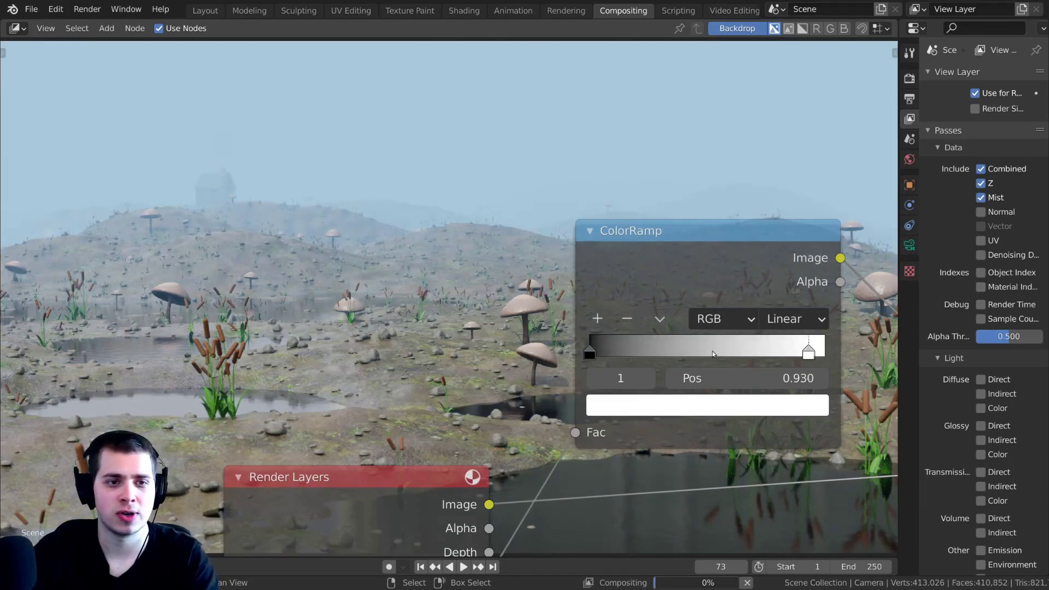
{"action": "left_click_drag", "start_coordinate": [713, 354], "coordinate": [618, 355]}
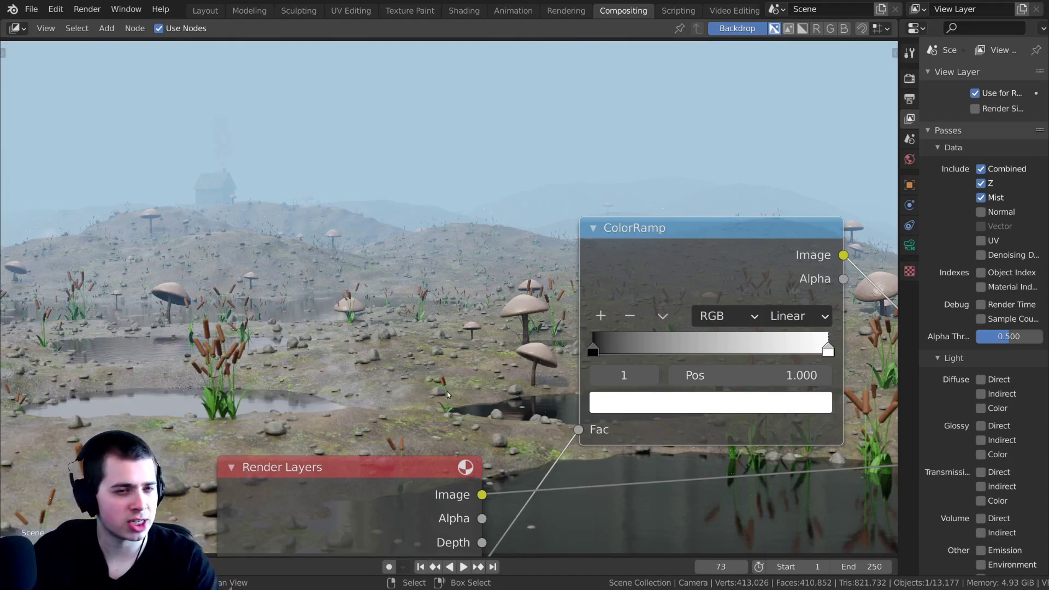
Lighten the color of the ColorRamp's black stop to dark gray.
{"action": "left_click", "coordinate": [595, 348]}
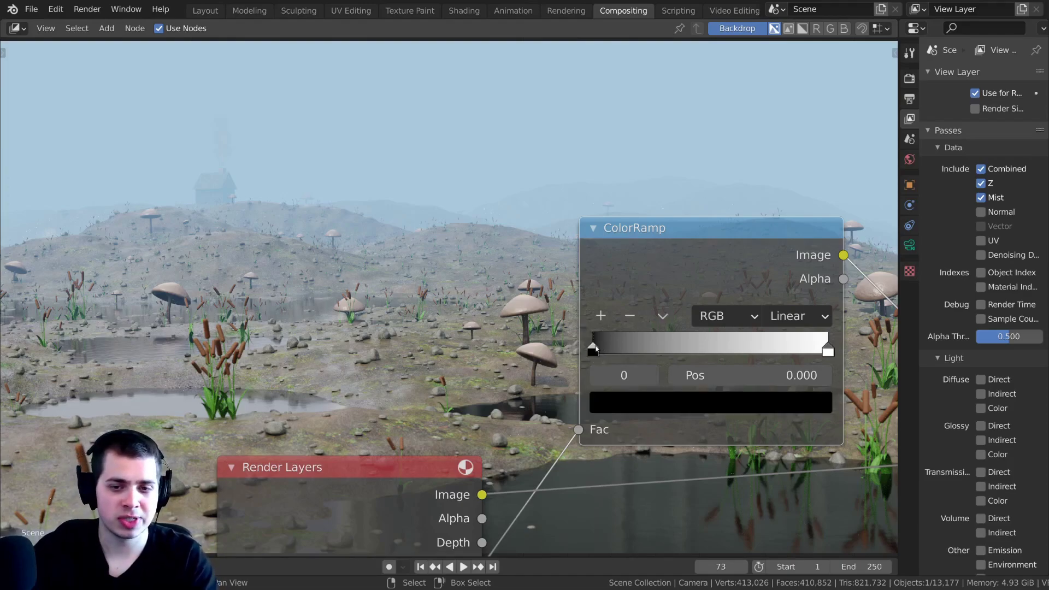
{"action": "left_click", "coordinate": [633, 408]}
{"action": "left_click_drag", "start_coordinate": [780, 246], "coordinate": [780, 197]}
Examine the mist over the foreground and distant hills, shifting the nodes around the backdrop for a clear view.
{"action": "scroll", "coordinate": [382, 342], "scroll_direction": "down", "scroll_amount": 12}
{"action": "middle_click_drag", "start_coordinate": [383, 370], "coordinate": [472, 369]}
{"action": "left_click_drag", "start_coordinate": [473, 370], "coordinate": [440, 369]}
{"action": "scroll", "coordinate": [397, 357], "scroll_direction": "up", "scroll_amount": 5}
{"action": "middle_click_drag", "start_coordinate": [583, 362], "coordinate": [287, 370]}
{"action": "scroll", "coordinate": [397, 356], "scroll_direction": "up", "scroll_amount": 2}
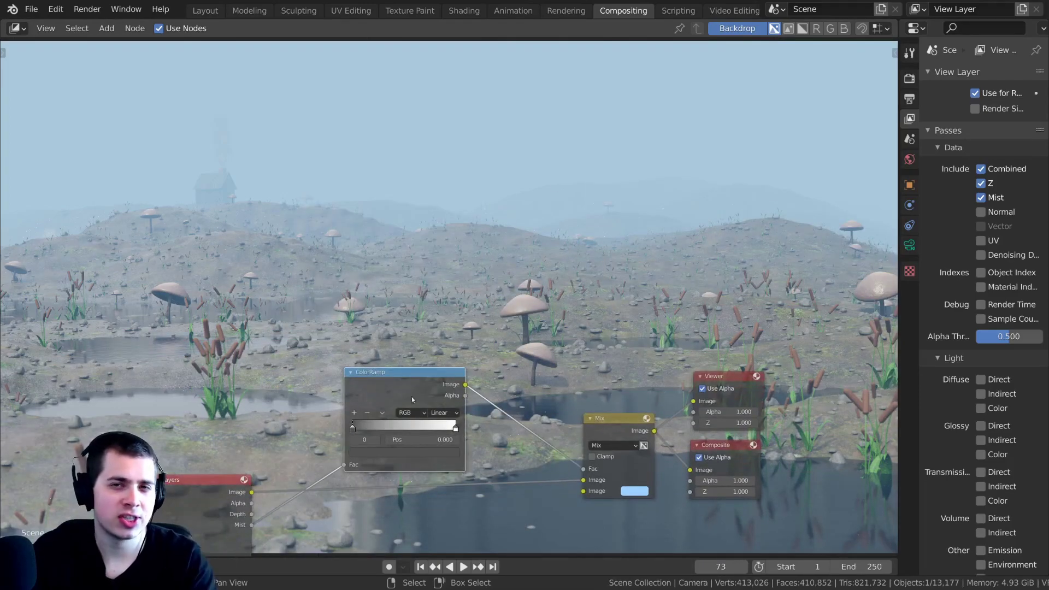
{"action": "left_click_drag", "start_coordinate": [392, 394], "coordinate": [396, 388]}
{"action": "middle_click_drag", "start_coordinate": [373, 428], "coordinate": [395, 355]}
{"action": "scroll", "coordinate": [395, 355], "scroll_direction": "up", "scroll_amount": 2}
{"action": "middle_click_drag", "start_coordinate": [433, 298], "coordinate": [425, 233]}
{"action": "scroll", "coordinate": [426, 232], "scroll_direction": "up", "scroll_amount": 1}
{"action": "left_click_drag", "start_coordinate": [408, 249], "coordinate": [409, 233]}
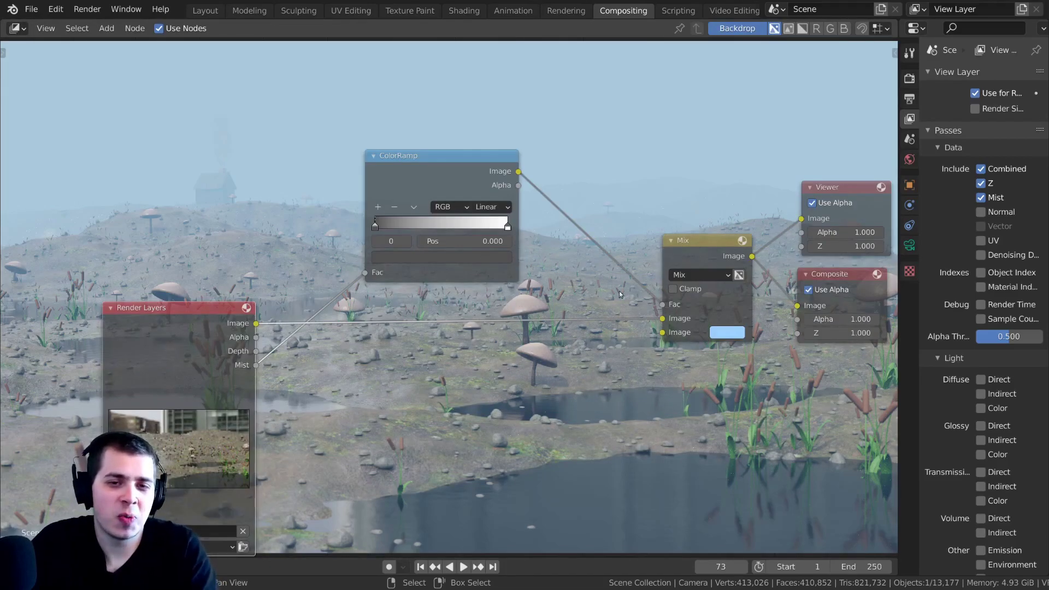
Check the Mix node's blue color and cycle the Render Layers preview until the Mist output feeds the Viewer.
{"action": "left_click", "coordinate": [723, 333]}
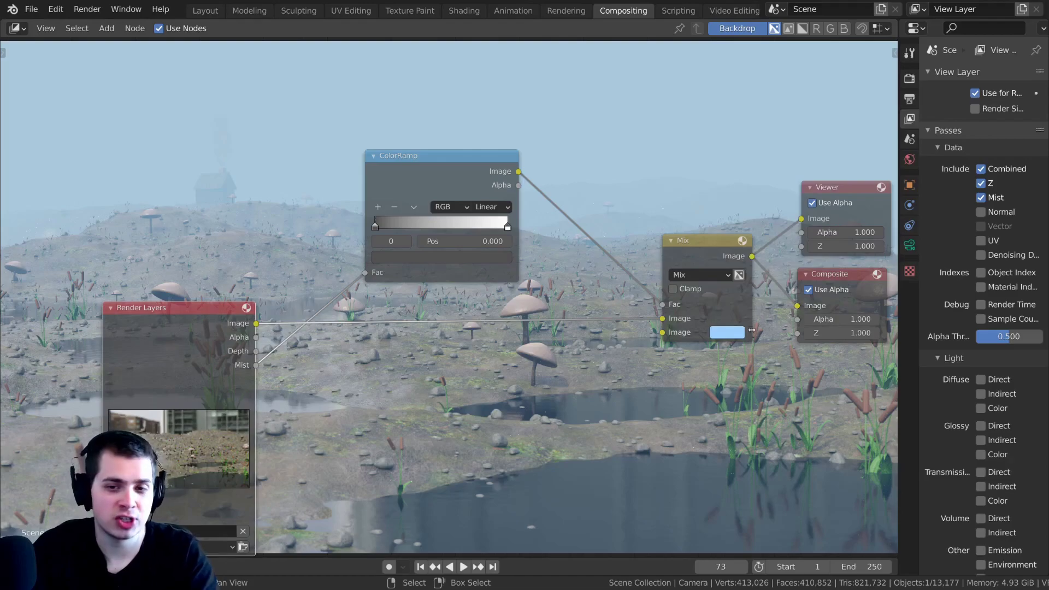
{"action": "left_click", "coordinate": [738, 328]}
{"action": "left_click", "coordinate": [166, 346], "text": "ctrl+shift"}
{"action": "left_click", "coordinate": [166, 345], "text": "ctrl+shift"}
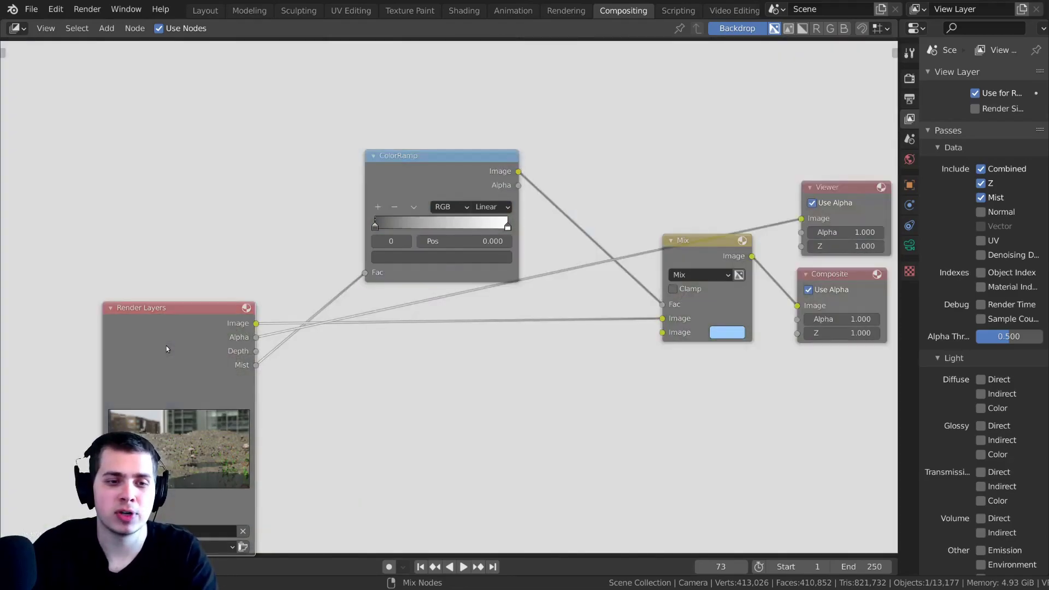
{"action": "left_click", "coordinate": [166, 346], "text": "ctrl+shift"}
{"action": "left_click", "coordinate": [166, 346], "text": "ctrl+shift"}
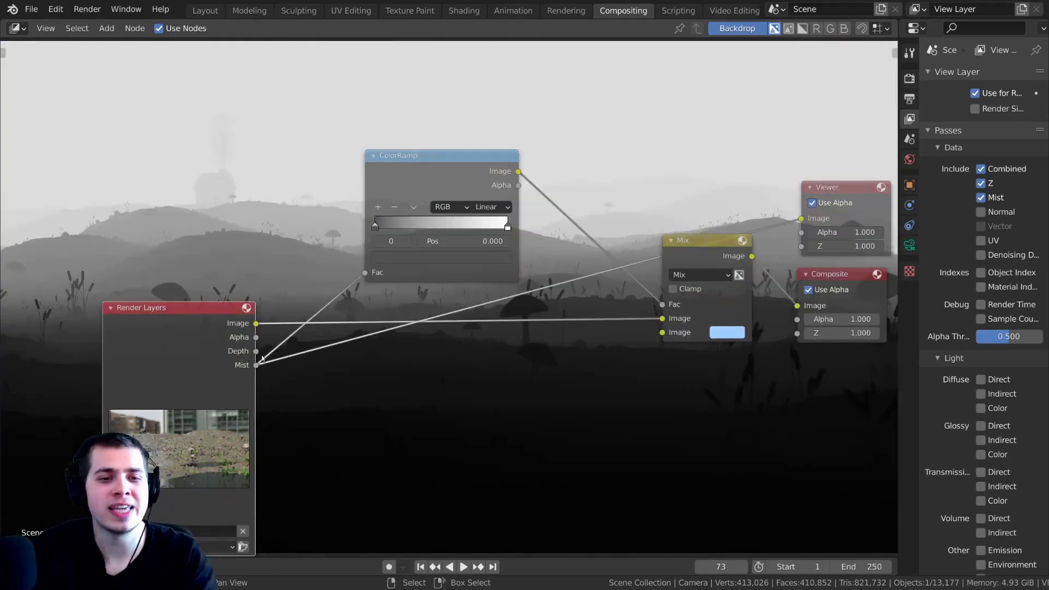
Disconnect the Mix inputs and the ColorRamp from Render Layers, preview Mix, and move the ColorRamp out of the way.
{"action": "left_click_drag", "start_coordinate": [663, 305], "coordinate": [605, 342]}
{"action": "left_click", "coordinate": [721, 255], "text": "ctrl+shift"}
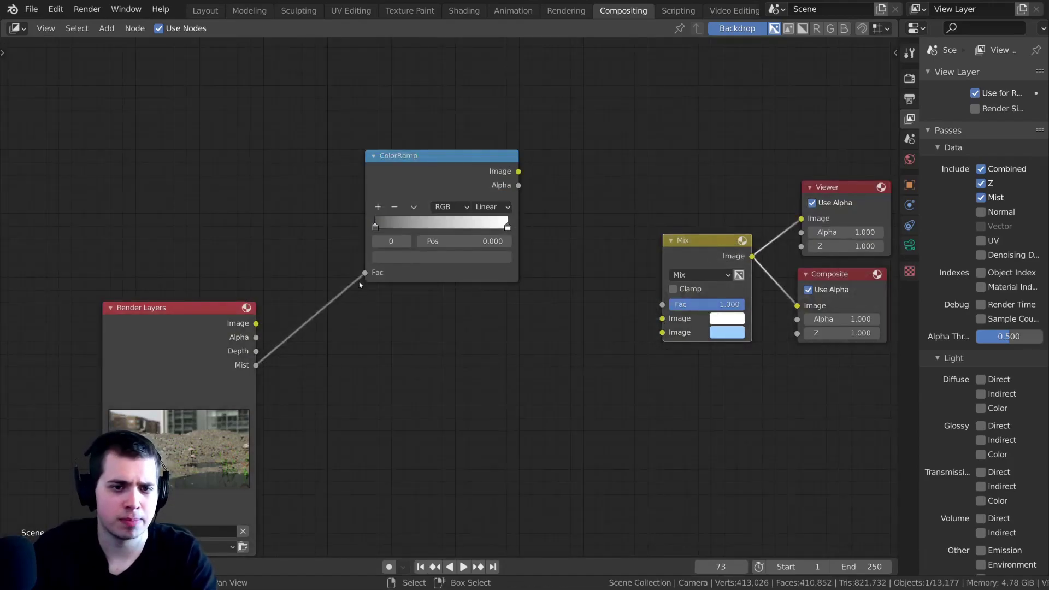
{"action": "left_click_drag", "start_coordinate": [364, 273], "coordinate": [351, 266]}
{"action": "left_click_drag", "start_coordinate": [423, 185], "coordinate": [399, 130]}
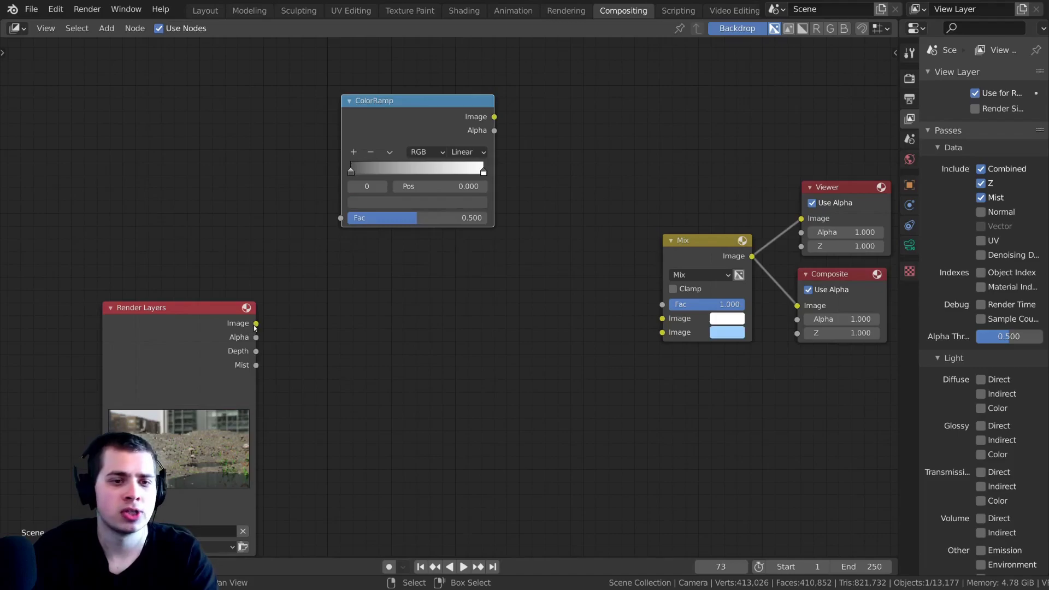
Link the Image and Mist outputs of Render Layers to Mix's first and second image inputs.
{"action": "left_click_drag", "start_coordinate": [255, 326], "coordinate": [663, 319]}
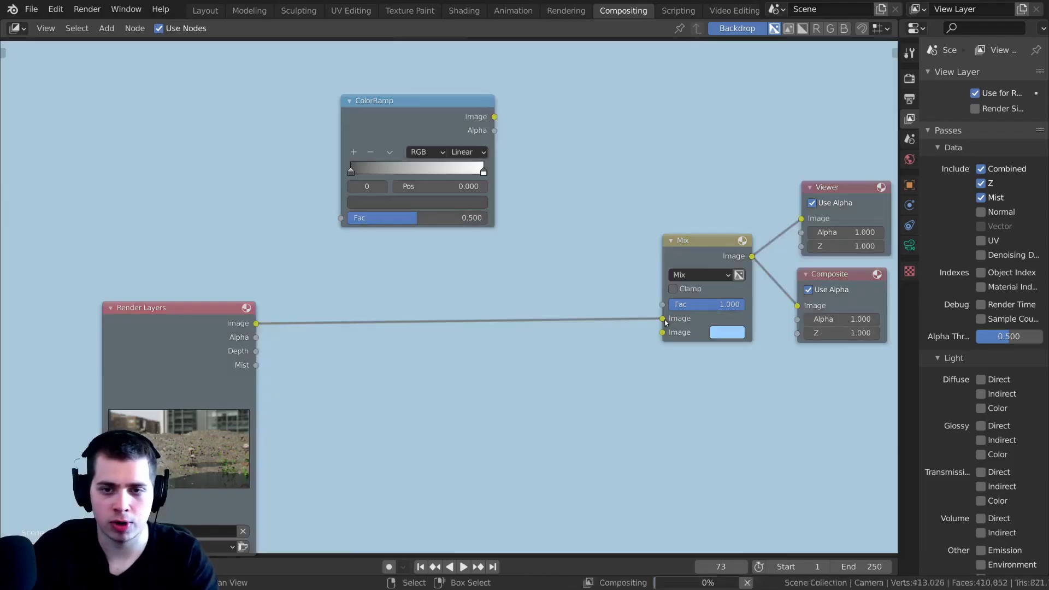
{"action": "left_click_drag", "start_coordinate": [218, 357], "coordinate": [665, 334]}
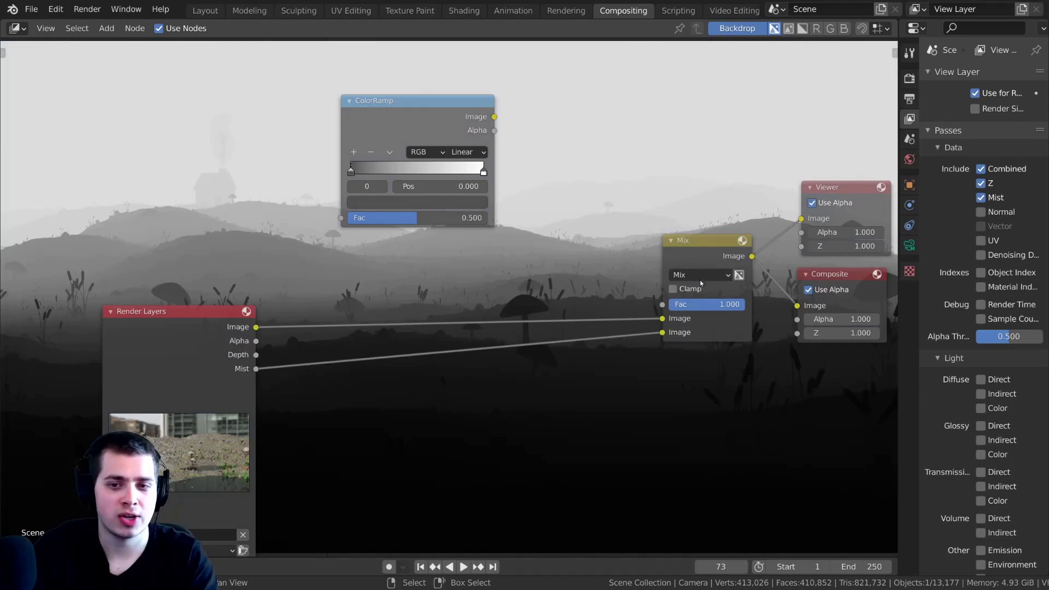
Cycle the Render Layers preview from the Image output through to the Mist output.
{"action": "left_click", "coordinate": [214, 328], "text": "ctrl+shift"}
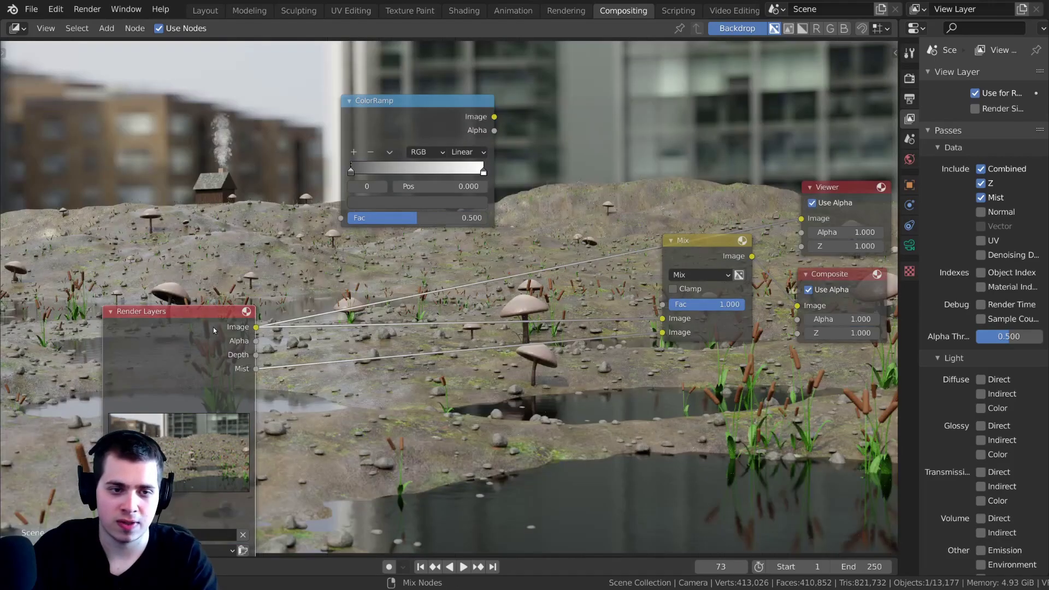
{"action": "left_click", "coordinate": [213, 328], "text": "ctrl+shift"}
{"action": "left_click", "coordinate": [214, 328], "text": "ctrl+shift"}
{"action": "left_click", "coordinate": [213, 327], "text": "ctrl+shift"}
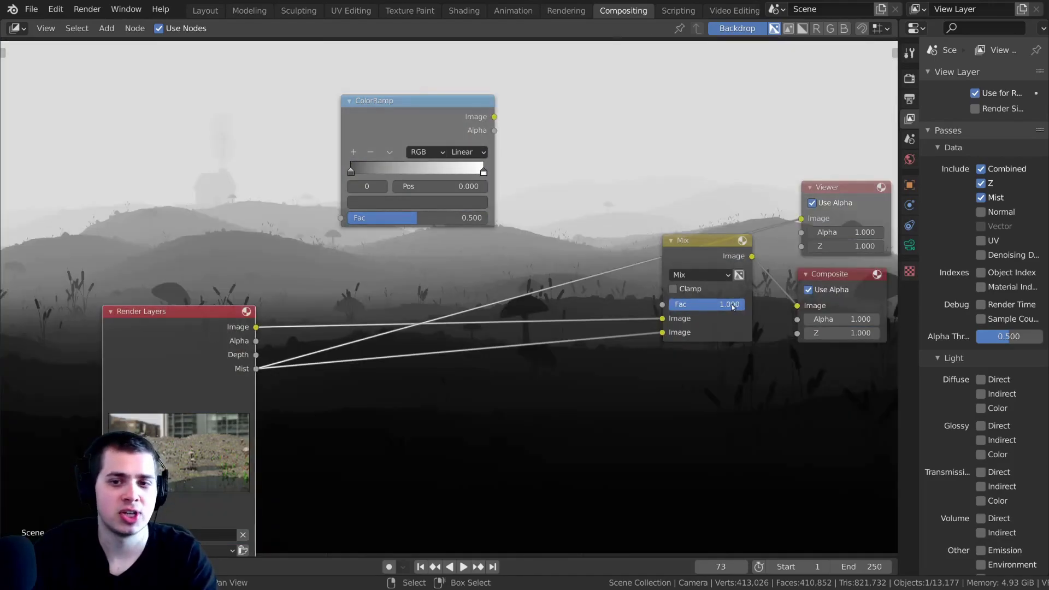
Feed the Mix node to the Viewer with Fac at 1.000 and move it slightly closer to Render Layers.
{"action": "mouse_move", "coordinate": [731, 306]}
{"action": "left_mouse_down"}
{"action": "mouse_move", "coordinate": [670, 307]}
{"action": "mouse_move", "coordinate": [746, 307]}
{"action": "left_mouse_up"}
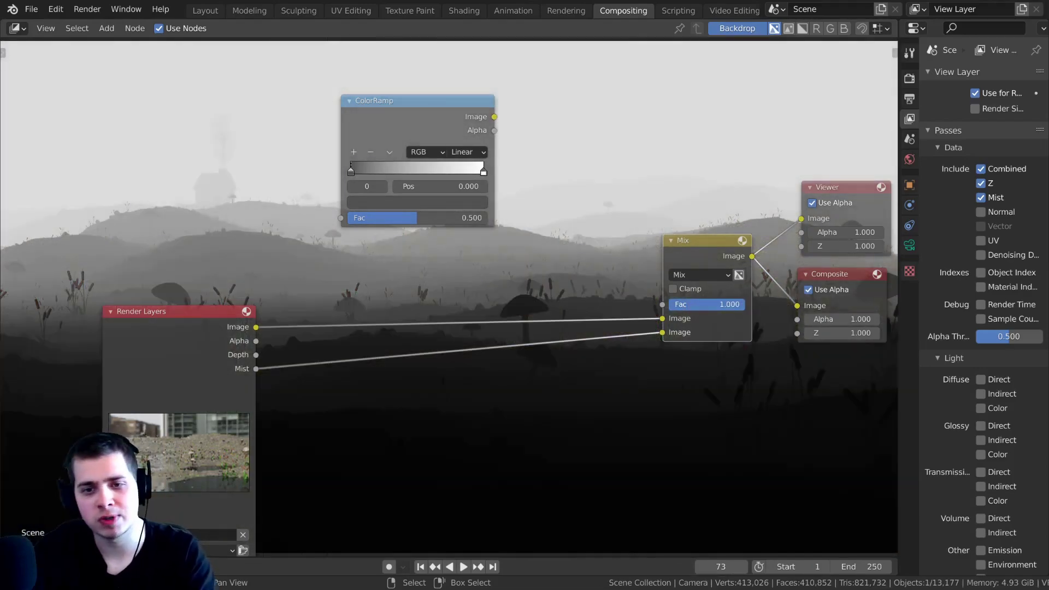
{"action": "left_click_drag", "start_coordinate": [687, 244], "coordinate": [663, 236]}
{"action": "middle_click_drag", "start_coordinate": [341, 325], "coordinate": [349, 292]}
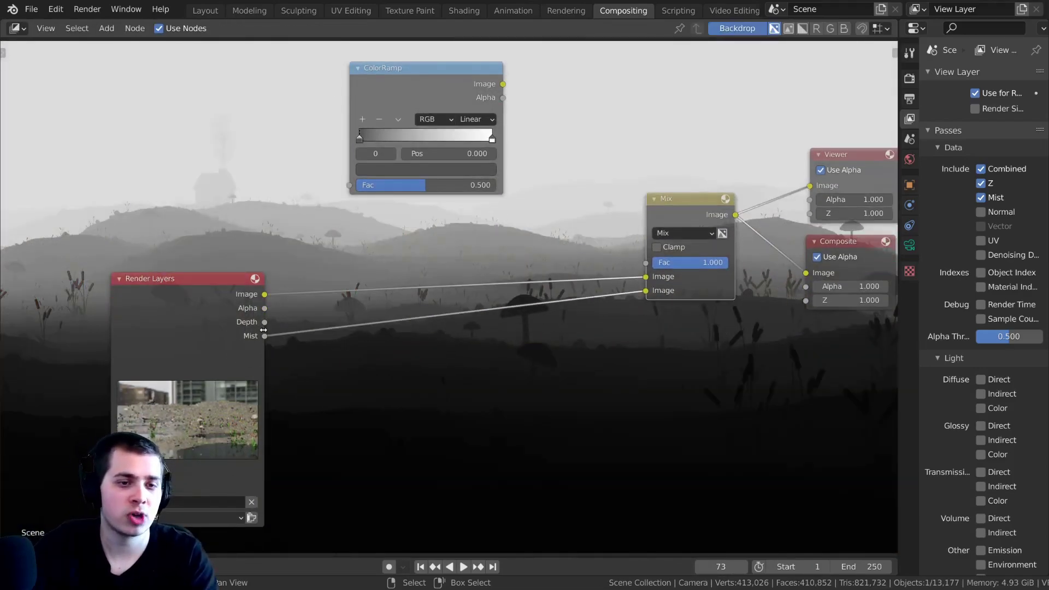
Link the Mist output of Render Layers to the Fac input of the Mix node.
{"action": "left_click_drag", "start_coordinate": [265, 336], "coordinate": [646, 265]}
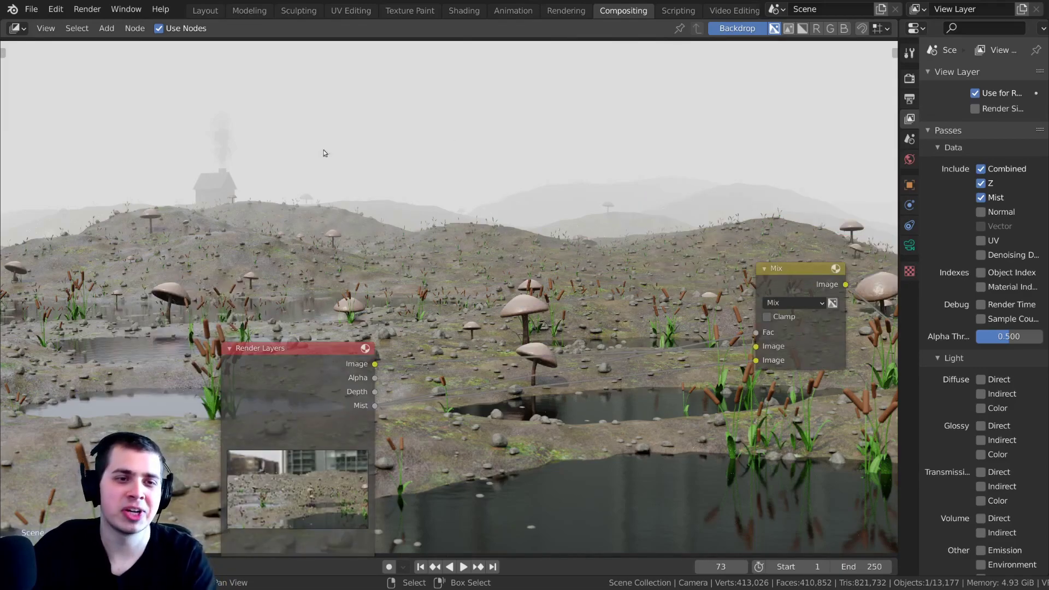
{"action": "scroll", "coordinate": [464, 141], "scroll_direction": "down", "scroll_amount": 1}
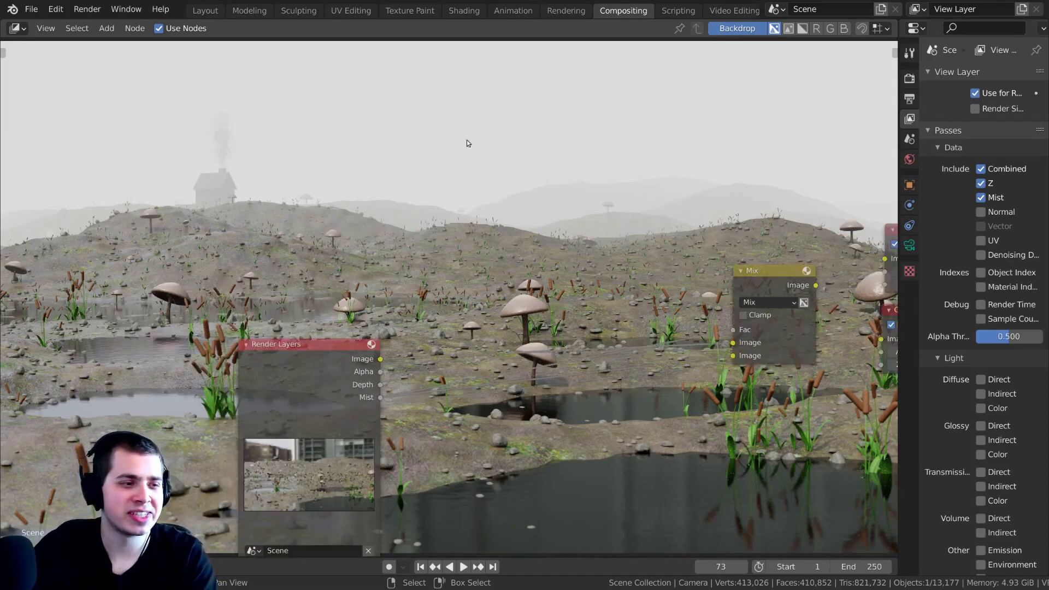
{"action": "middle_click_drag", "start_coordinate": [621, 182], "coordinate": [572, 136]}
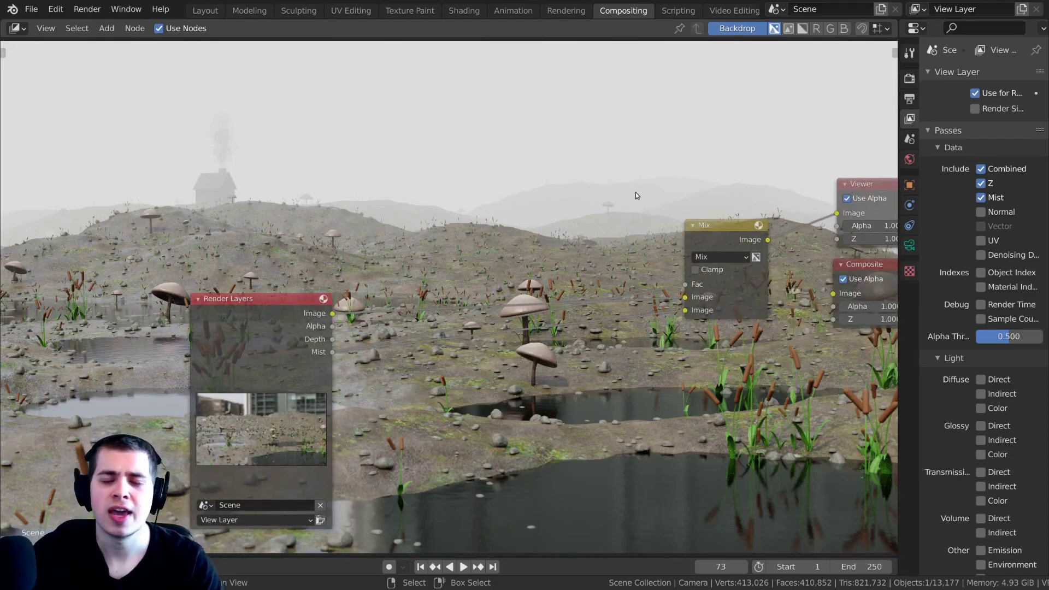
{"action": "scroll", "coordinate": [509, 211], "scroll_direction": "up", "scroll_amount": 2}
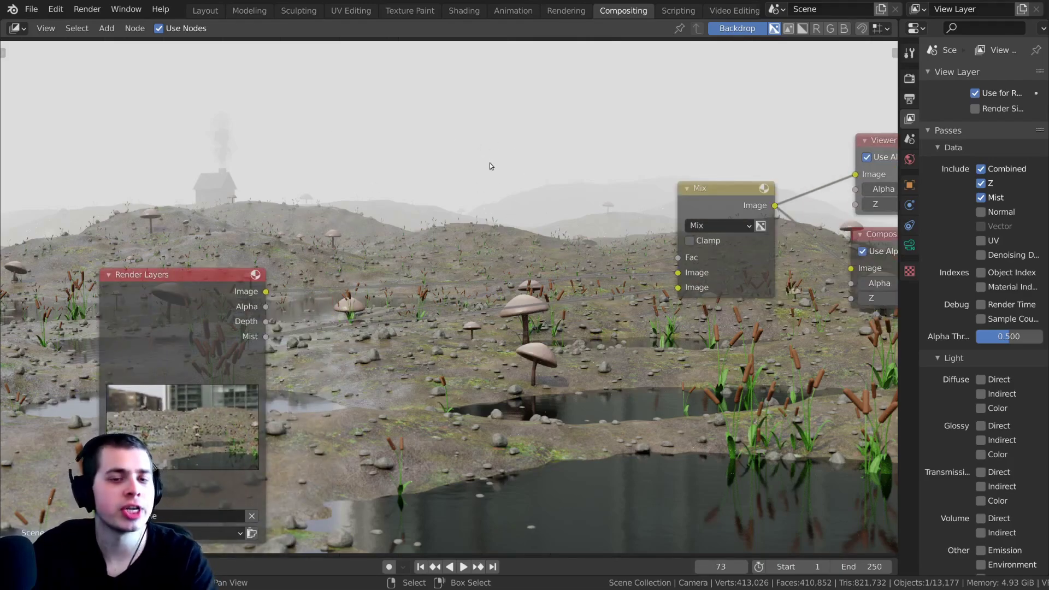
Add a ColorRamp node fed by the Mist output and connected to the Mix node's second image input.
{"action": "key", "text": "shift+a"}
{"action": "left_click", "coordinate": [456, 143]}
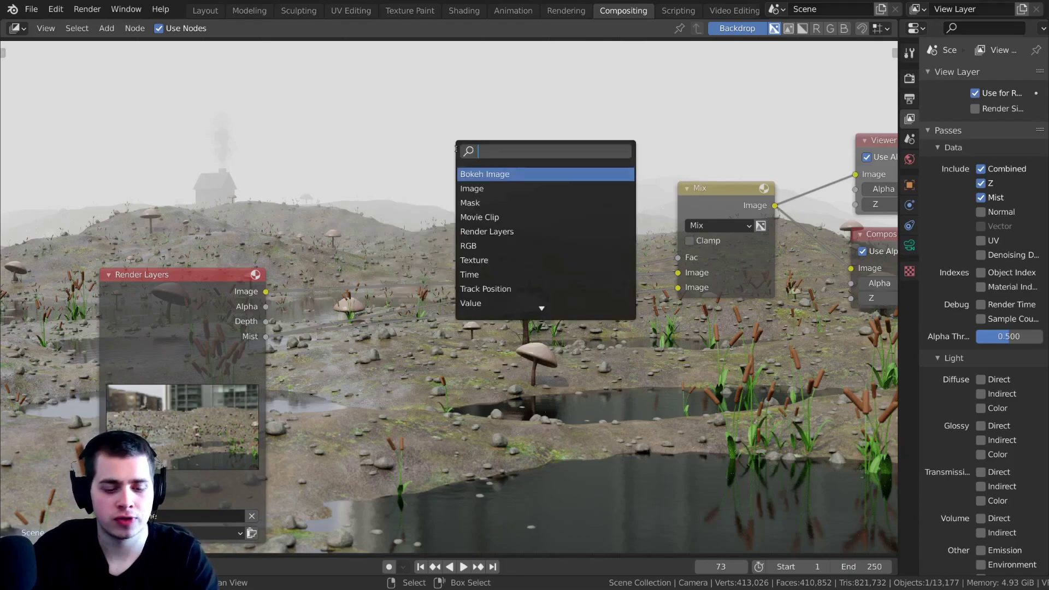
{"action": "type", "text": "col"}
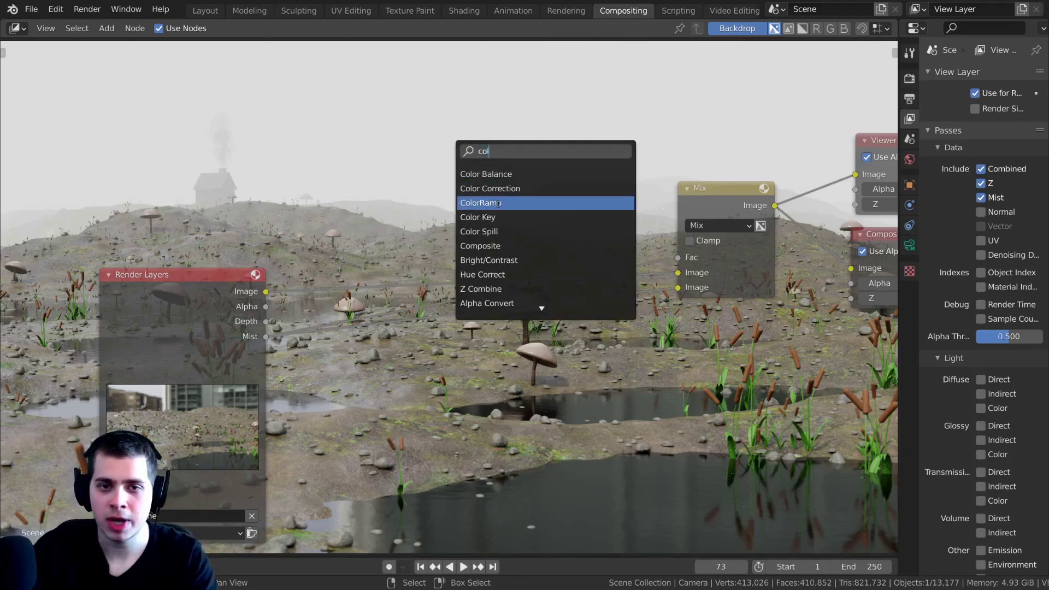
{"action": "left_click", "coordinate": [498, 203]}
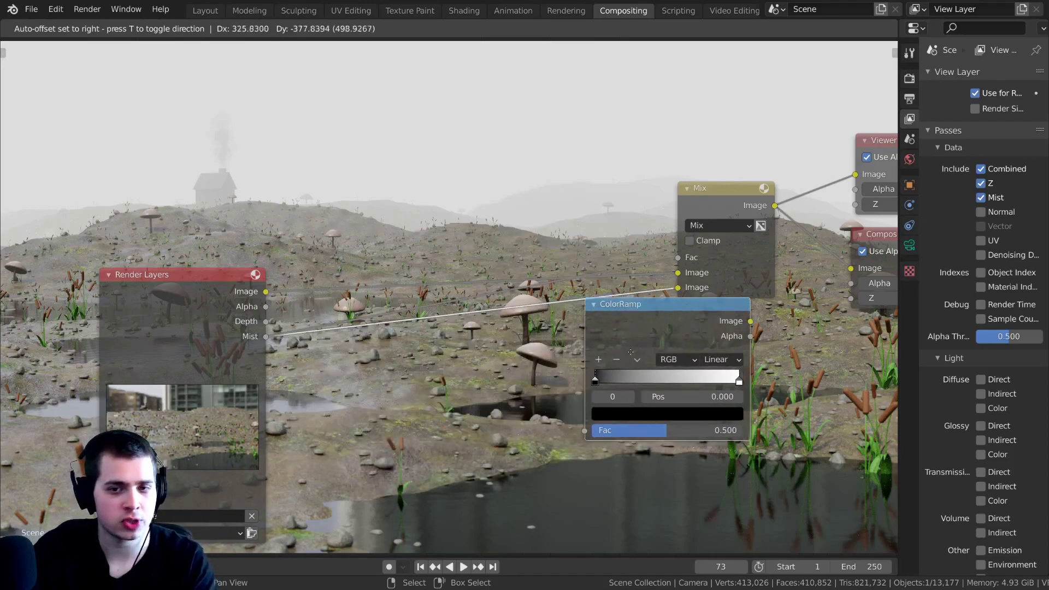
{"action": "left_click", "coordinate": [600, 331]}
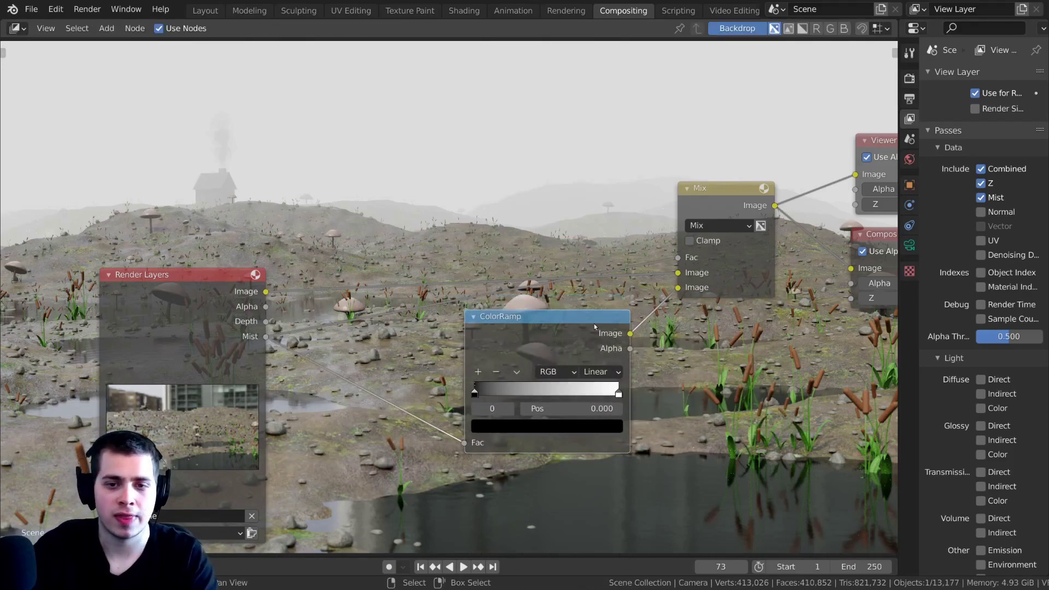
Preview the new ColorRamp and color its white stop light blue with hue 0.632 and saturation 0.650.
{"action": "scroll", "coordinate": [553, 307], "scroll_direction": "up", "scroll_amount": 1}
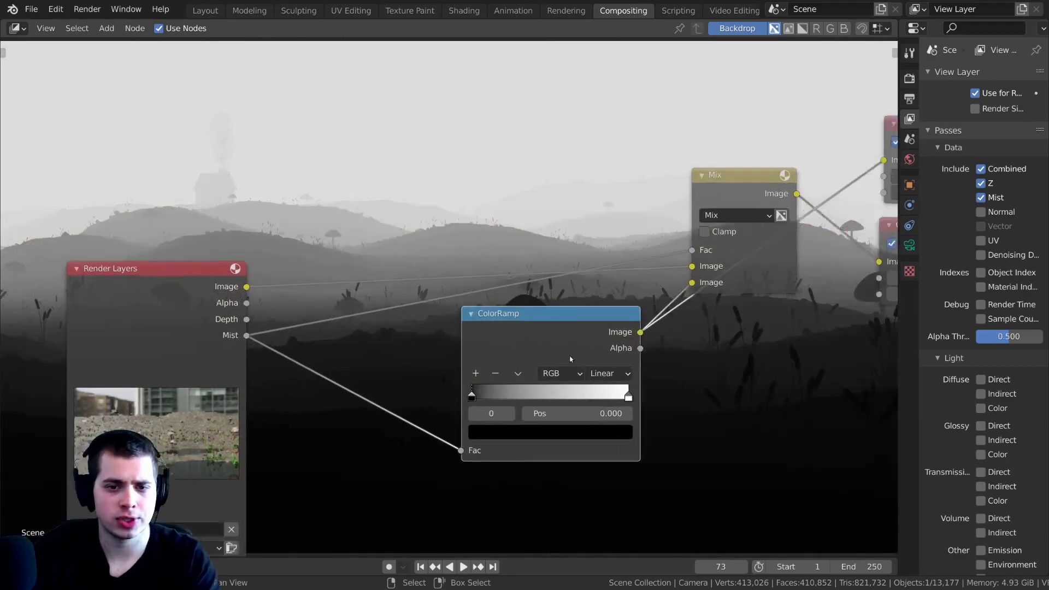
{"action": "left_click", "coordinate": [642, 406]}
{"action": "left_click", "coordinate": [591, 444]}
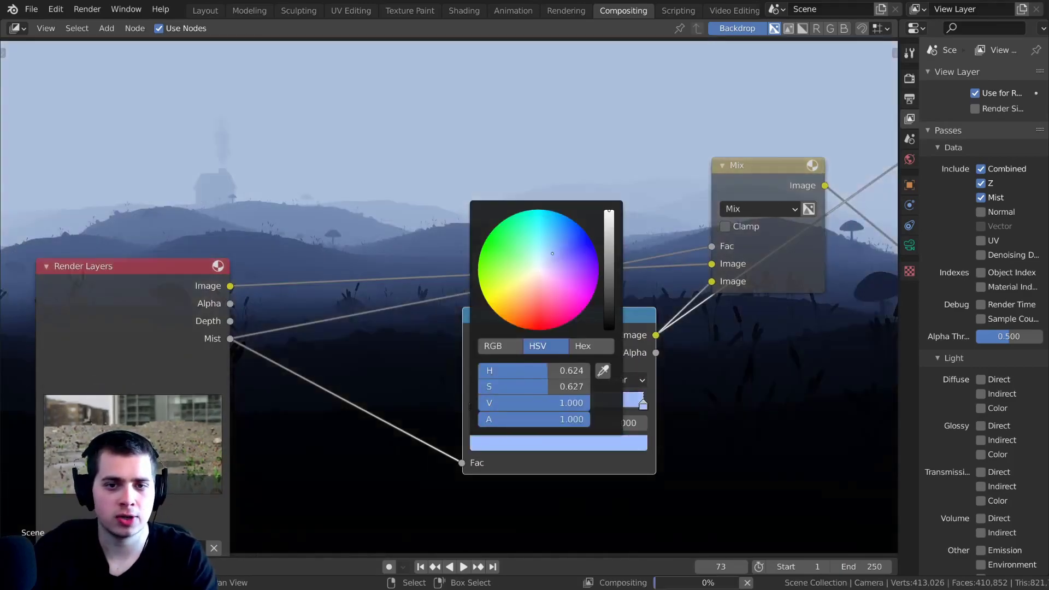
{"action": "left_click", "coordinate": [554, 252]}
{"action": "left_click_drag", "start_coordinate": [555, 252], "coordinate": [556, 253]}
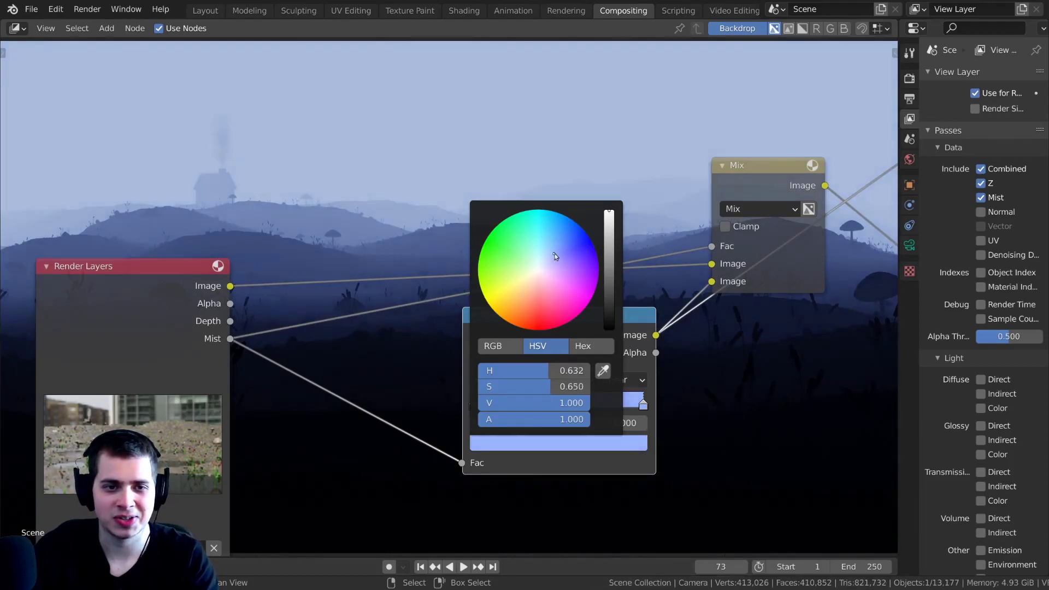
Color the ramp's black stop dark blue with hue 0.637 and saturation 0.528, raising its brightness slightly above 0.096.
{"action": "scroll", "coordinate": [524, 397], "scroll_direction": "up", "scroll_amount": 1}
{"action": "left_click", "coordinate": [478, 423]}
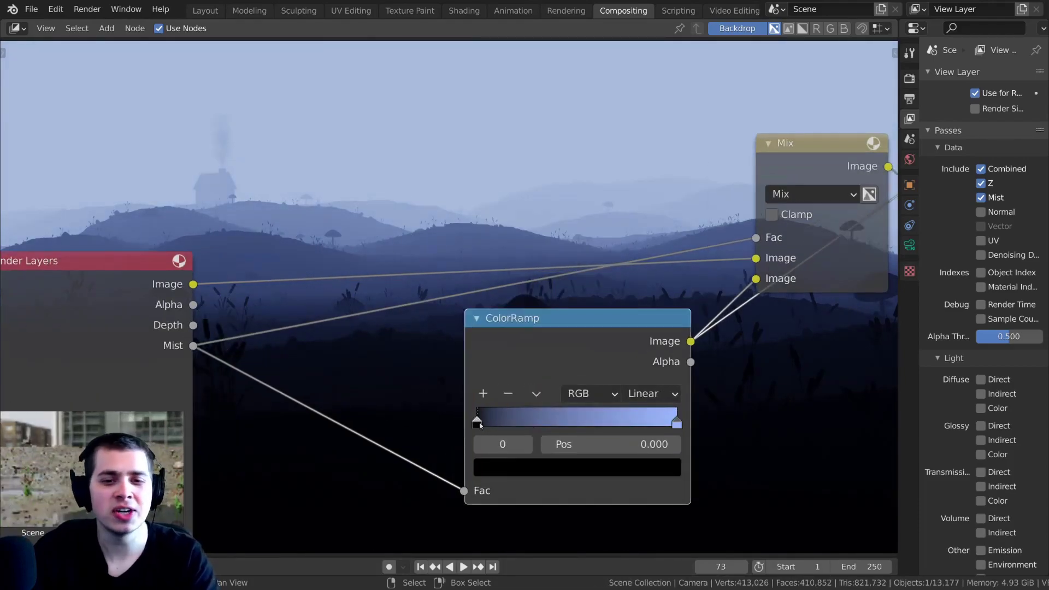
{"action": "left_click", "coordinate": [509, 473]}
{"action": "left_click", "coordinate": [636, 288]}
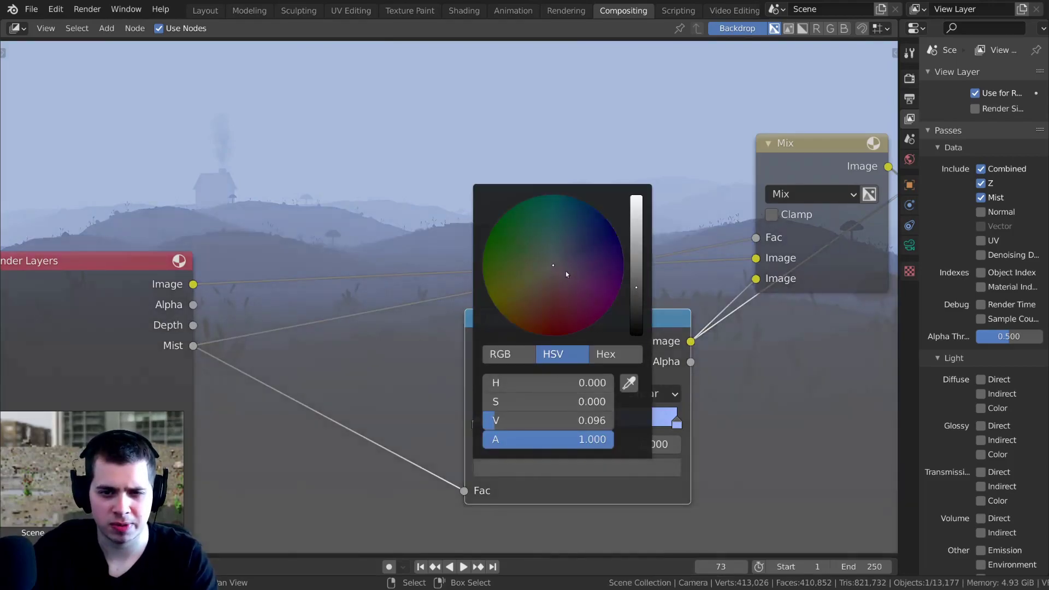
{"action": "left_click_drag", "start_coordinate": [563, 271], "coordinate": [570, 251]}
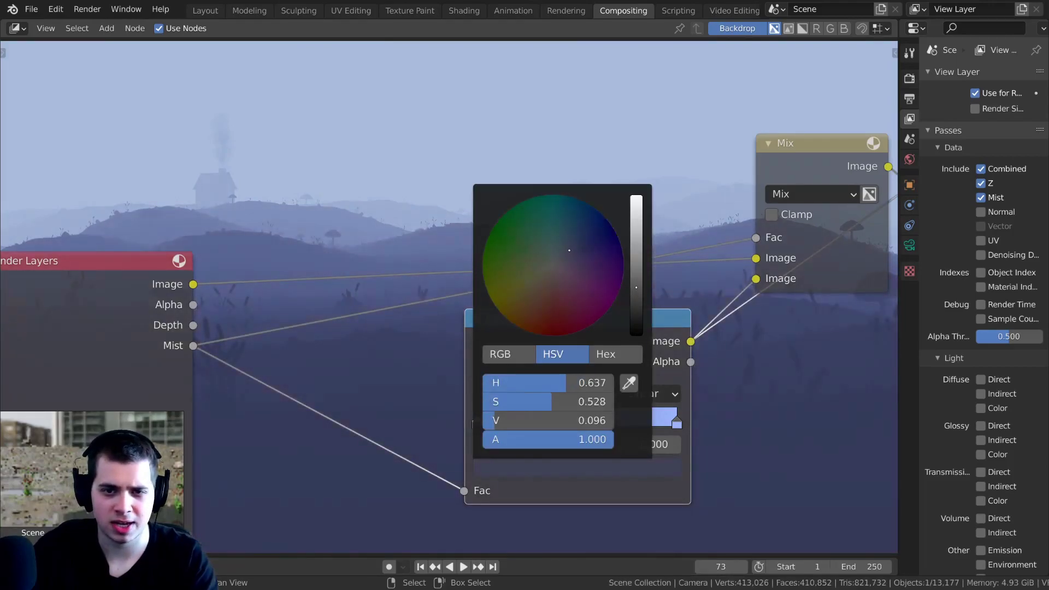
{"action": "left_click", "coordinate": [633, 278]}
Adjust the ramp's light blue end stop to hue about 0.63 and saturation about 0.61.
{"action": "left_click", "coordinate": [643, 416]}
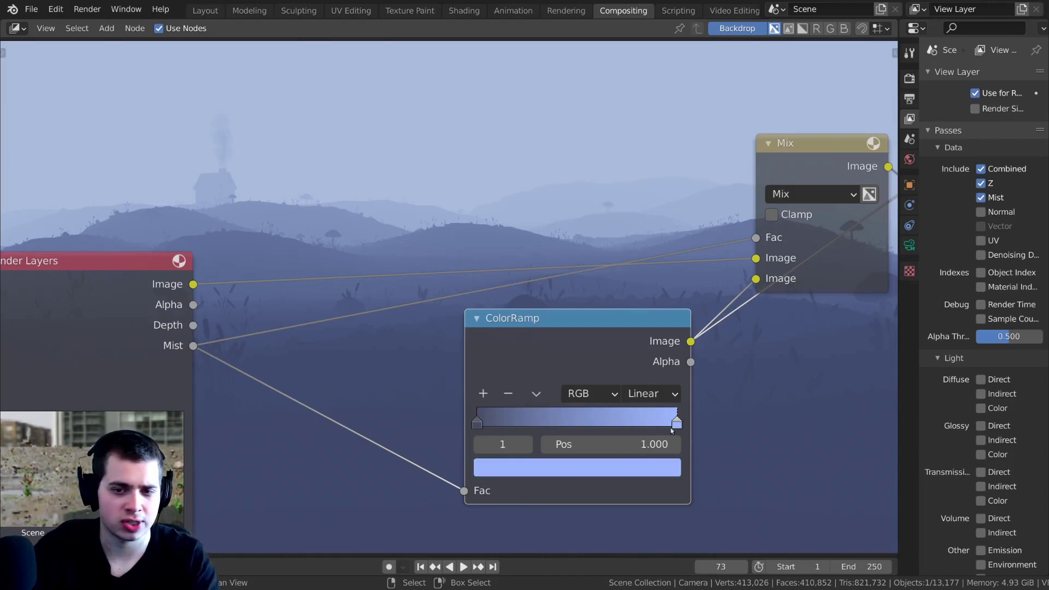
{"action": "left_click", "coordinate": [604, 465]}
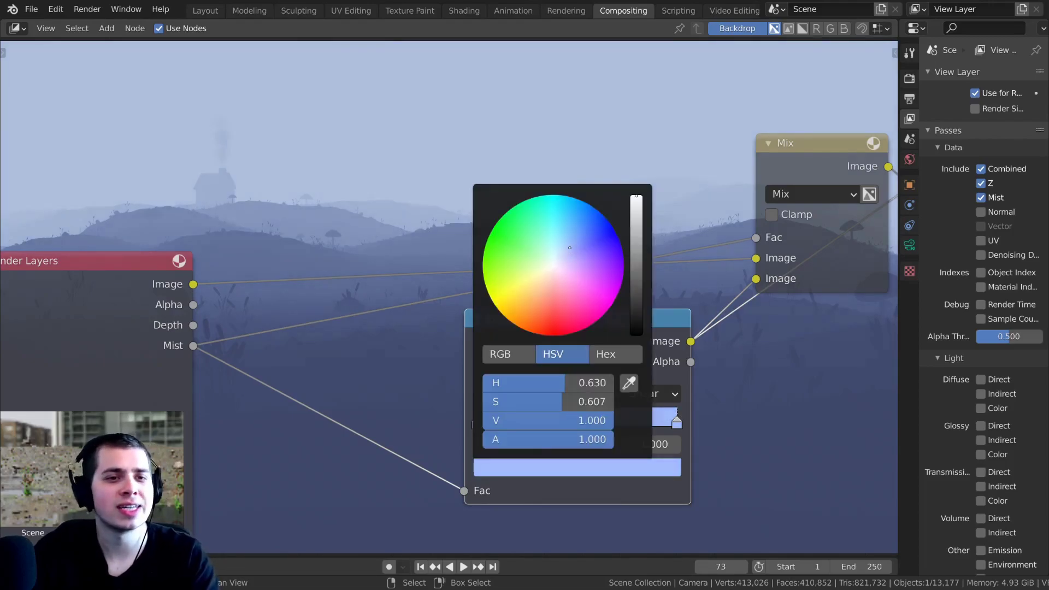
{"action": "left_click_drag", "start_coordinate": [570, 248], "coordinate": [571, 247]}
Move the blue ColorRamp further down between Render Layers and Mix, and preview the Mix result.
{"action": "left_click_drag", "start_coordinate": [489, 321], "coordinate": [429, 335]}
{"action": "scroll", "coordinate": [429, 335], "scroll_direction": "down", "scroll_amount": 4}
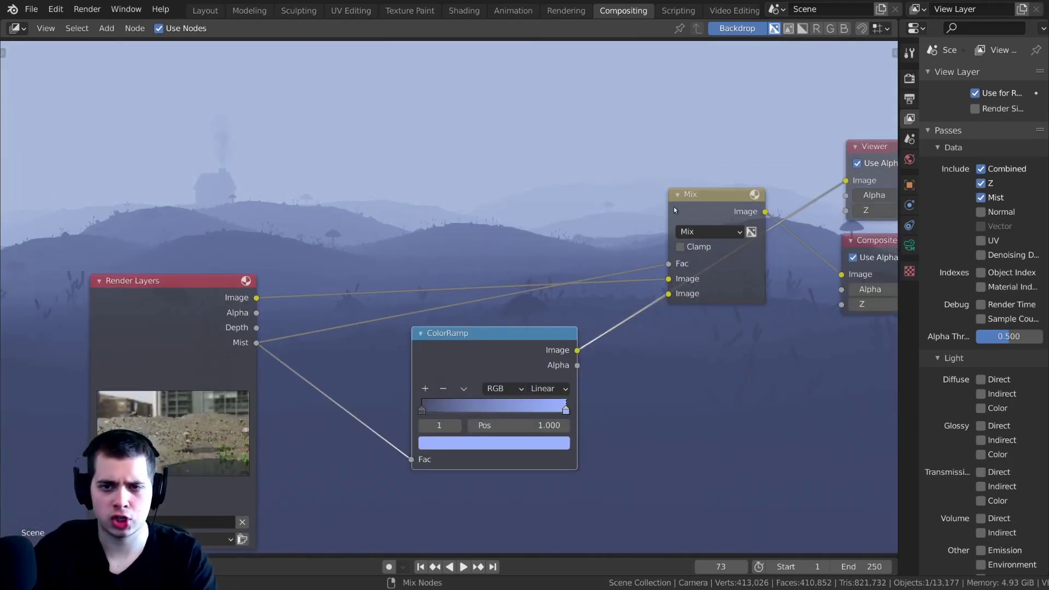
{"action": "left_click", "coordinate": [704, 206], "text": "ctrl+shift"}
{"action": "middle_click_drag", "start_coordinate": [473, 105], "coordinate": [536, 153]}
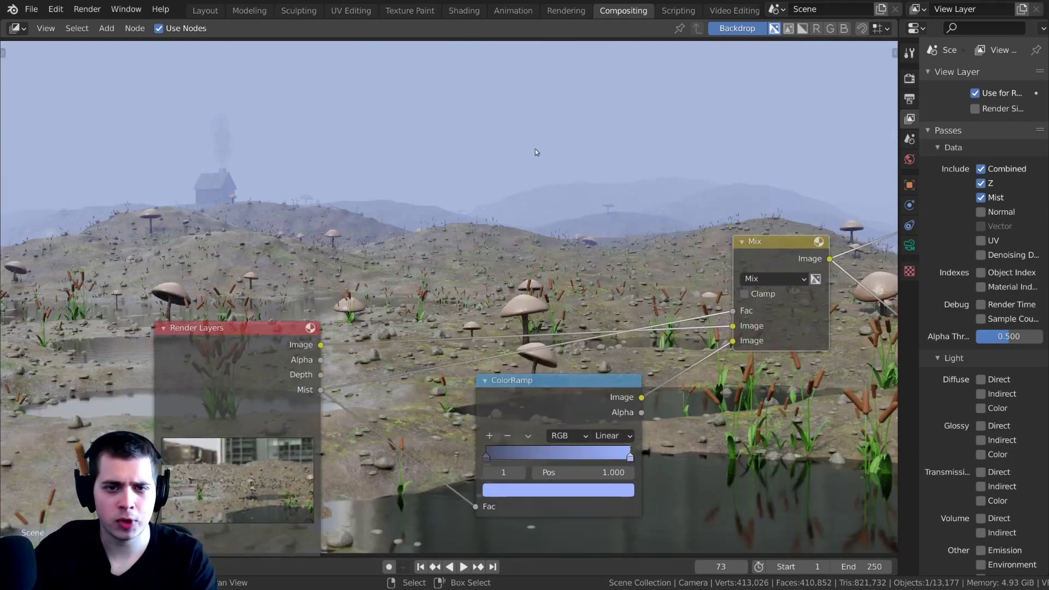
{"action": "left_click_drag", "start_coordinate": [548, 378], "coordinate": [528, 387]}
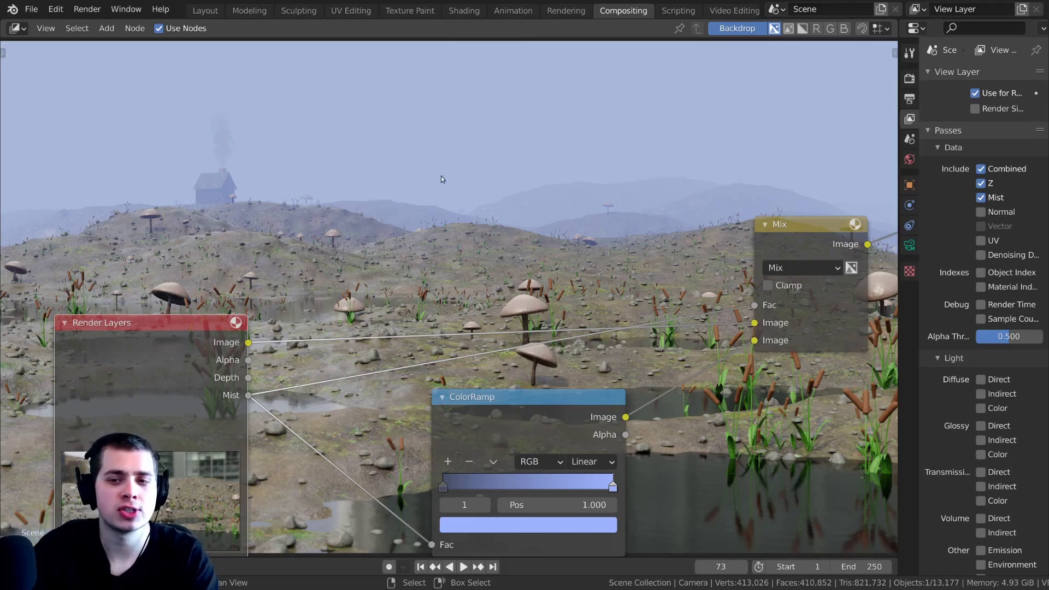
Add a second ColorRamp between the Mist output and the Mix node's Fac input, placed above the blue one.
{"action": "key", "text": "shift+a"}
{"action": "left_click", "coordinate": [422, 173]}
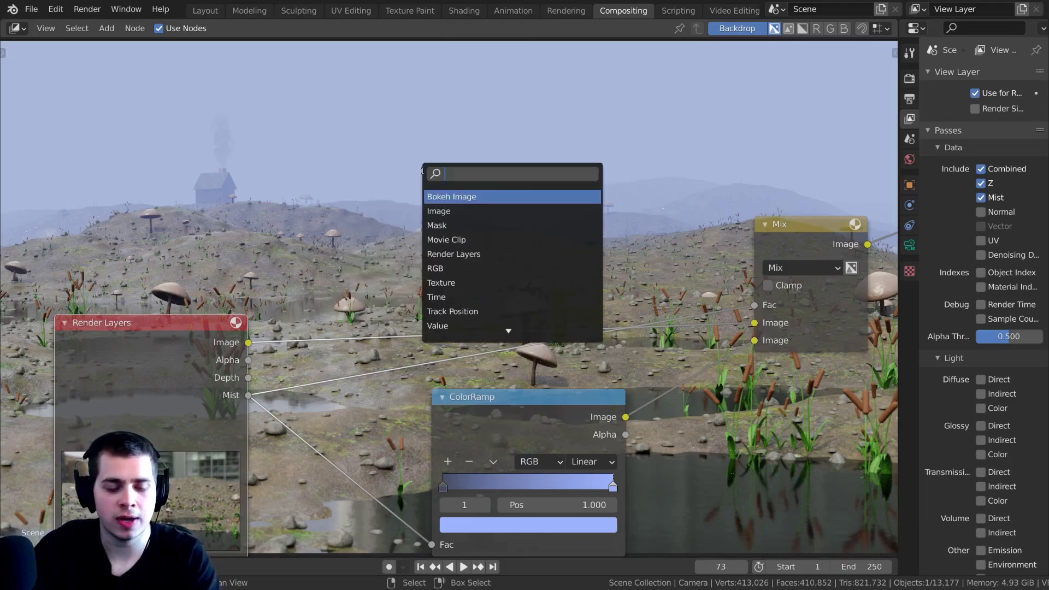
{"action": "type", "text": "col"}
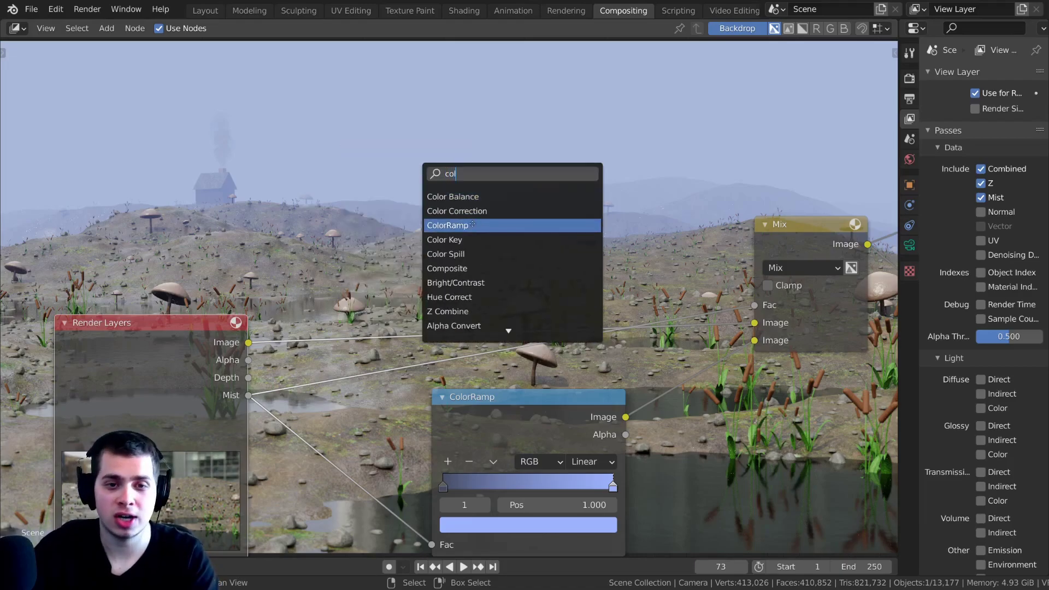
{"action": "left_click", "coordinate": [475, 225]}
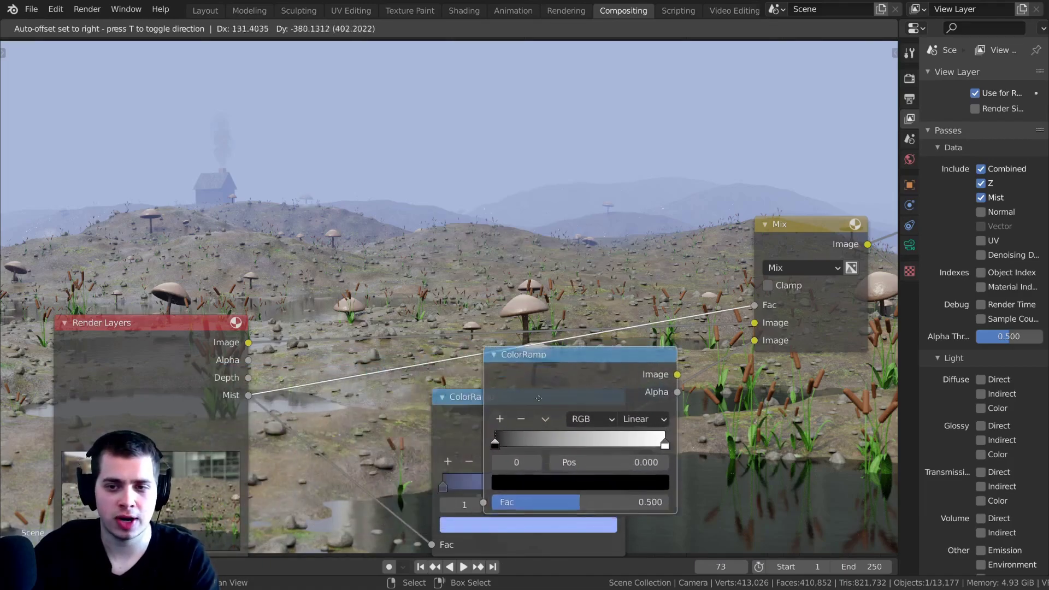
{"action": "left_click", "coordinate": [379, 407]}
{"action": "left_click_drag", "start_coordinate": [407, 388], "coordinate": [474, 176]}
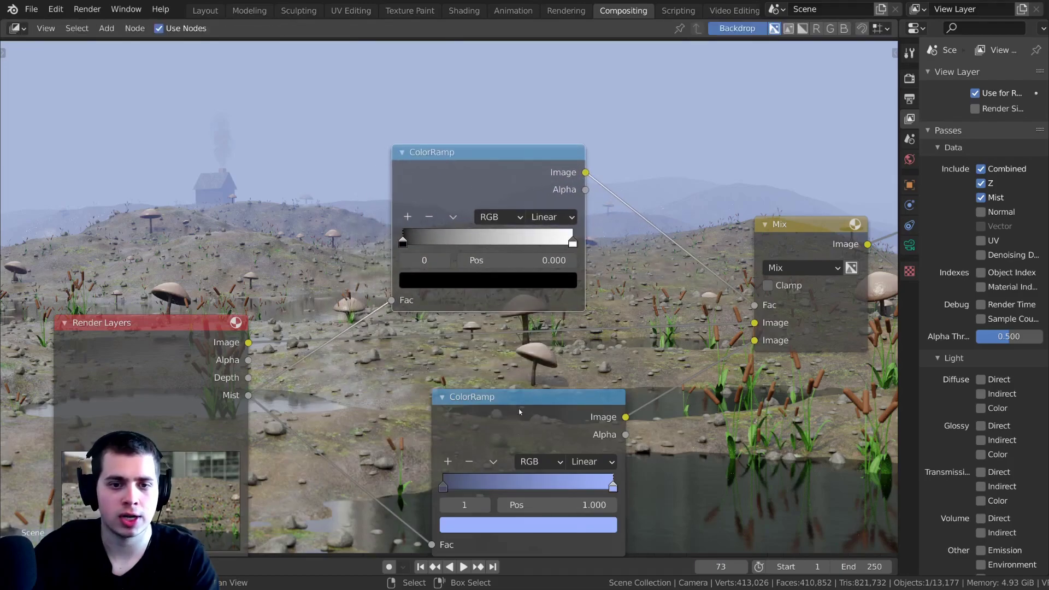
Preview the output of the black-and-white ColorRamp that drives the Mix factor.
{"action": "left_click", "coordinate": [471, 188], "text": "ctrl+shift"}
{"action": "scroll", "coordinate": [450, 209], "scroll_direction": "up", "scroll_amount": 1}
{"action": "middle_click_drag", "start_coordinate": [448, 211], "coordinate": [481, 239]}
{"action": "scroll", "coordinate": [482, 243], "scroll_direction": "up", "scroll_amount": 1}
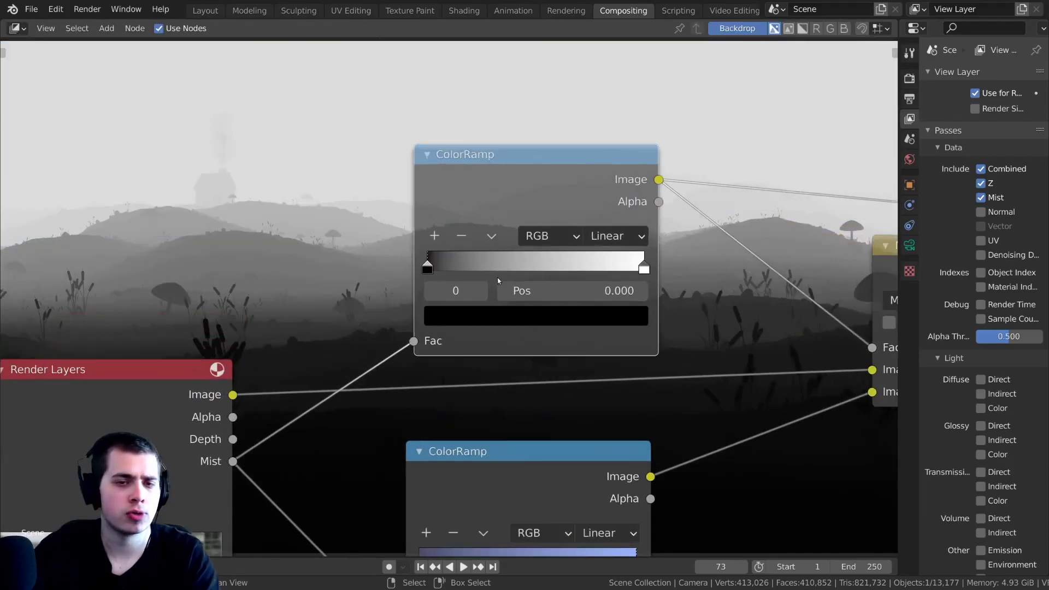
{"action": "scroll", "coordinate": [504, 275], "scroll_direction": "down", "scroll_amount": 1}
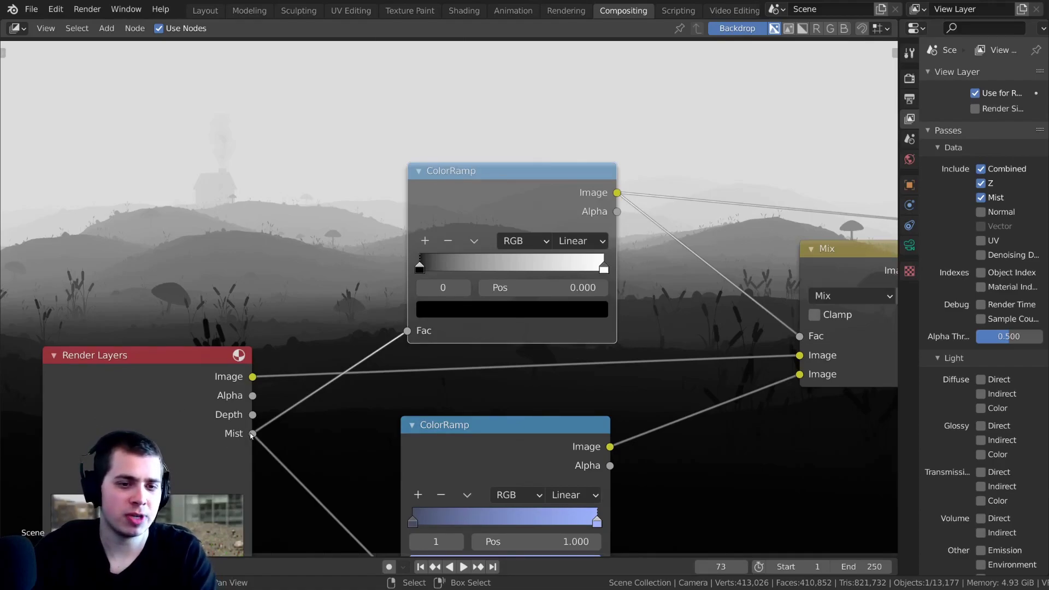
{"action": "left_click_drag", "start_coordinate": [253, 434], "coordinate": [339, 426]}
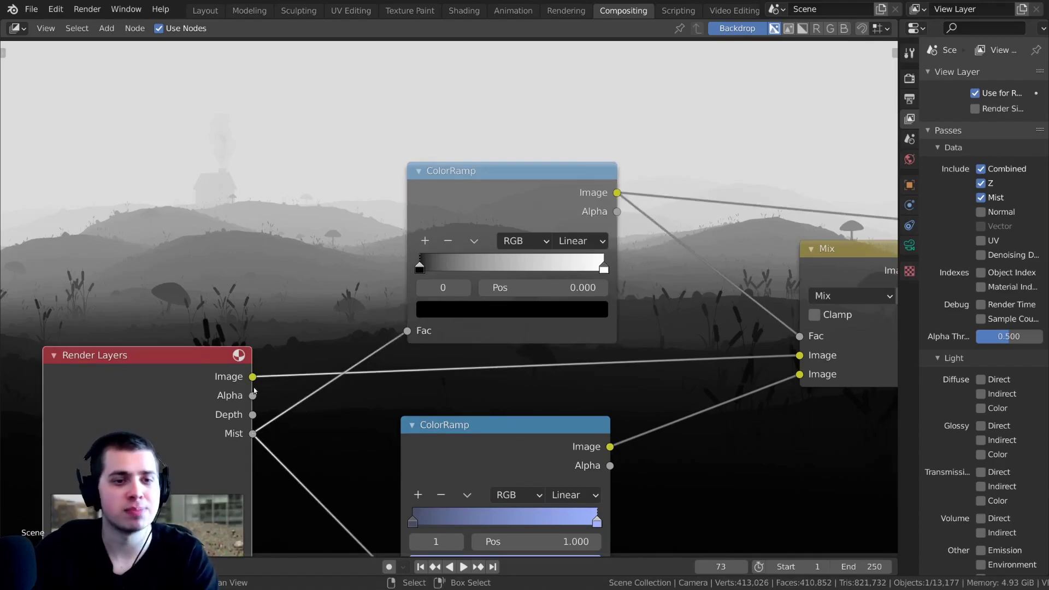
{"action": "left_click_drag", "start_coordinate": [253, 378], "coordinate": [298, 275]}
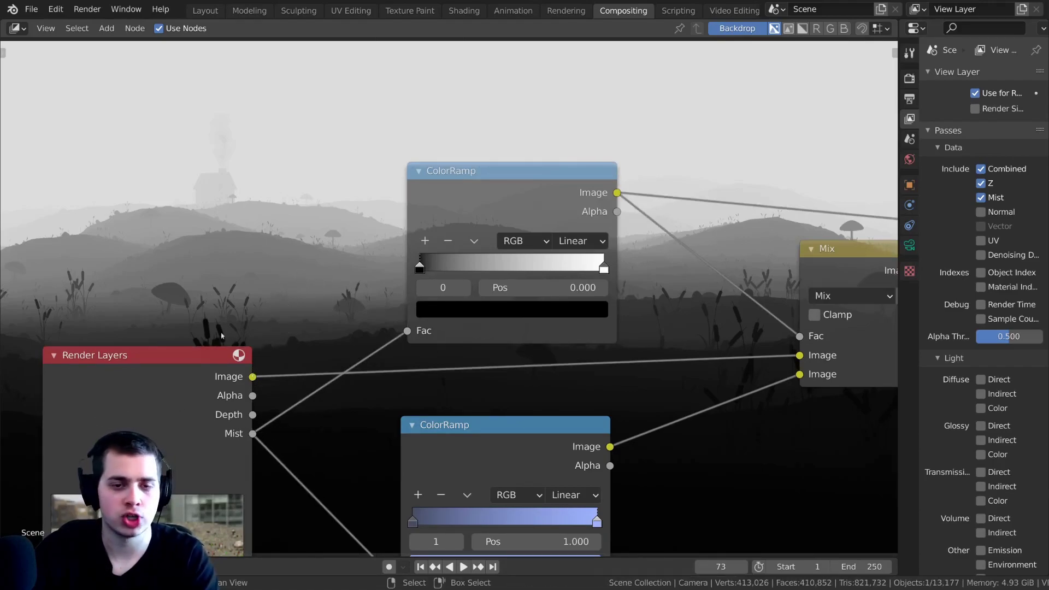
{"action": "left_click_drag", "start_coordinate": [142, 369], "coordinate": [135, 361]}
Preview the Mix result and move the white stop of the factor ColorRamp to position 0.205.
{"action": "scroll", "coordinate": [437, 300], "scroll_direction": "up", "scroll_amount": 1}
{"action": "left_click", "coordinate": [613, 270]}
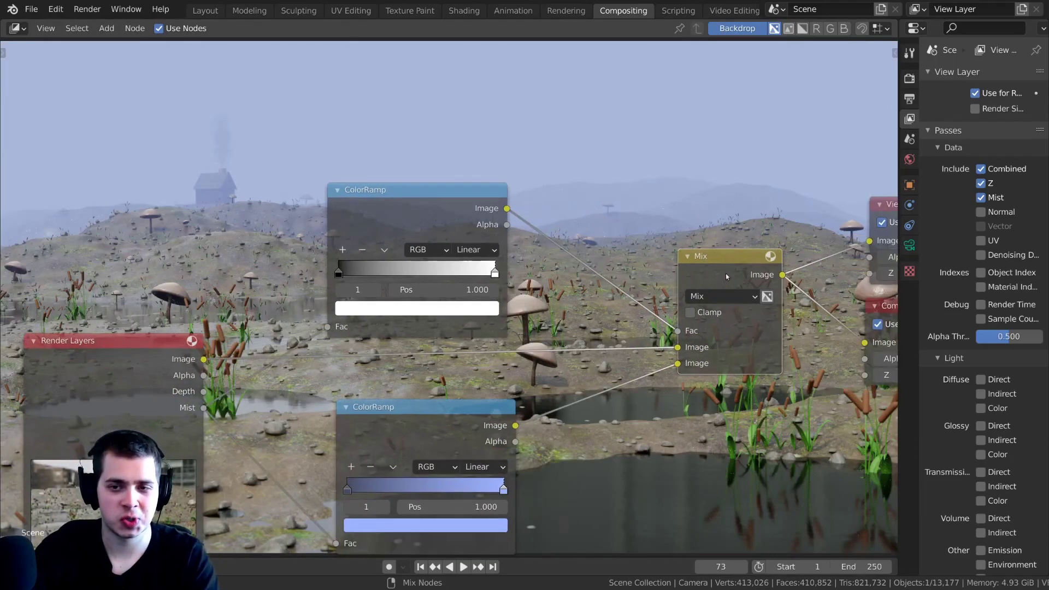
{"action": "middle_click_drag", "start_coordinate": [462, 298], "coordinate": [603, 300]}
{"action": "scroll", "coordinate": [604, 289], "scroll_direction": "up", "scroll_amount": 4}
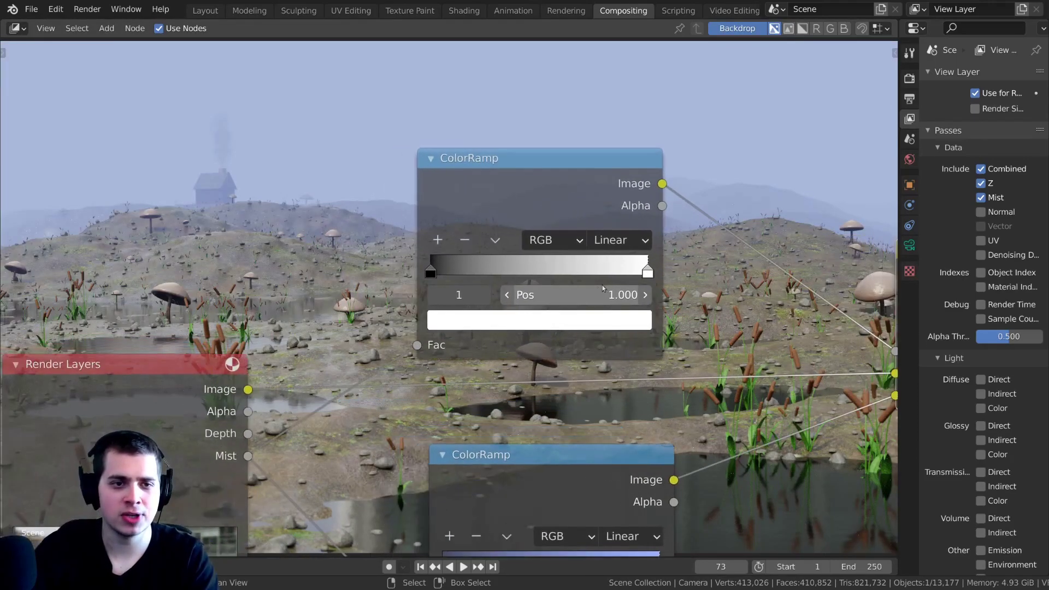
{"action": "left_click_drag", "start_coordinate": [646, 272], "coordinate": [518, 275]}
{"action": "left_click_drag", "start_coordinate": [496, 274], "coordinate": [475, 273]}
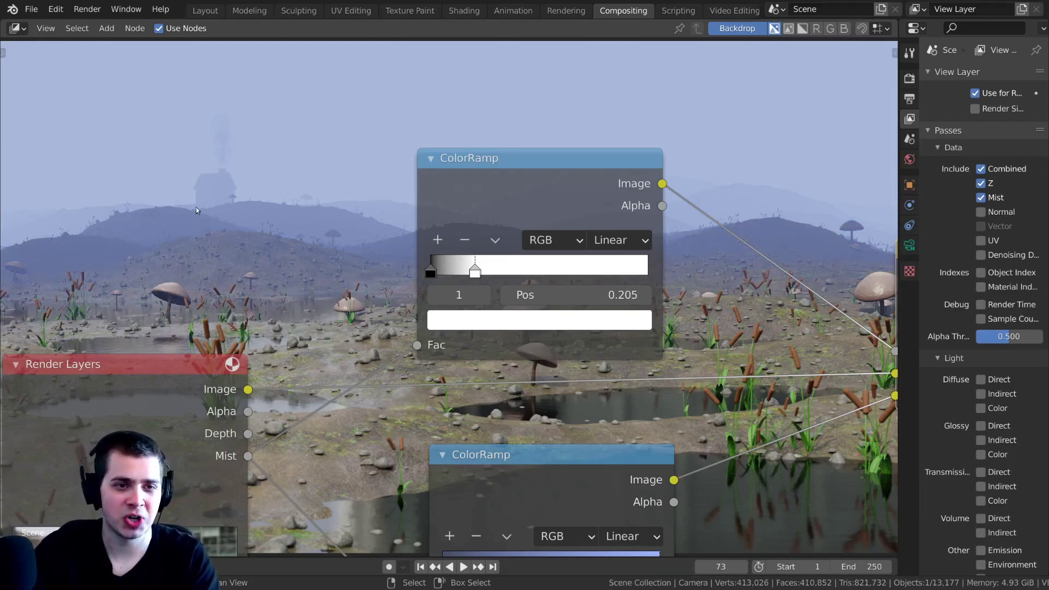
Thicken the mist by moving the factor ColorRamp's white stop to position 0.155.
{"action": "middle_click_drag", "start_coordinate": [280, 202], "coordinate": [342, 263]}
{"action": "scroll", "coordinate": [342, 262], "scroll_direction": "up", "scroll_amount": 1}
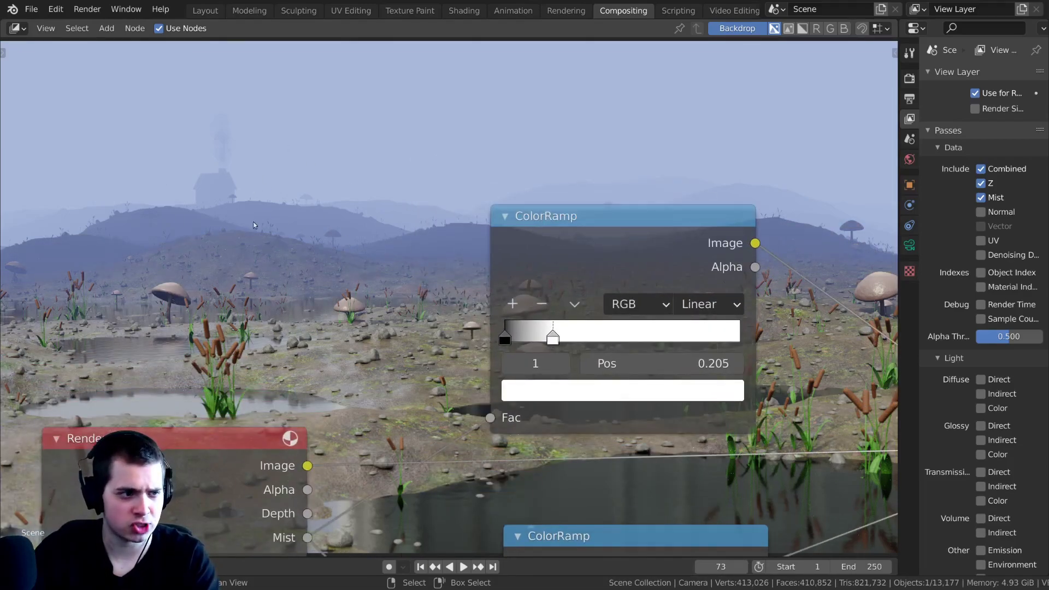
{"action": "middle_click_drag", "start_coordinate": [254, 222], "coordinate": [241, 244]}
{"action": "middle_click_drag", "start_coordinate": [423, 252], "coordinate": [400, 210]}
{"action": "left_click_drag", "start_coordinate": [517, 318], "coordinate": [497, 318]}
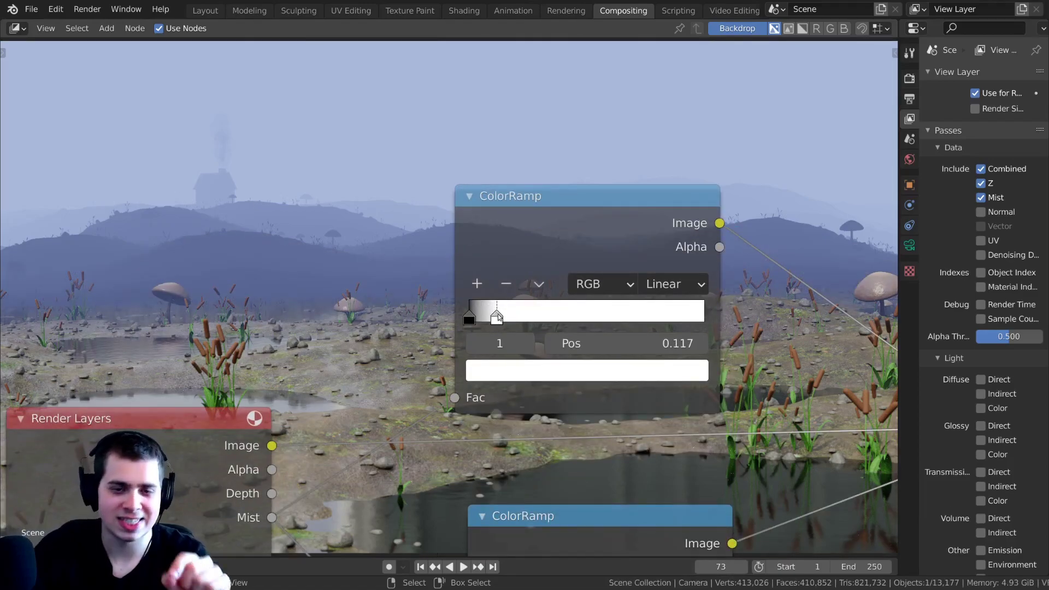
{"action": "left_click_drag", "start_coordinate": [499, 317], "coordinate": [506, 317]}
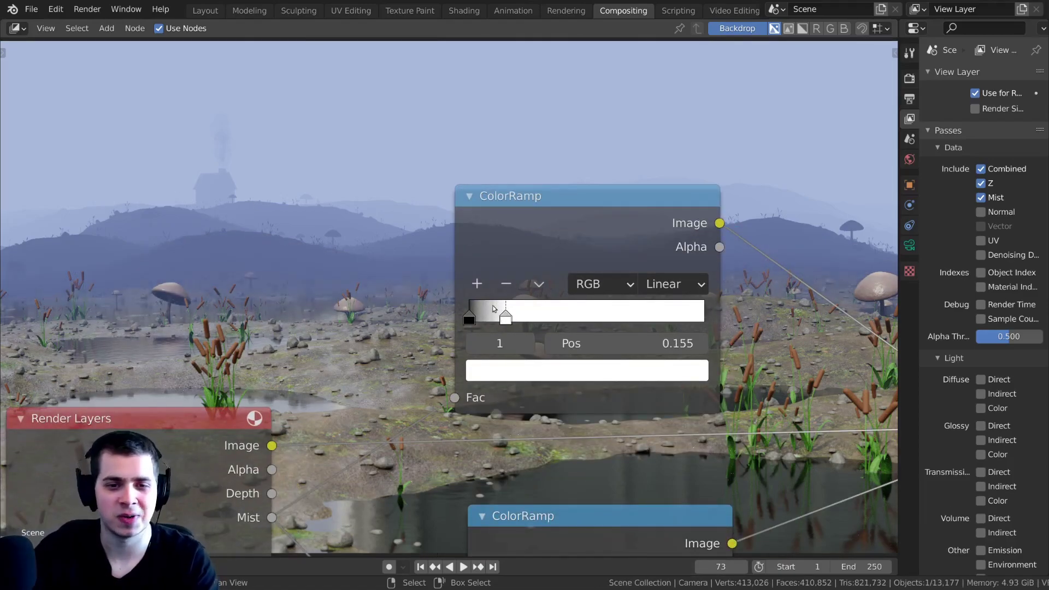
Lighten the factor ColorRamp's black stop at position 0 to a dark gray with a value of about 0.045.
{"action": "middle_click_drag", "start_coordinate": [517, 327], "coordinate": [524, 307]}
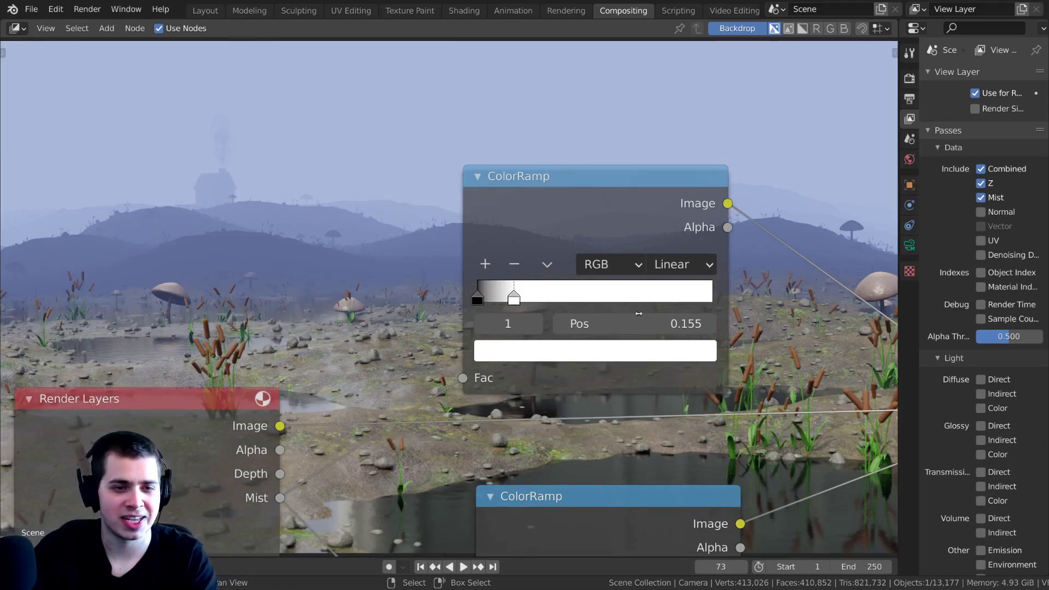
{"action": "left_click", "coordinate": [478, 298]}
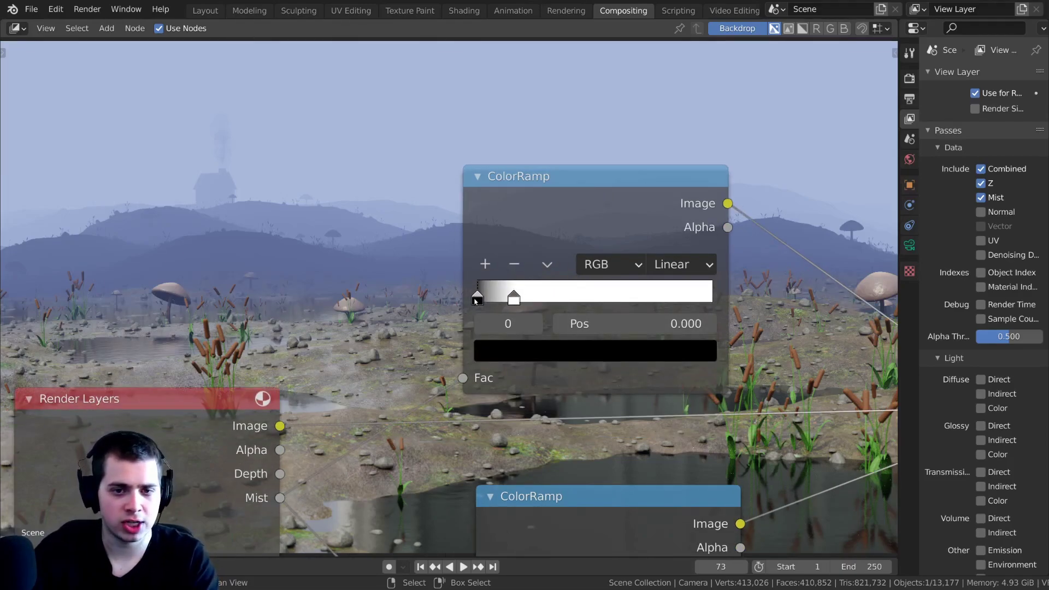
{"action": "left_click", "coordinate": [509, 363]}
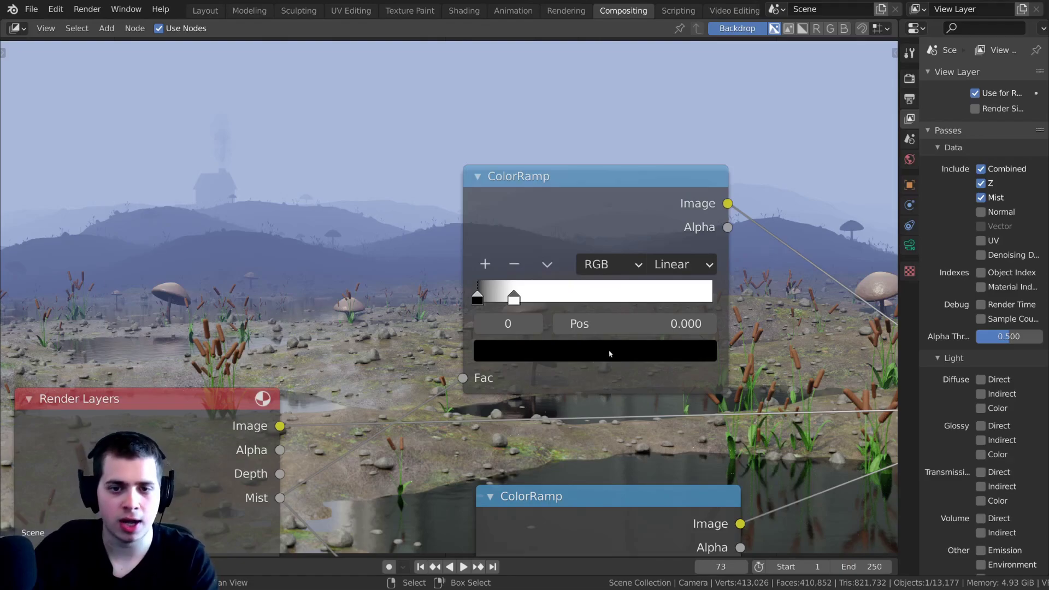
{"action": "left_click", "coordinate": [541, 354]}
{"action": "left_click_drag", "start_coordinate": [664, 195], "coordinate": [664, 164]}
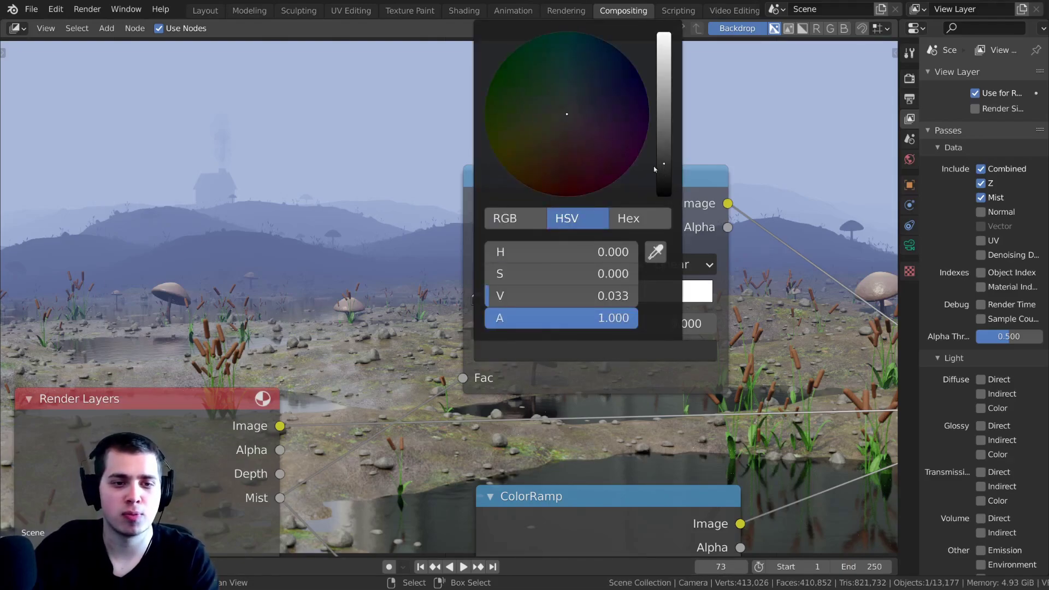
{"action": "middle_click_drag", "start_coordinate": [573, 210], "coordinate": [569, 254]}
{"action": "scroll", "coordinate": [567, 255], "scroll_direction": "down", "scroll_amount": 3}
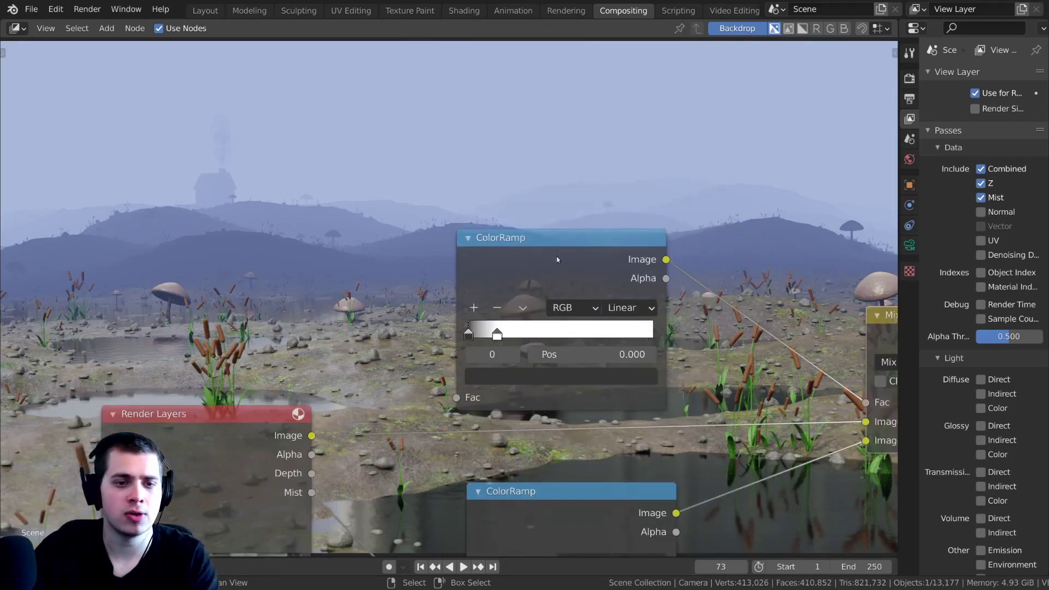
{"action": "left_click_drag", "start_coordinate": [556, 259], "coordinate": [561, 270]}
{"action": "left_click", "coordinate": [605, 392]}
{"action": "left_click_drag", "start_coordinate": [621, 238], "coordinate": [622, 235]}
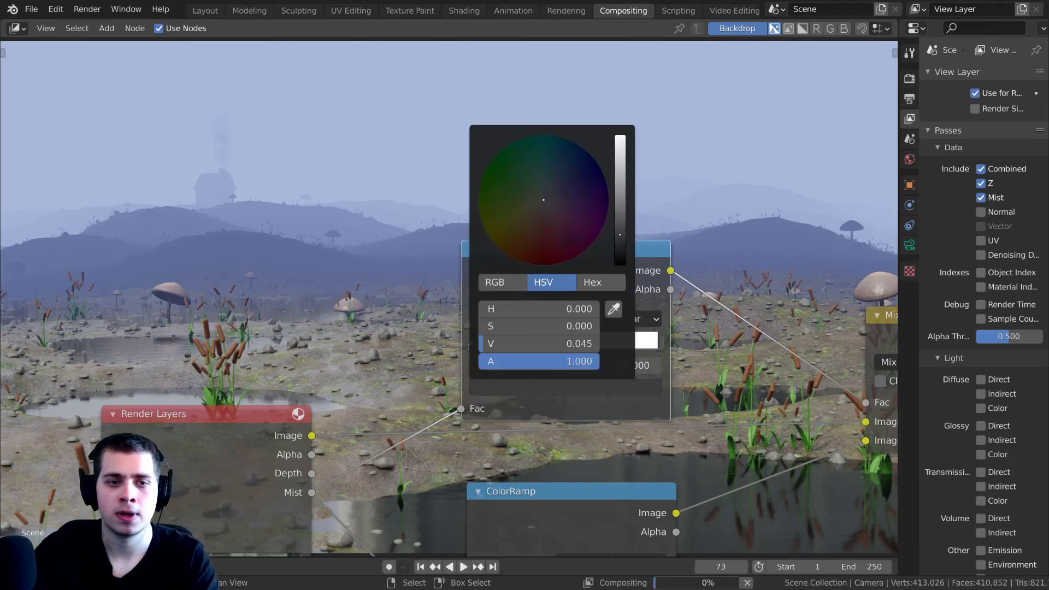
Lighten the factor ColorRamp's dark stop further to a mid gray and move its white stop to position 0.122.
{"action": "left_click_drag", "start_coordinate": [634, 98], "coordinate": [636, 37]}
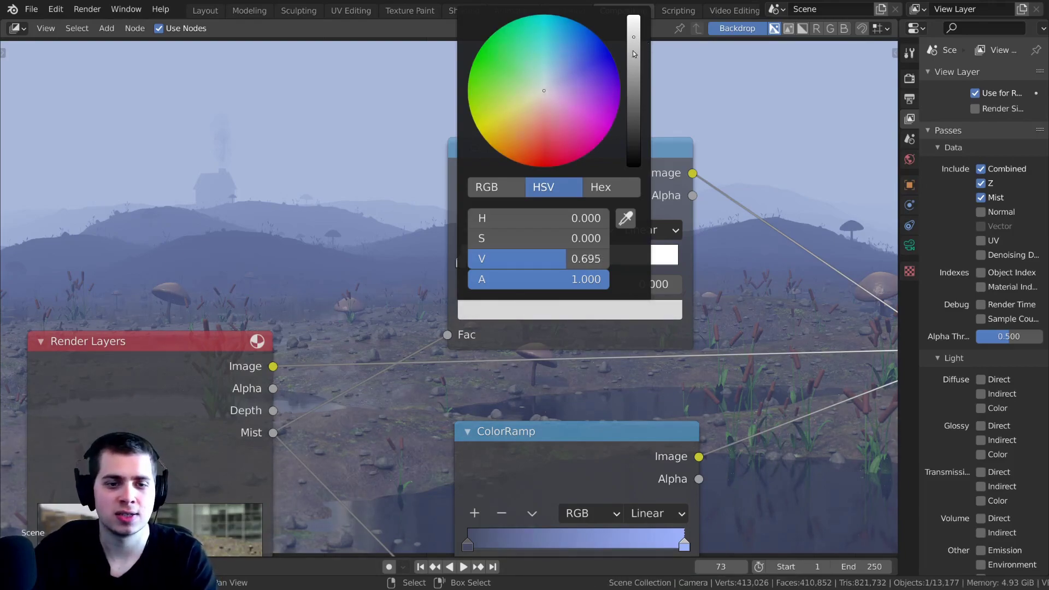
{"action": "scroll", "coordinate": [679, 245], "scroll_direction": "down", "scroll_amount": 5}
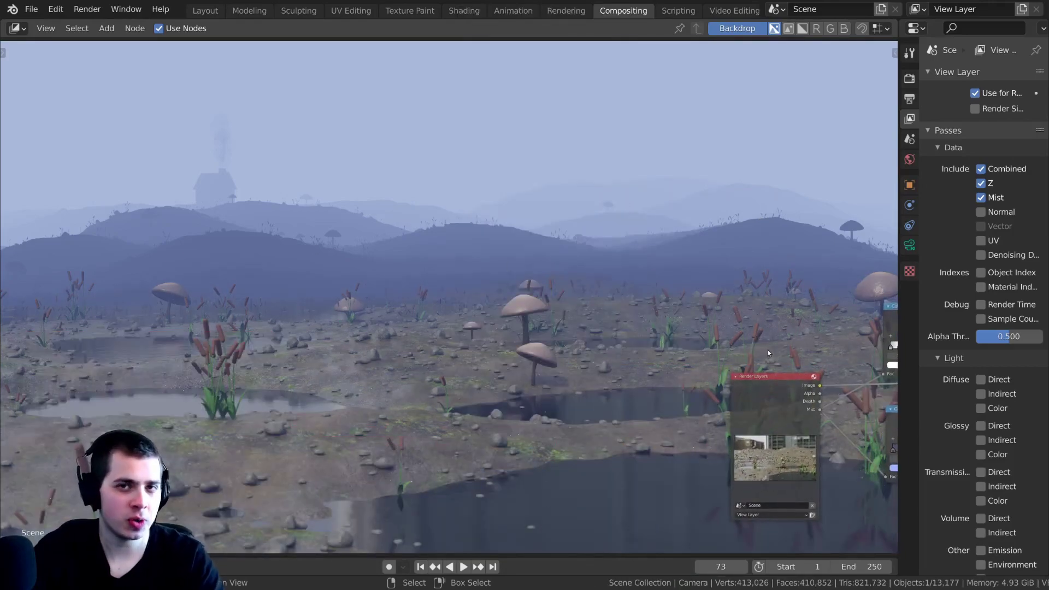
{"action": "key", "text": "Home"}
{"action": "scroll", "coordinate": [635, 343], "scroll_direction": "up", "scroll_amount": 4}
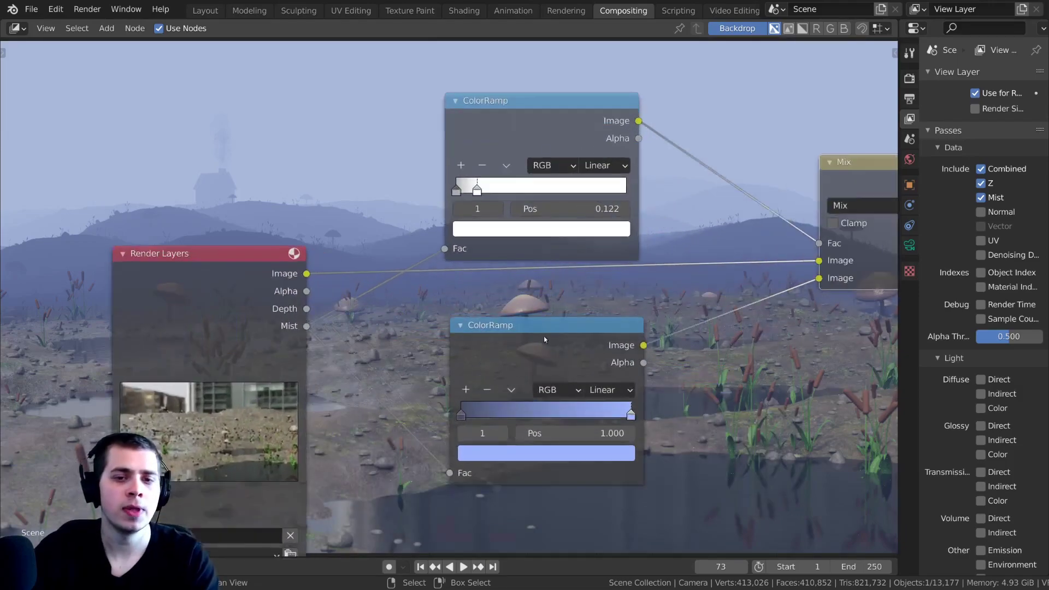
Align the two ColorRamp nodes one above the other between the Render Layers and Mix nodes.
{"action": "middle_click_drag", "start_coordinate": [580, 109], "coordinate": [611, 175]}
{"action": "middle_click_drag", "start_coordinate": [329, 233], "coordinate": [334, 276]}
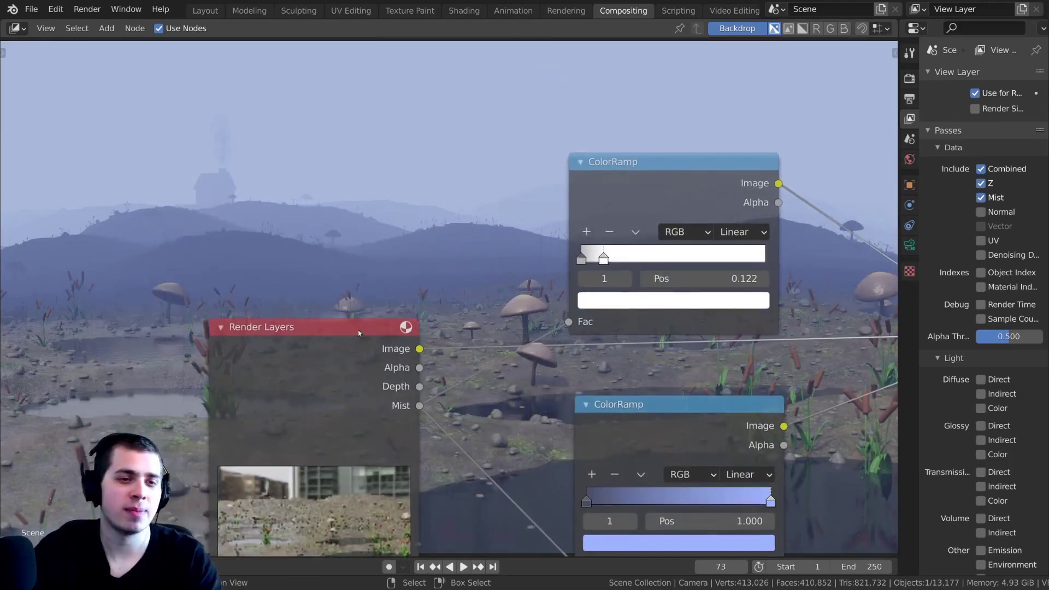
{"action": "middle_click_drag", "start_coordinate": [435, 332], "coordinate": [365, 199]}
{"action": "scroll", "coordinate": [516, 302], "scroll_direction": "up", "scroll_amount": 3}
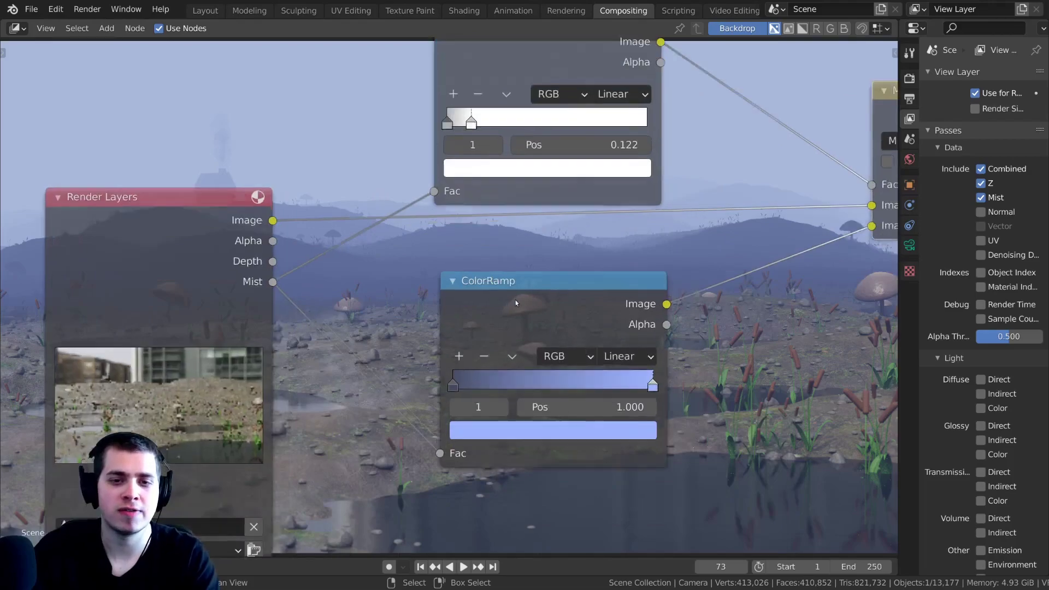
{"action": "middle_click_drag", "start_coordinate": [663, 303], "coordinate": [607, 280]}
{"action": "scroll", "coordinate": [525, 298], "scroll_direction": "up", "scroll_amount": 4}
{"action": "middle_click_drag", "start_coordinate": [559, 238], "coordinate": [551, 231]}
{"action": "left_click_drag", "start_coordinate": [550, 231], "coordinate": [535, 223]}
{"action": "scroll", "coordinate": [532, 220], "scroll_direction": "down", "scroll_amount": 5}
{"action": "middle_click_drag", "start_coordinate": [484, 64], "coordinate": [440, 180]}
{"action": "left_click_drag", "start_coordinate": [451, 92], "coordinate": [446, 105]}
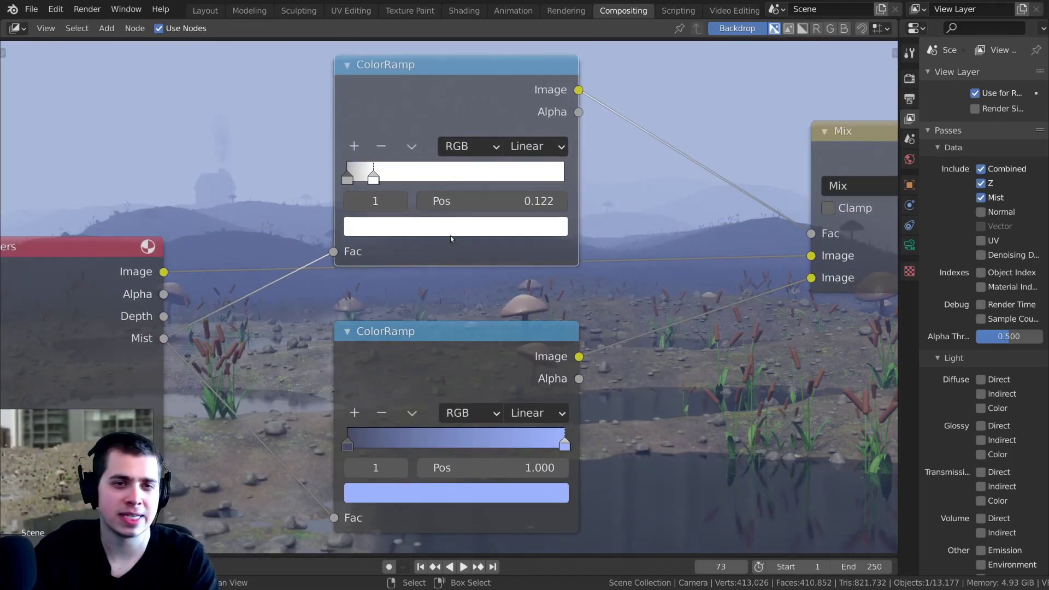
{"action": "left_click_drag", "start_coordinate": [432, 332], "coordinate": [429, 334]}
Add a stop to the blue ColorRamp and place it at position 0.865, near the light end.
{"action": "left_click_drag", "start_coordinate": [464, 246], "coordinate": [436, 132]}
{"action": "scroll", "coordinate": [345, 351], "scroll_direction": "up", "scroll_amount": 2}
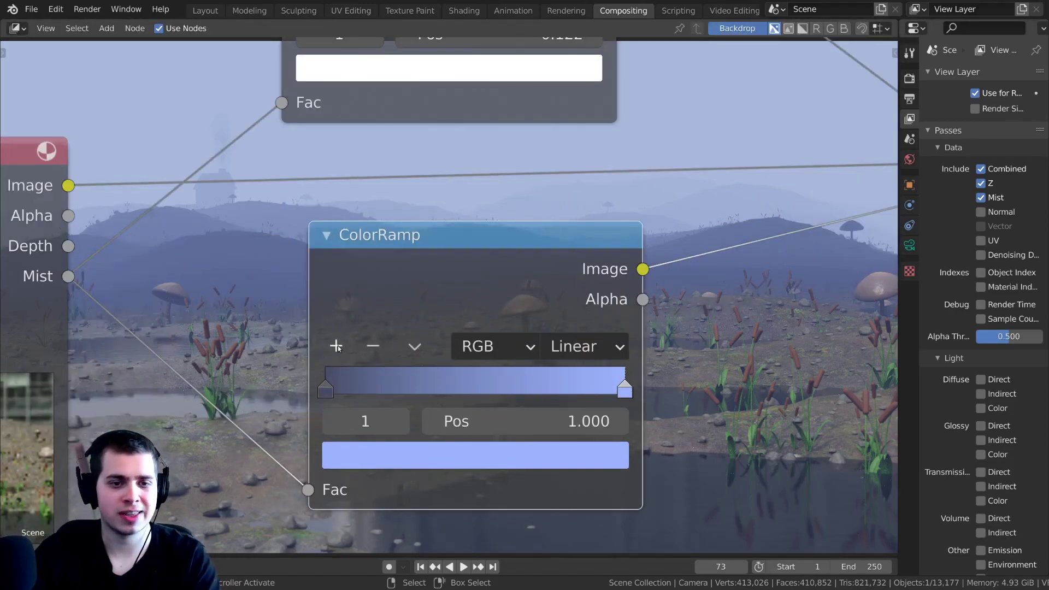
{"action": "left_click", "coordinate": [336, 346]}
{"action": "left_click_drag", "start_coordinate": [497, 391], "coordinate": [588, 385]}
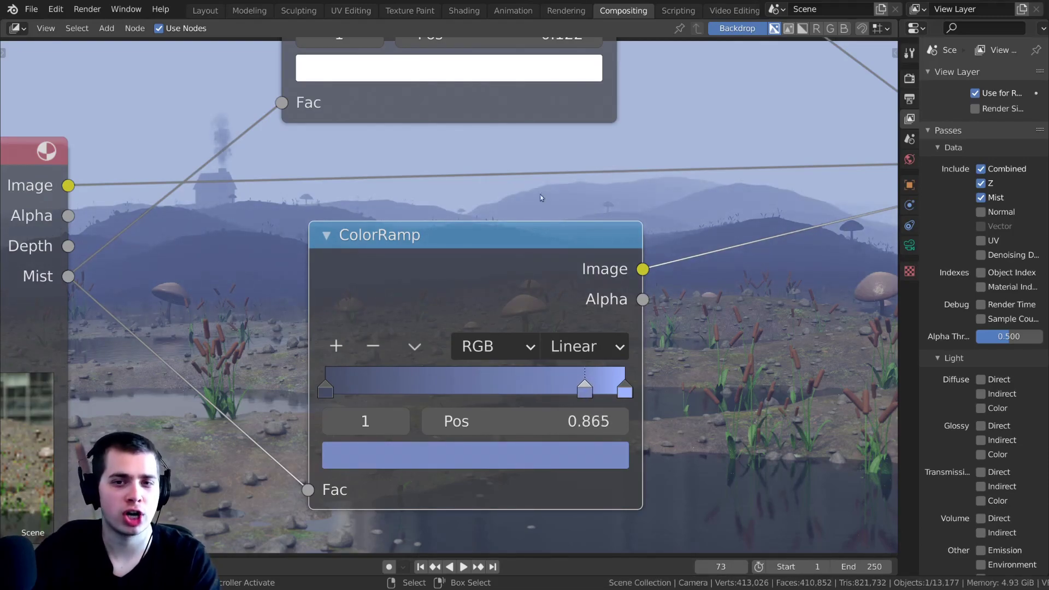
Shift the color of the blue ColorRamp's 0.865 stop from violet-blue to a slightly more cyan blue.
{"action": "left_click_drag", "start_coordinate": [563, 234], "coordinate": [567, 249]}
{"action": "middle_click_drag", "start_coordinate": [567, 249], "coordinate": [603, 279]}
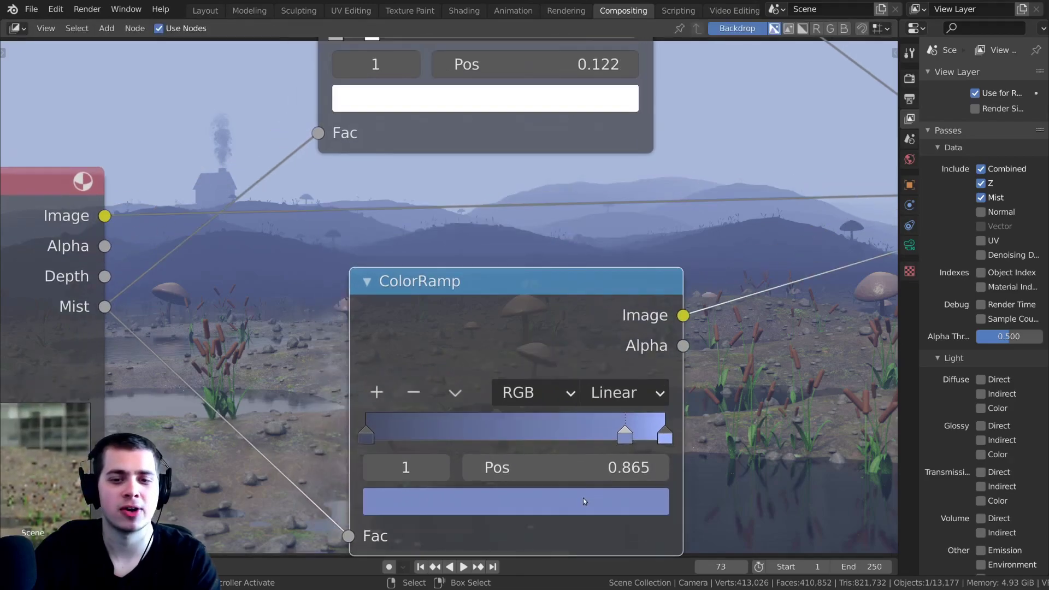
{"action": "left_click", "coordinate": [583, 499]}
{"action": "mouse_move", "coordinate": [515, 164]}
{"action": "left_mouse_down"}
{"action": "mouse_move", "coordinate": [523, 154]}
{"action": "mouse_move", "coordinate": [509, 166]}
{"action": "left_mouse_up"}
{"action": "mouse_move", "coordinate": [599, 214]}
{"action": "middle_mouse_down"}
{"action": "mouse_move", "coordinate": [600, 228]}
{"action": "mouse_move", "coordinate": [609, 217]}
{"action": "middle_mouse_up"}
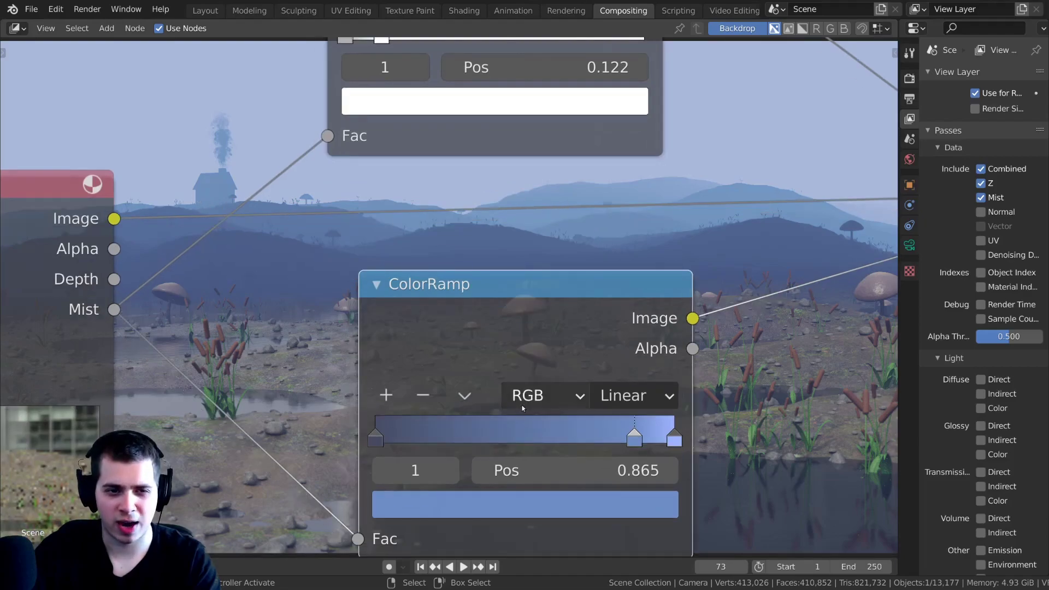
Move the blue ColorRamp's second-to-last stop to position 0.883 and make its blue lighter.
{"action": "left_click", "coordinate": [673, 440]}
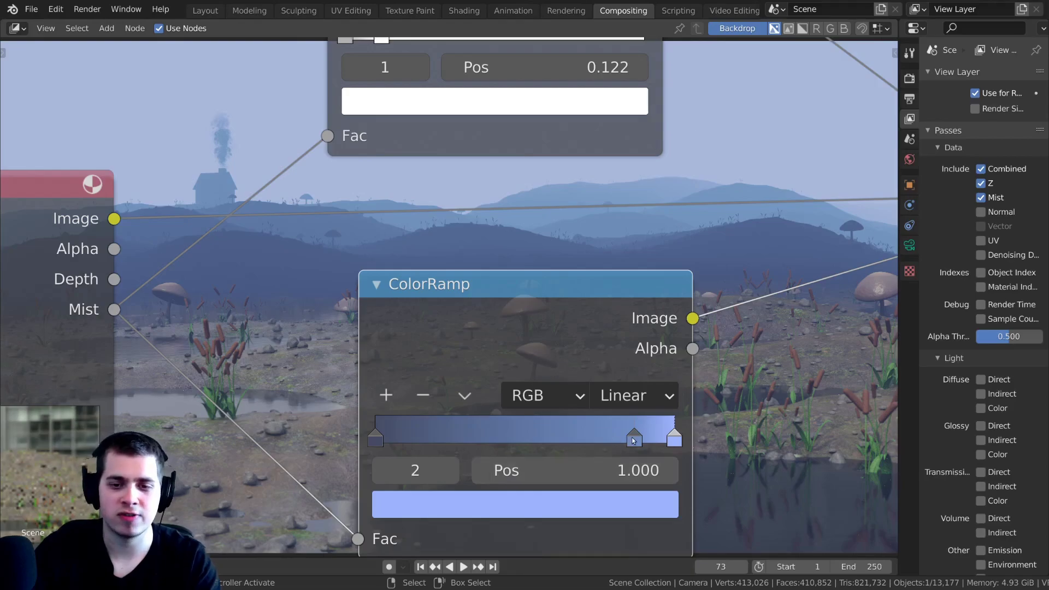
{"action": "left_click_drag", "start_coordinate": [634, 440], "coordinate": [639, 441]}
{"action": "left_click", "coordinate": [613, 509]}
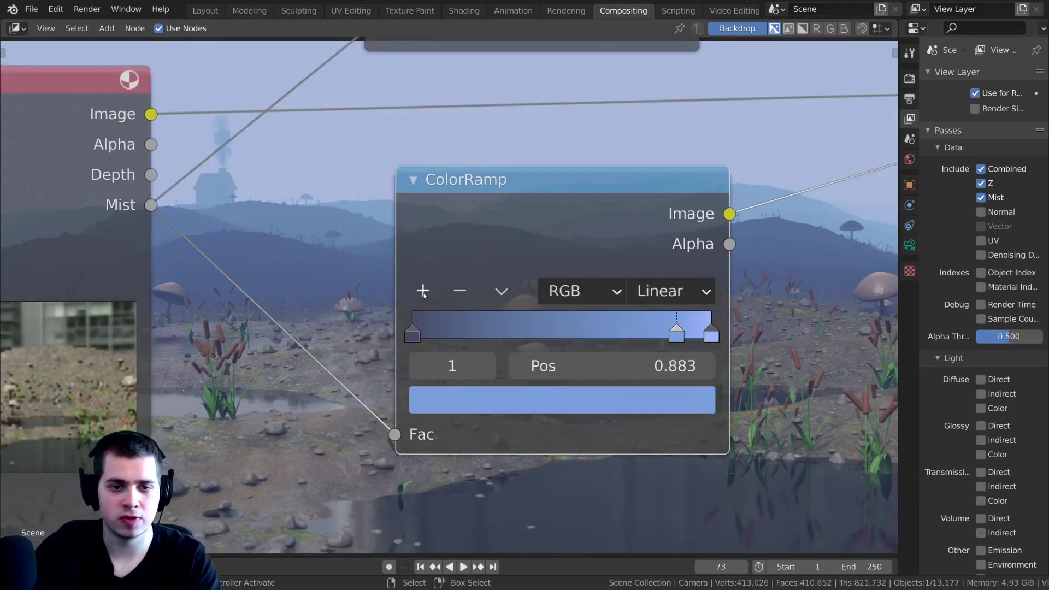
Add another stop to the blue ColorRamp and move it close to the dark end, at position 0.032.
{"action": "left_click", "coordinate": [423, 291]}
{"action": "left_click_drag", "start_coordinate": [538, 331], "coordinate": [455, 328]}
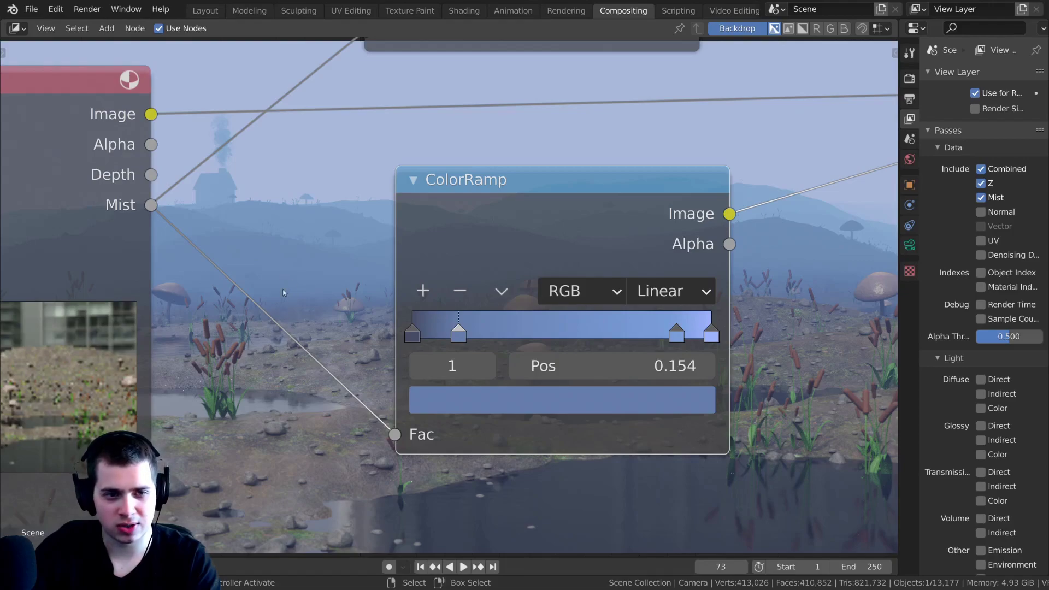
{"action": "left_click_drag", "start_coordinate": [463, 334], "coordinate": [424, 325]}
{"action": "left_click", "coordinate": [413, 333]}
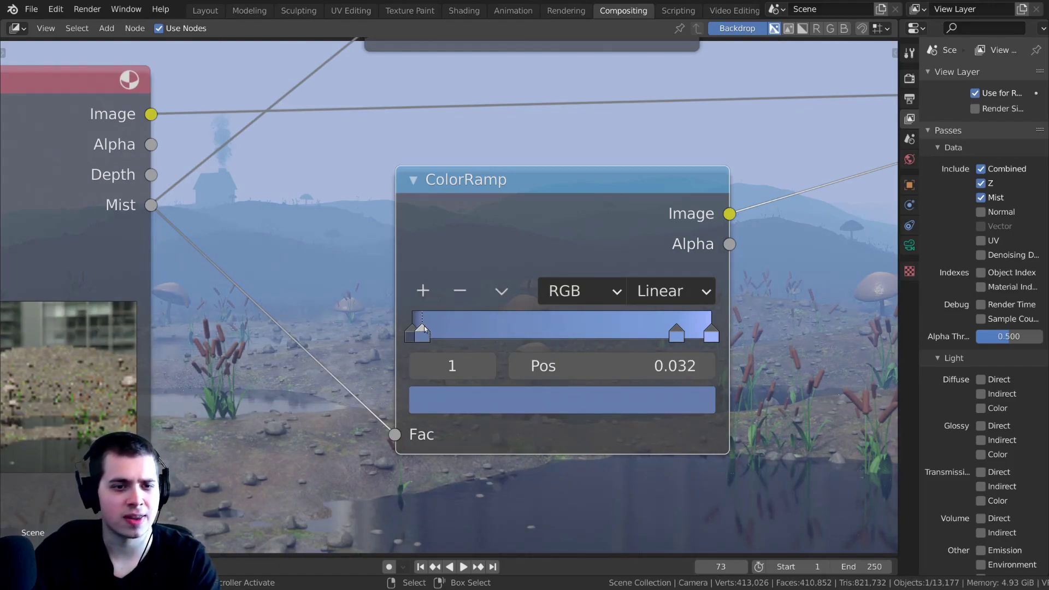
Set the color of the blue ColorRamp's 0.032 stop to hue 0.636, saturation 0.733 and value 0.424.
{"action": "left_click", "coordinate": [479, 400]}
{"action": "scroll", "coordinate": [492, 361], "scroll_direction": "down", "scroll_amount": 2}
{"action": "middle_click_drag", "start_coordinate": [525, 366], "coordinate": [470, 437]}
{"action": "left_click", "coordinate": [510, 474]}
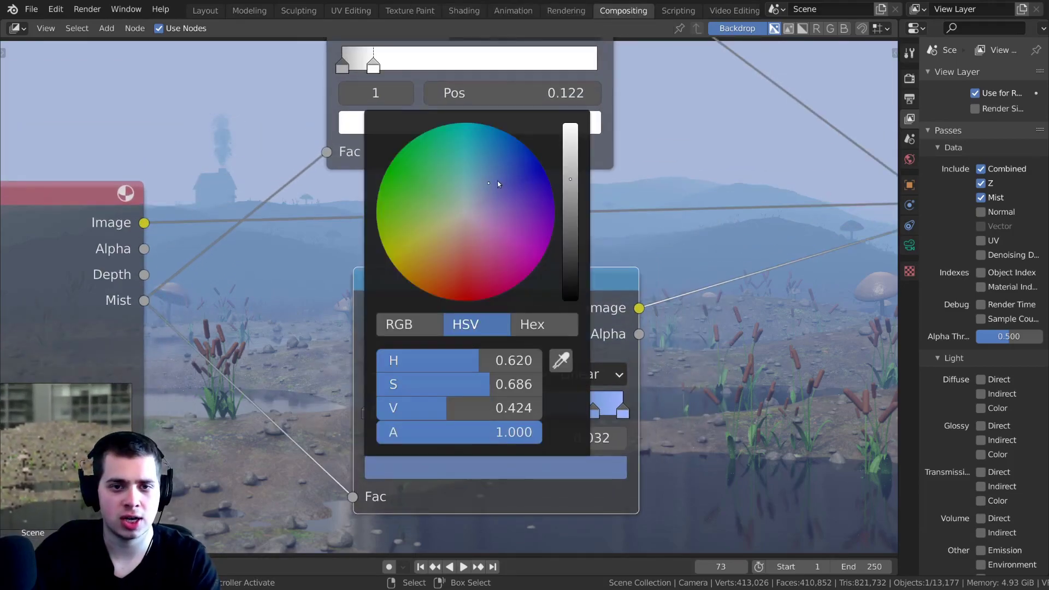
{"action": "left_click_drag", "start_coordinate": [498, 184], "coordinate": [494, 183]}
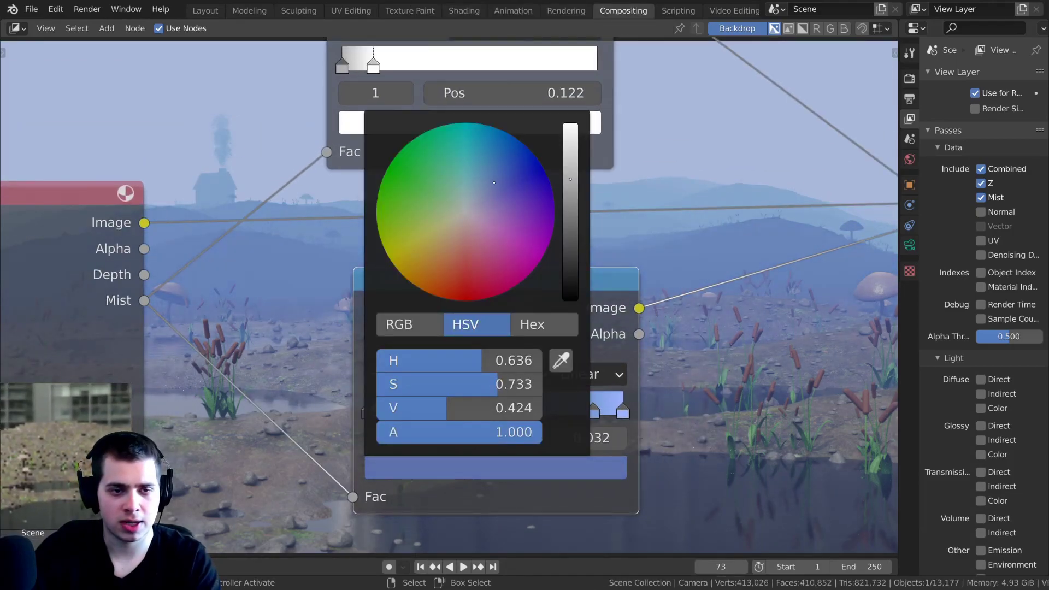
Add a stop at position 0.014 near the blue ColorRamp's dark end and shift the neighboring 0.032 stop toward the light end.
{"action": "middle_click_drag", "start_coordinate": [417, 376], "coordinate": [420, 351]}
{"action": "scroll", "coordinate": [420, 351], "scroll_direction": "up", "scroll_amount": 3}
{"action": "left_click", "coordinate": [371, 351]}
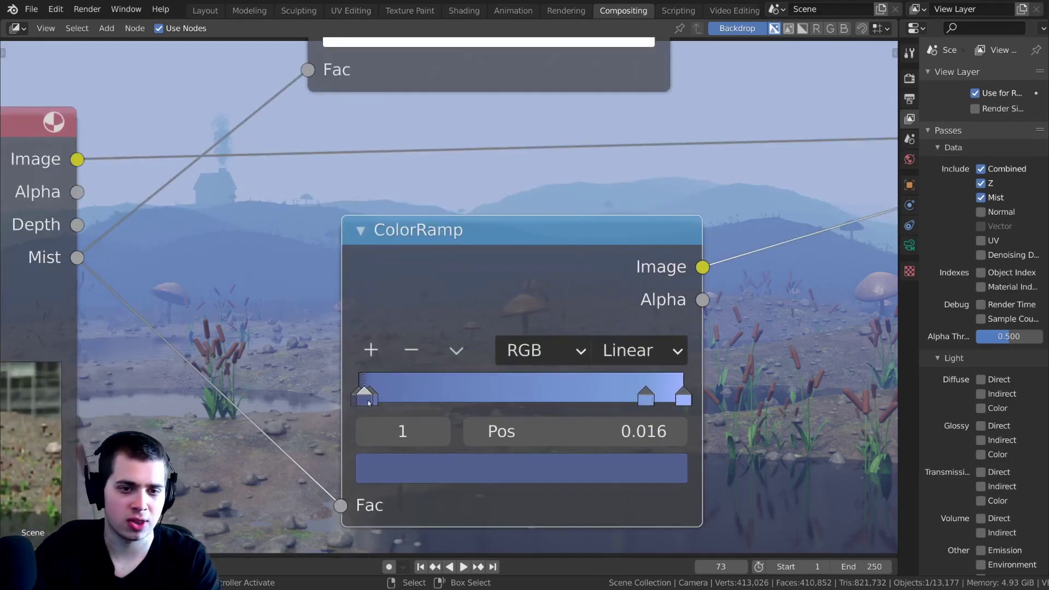
{"action": "left_click_drag", "start_coordinate": [374, 398], "coordinate": [418, 368]}
{"action": "scroll", "coordinate": [391, 394], "scroll_direction": "up", "scroll_amount": 1}
{"action": "left_click", "coordinate": [422, 366]}
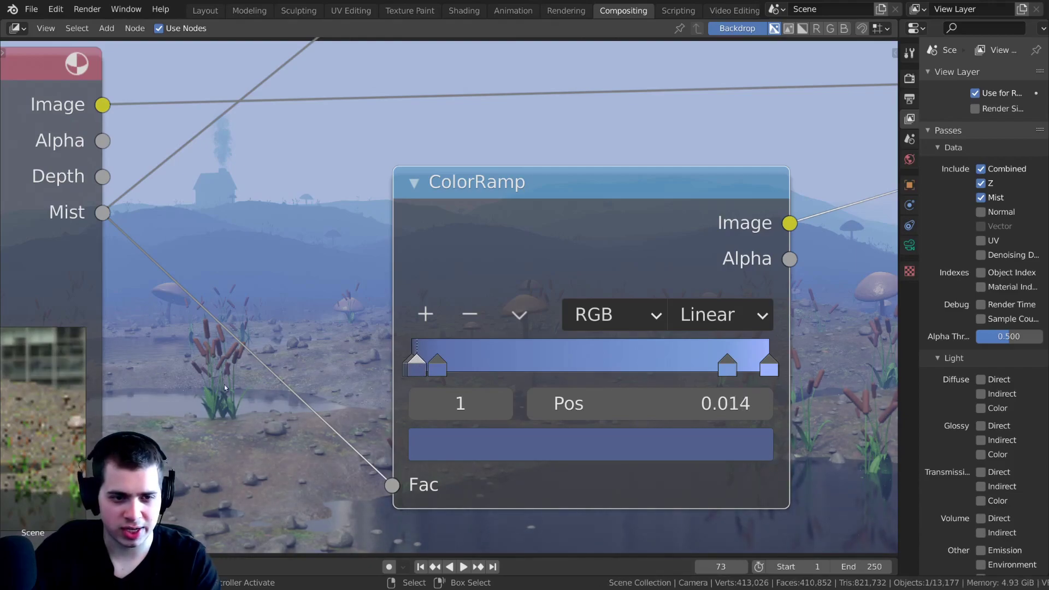
Nudge the blue ColorRamp node and recolor its end stop at position 1.000 to a more cyan light blue.
{"action": "middle_click_drag", "start_coordinate": [462, 361], "coordinate": [438, 352]}
{"action": "left_click_drag", "start_coordinate": [445, 203], "coordinate": [430, 196]}
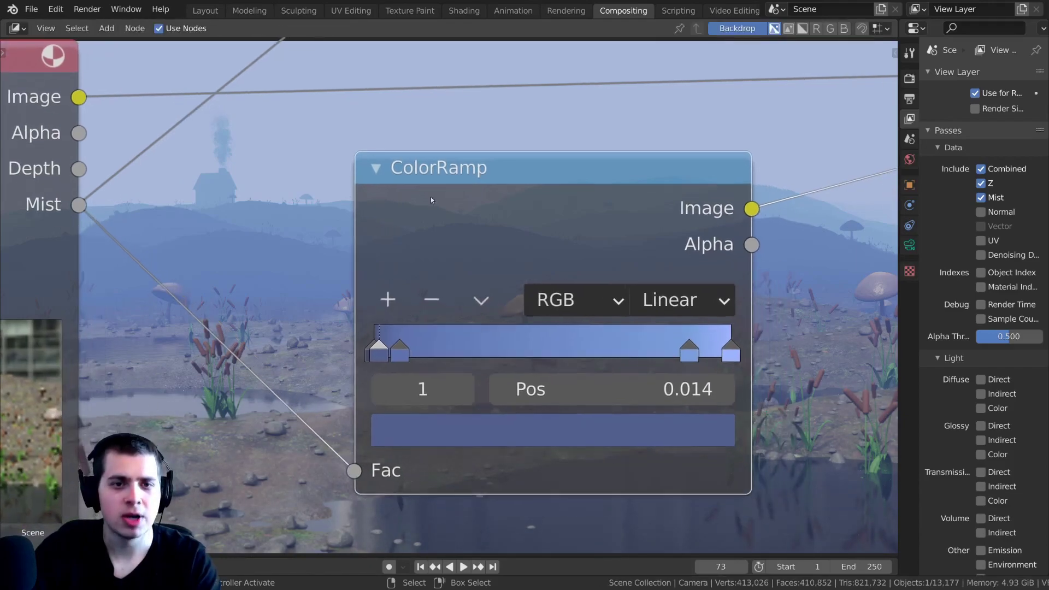
{"action": "middle_click_drag", "start_coordinate": [431, 197], "coordinate": [406, 132]}
{"action": "left_click_drag", "start_coordinate": [431, 166], "coordinate": [418, 167]}
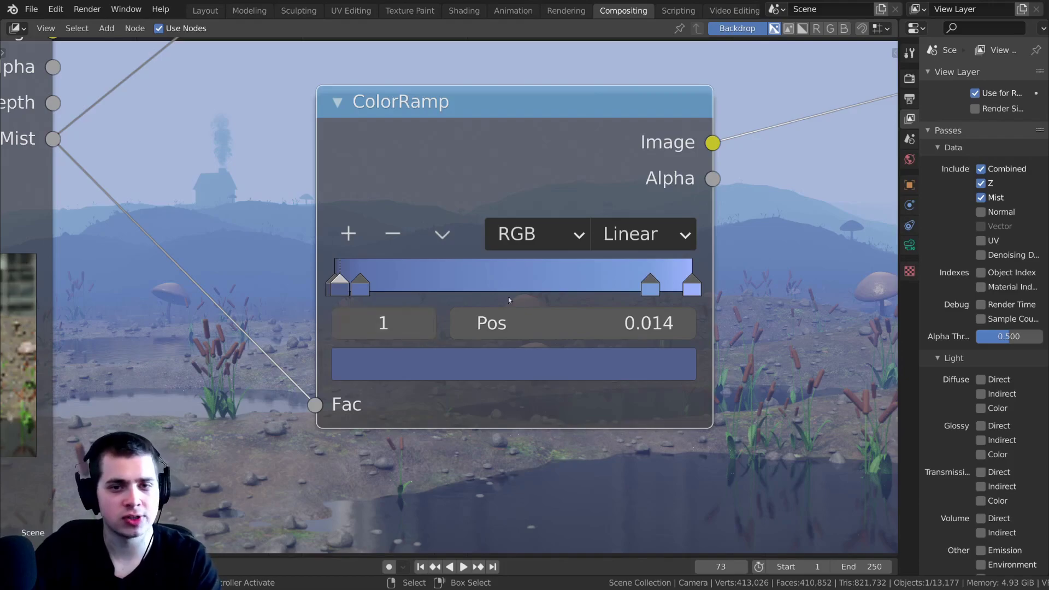
{"action": "middle_click_drag", "start_coordinate": [742, 294], "coordinate": [723, 424]}
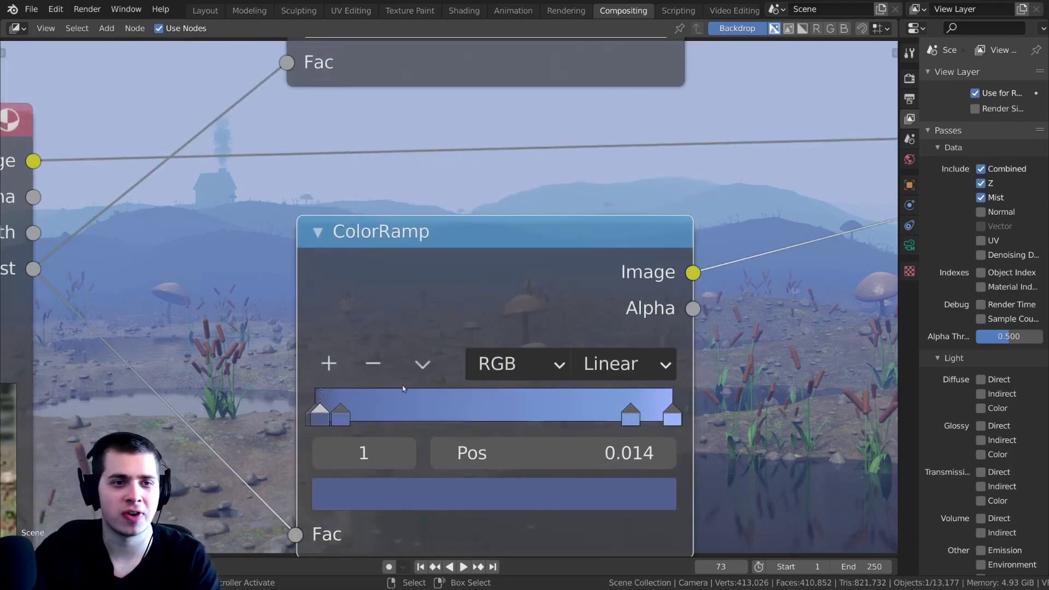
{"action": "left_click", "coordinate": [672, 412]}
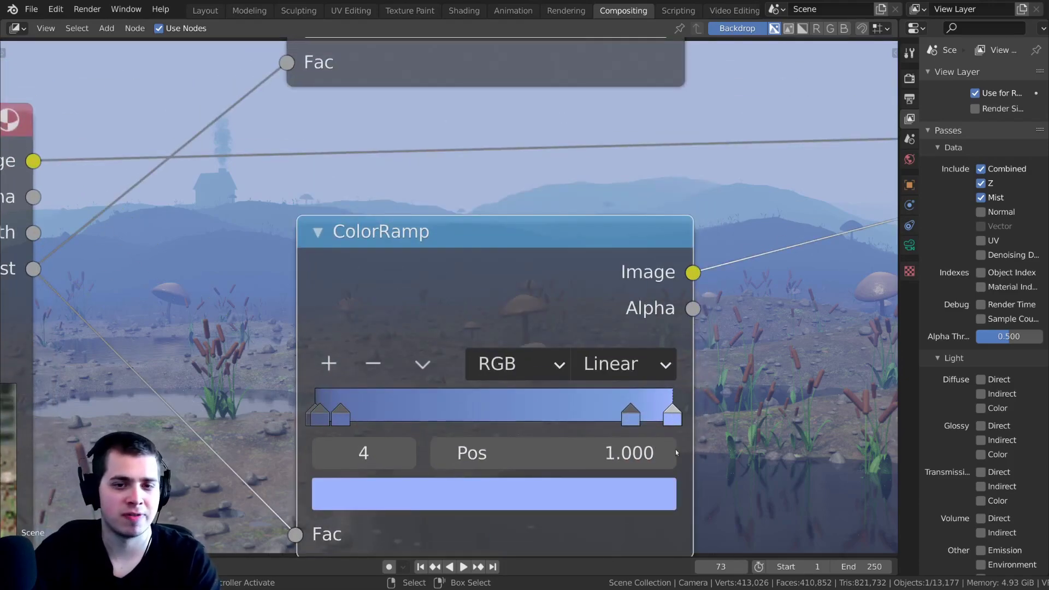
{"action": "scroll", "coordinate": [472, 408], "scroll_direction": "down", "scroll_amount": 1}
{"action": "left_click", "coordinate": [511, 465]}
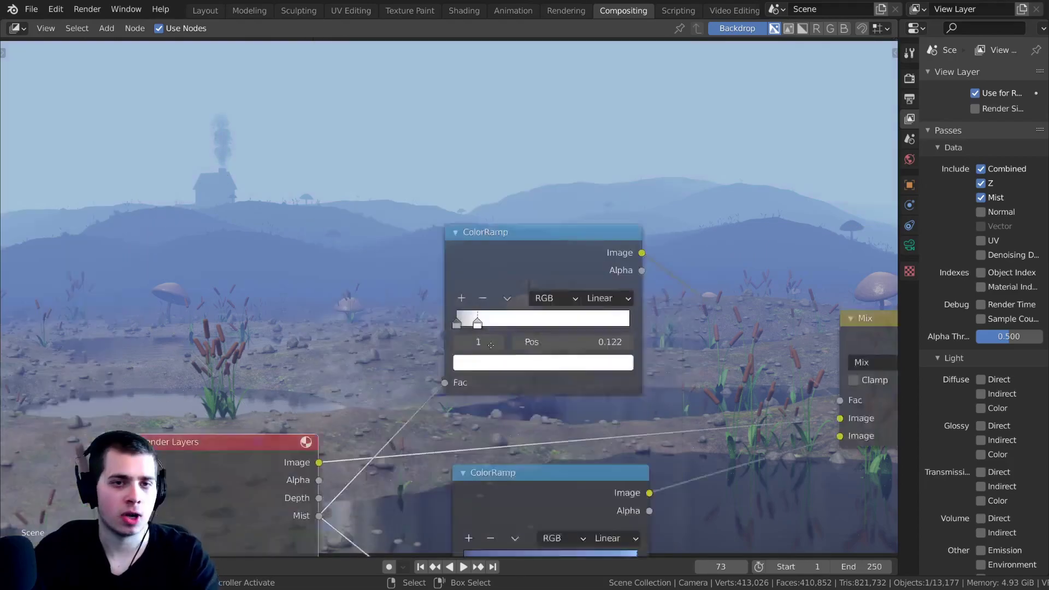
Reposition the factor ColorRamp node slightly and move its white stop to position 0.117.
{"action": "left_click_drag", "start_coordinate": [495, 223], "coordinate": [531, 231]}
{"action": "scroll", "coordinate": [501, 247], "scroll_direction": "down", "scroll_amount": 1}
{"action": "middle_click_drag", "start_coordinate": [501, 247], "coordinate": [513, 221]}
{"action": "mouse_move", "coordinate": [529, 206]}
{"action": "left_mouse_down"}
{"action": "mouse_move", "coordinate": [523, 225]}
{"action": "mouse_move", "coordinate": [522, 217]}
{"action": "left_mouse_up"}
{"action": "scroll", "coordinate": [464, 221], "scroll_direction": "up", "scroll_amount": 3}
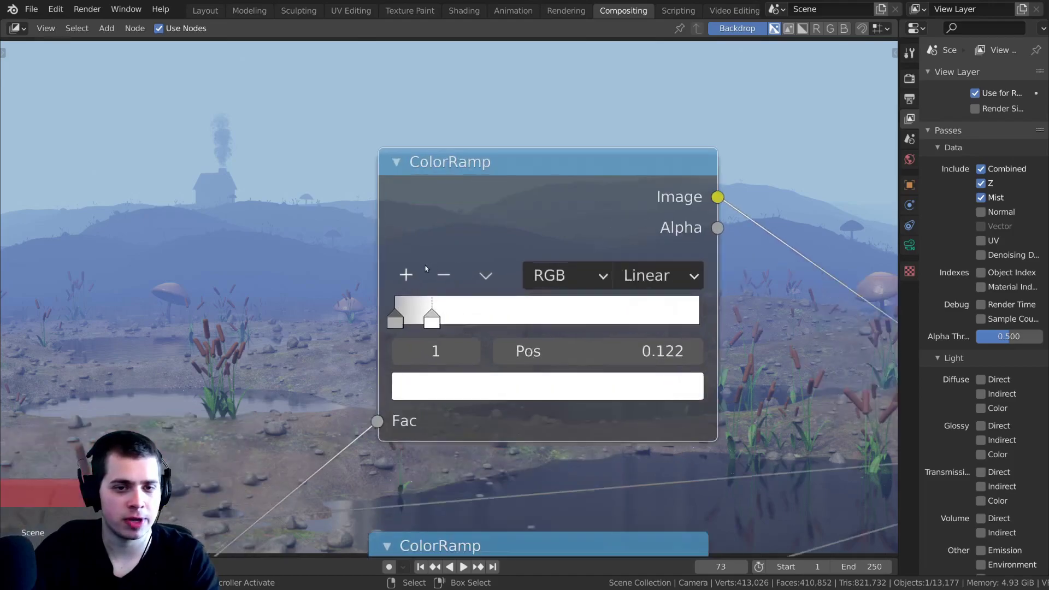
{"action": "mouse_move", "coordinate": [445, 288]}
{"action": "left_mouse_down"}
{"action": "mouse_move", "coordinate": [513, 295]}
{"action": "mouse_move", "coordinate": [411, 293]}
{"action": "mouse_move", "coordinate": [405, 281]}
{"action": "mouse_move", "coordinate": [449, 286]}
{"action": "left_mouse_up"}
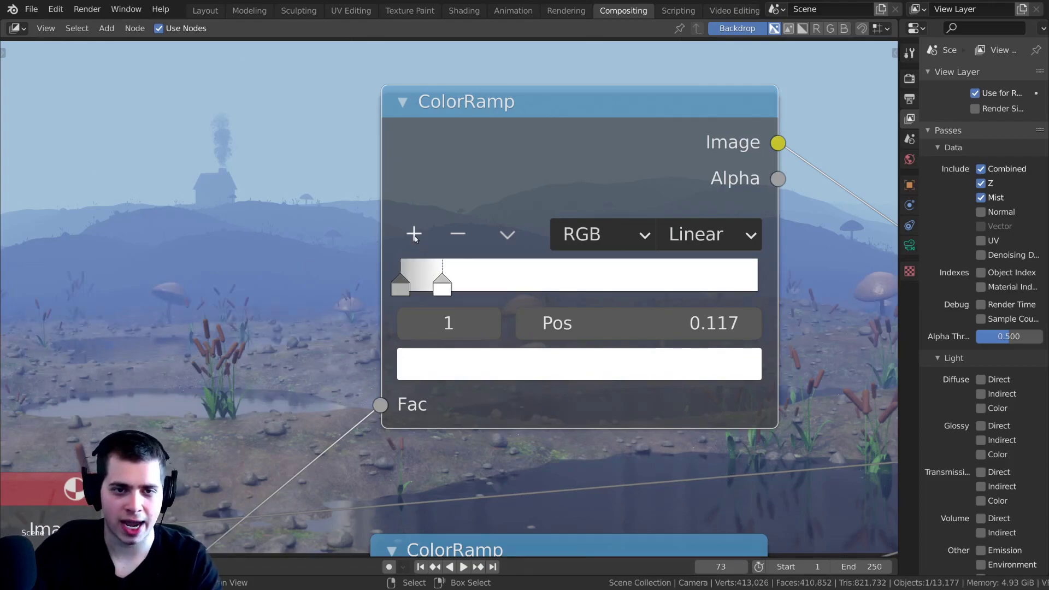
Add a stop to the factor ColorRamp and place it at position 0.012, next to the gray stop.
{"action": "left_click", "coordinate": [414, 239]}
{"action": "middle_click_drag", "start_coordinate": [435, 286], "coordinate": [458, 290]}
{"action": "left_click_drag", "start_coordinate": [446, 285], "coordinate": [426, 287]}
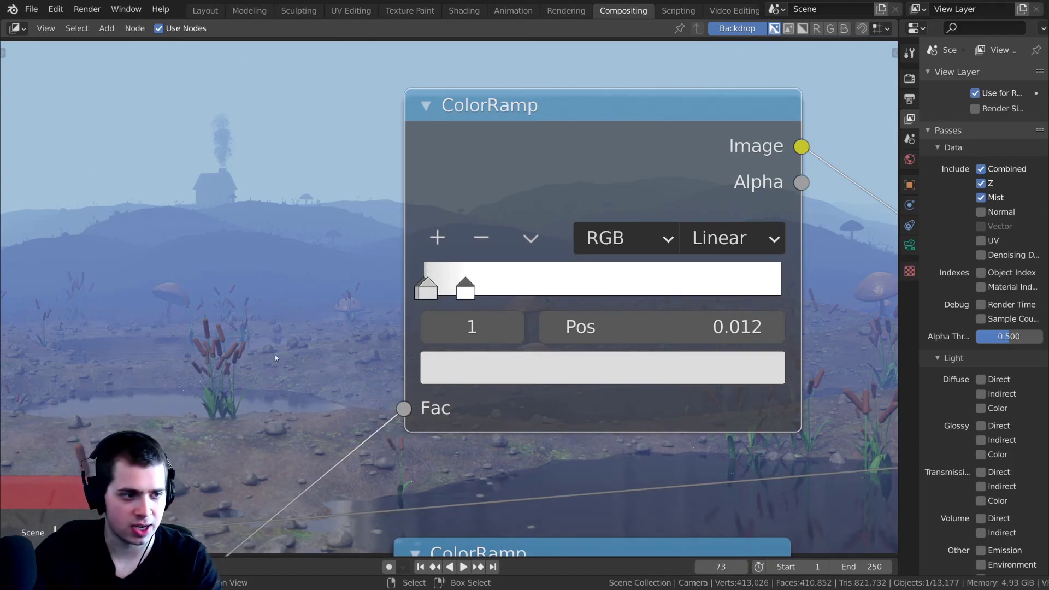
Set the brightness value of the factor ColorRamp's 0.012 stop to 0.705.
{"action": "left_click", "coordinate": [460, 367]}
{"action": "scroll", "coordinate": [549, 358], "scroll_direction": "down", "scroll_amount": 3}
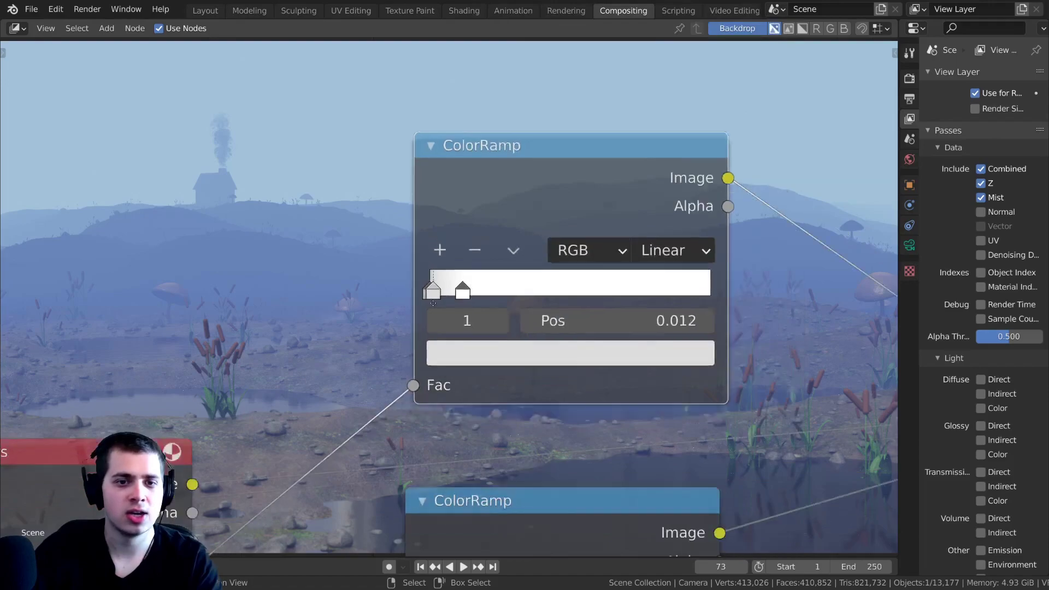
{"action": "middle_click_drag", "start_coordinate": [549, 357], "coordinate": [520, 473]}
{"action": "left_click", "coordinate": [562, 468]}
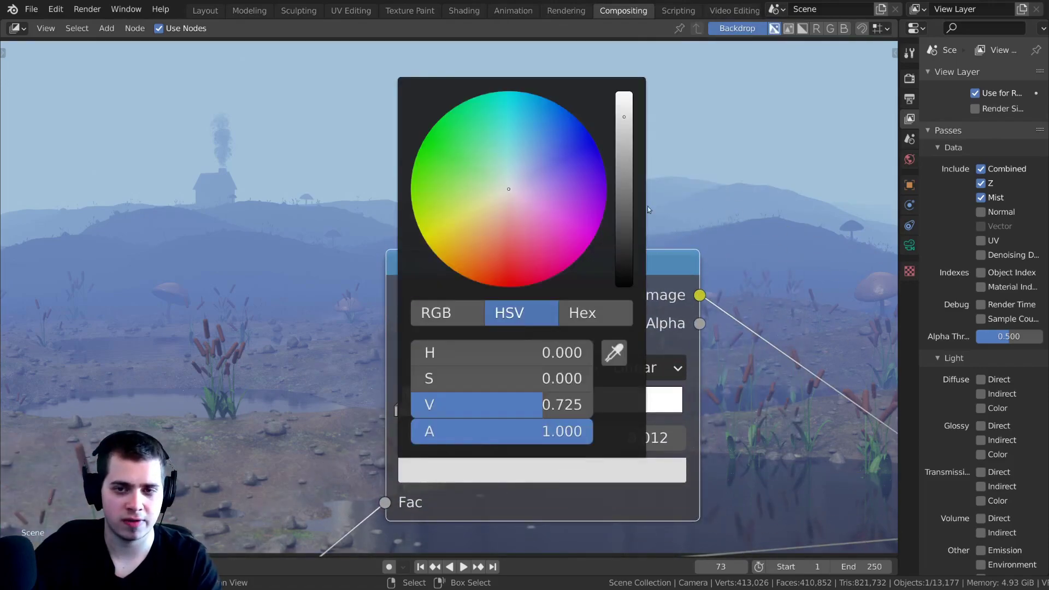
{"action": "mouse_move", "coordinate": [542, 404]}
{"action": "left_mouse_down"}
{"action": "mouse_move", "coordinate": [512, 405]}
{"action": "mouse_move", "coordinate": [559, 404]}
{"action": "mouse_move", "coordinate": [539, 404]}
{"action": "left_mouse_up"}
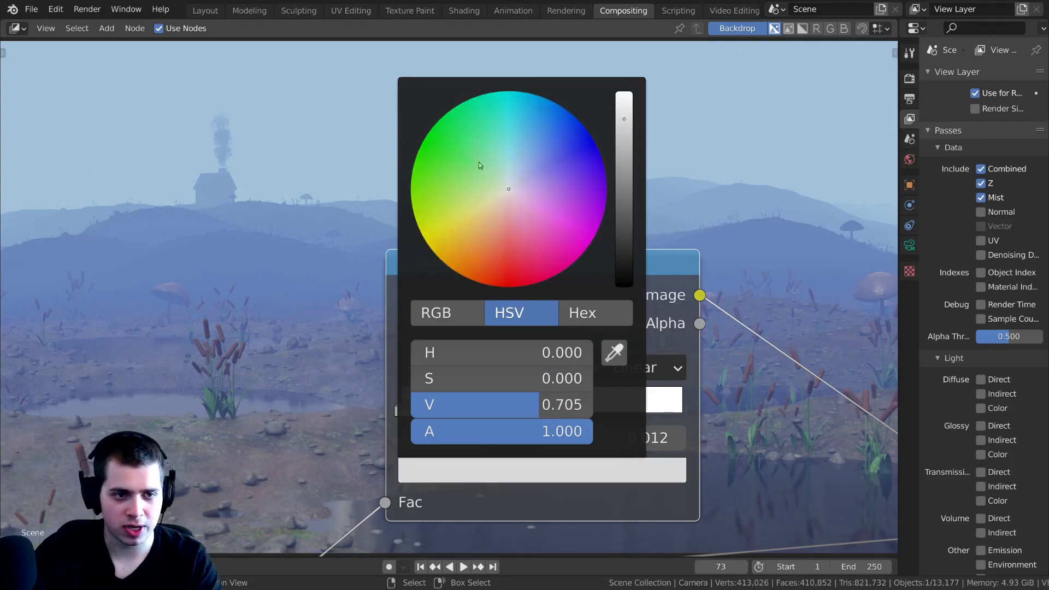
Place the factor ColorRamp's light gray stop at position 0.056, and spread both ColorRamps and the Render Layers node apart to free up space.
{"action": "scroll", "coordinate": [488, 377], "scroll_direction": "up", "scroll_amount": 2}
{"action": "left_click", "coordinate": [491, 354]}
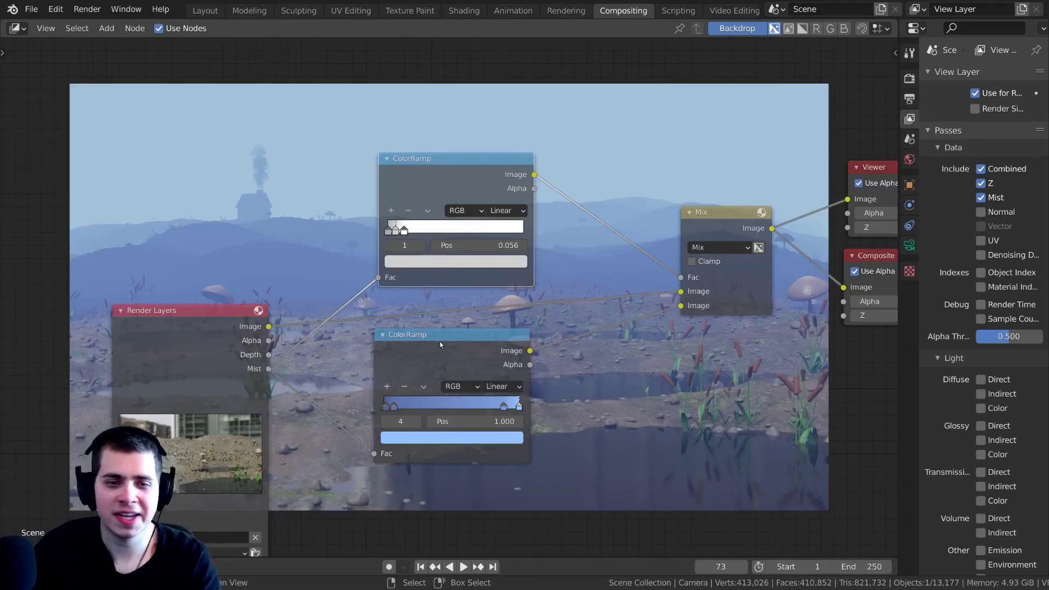
{"action": "left_click_drag", "start_coordinate": [441, 342], "coordinate": [444, 374]}
{"action": "left_click_drag", "start_coordinate": [438, 184], "coordinate": [439, 109]}
{"action": "left_click_drag", "start_coordinate": [218, 348], "coordinate": [175, 352]}
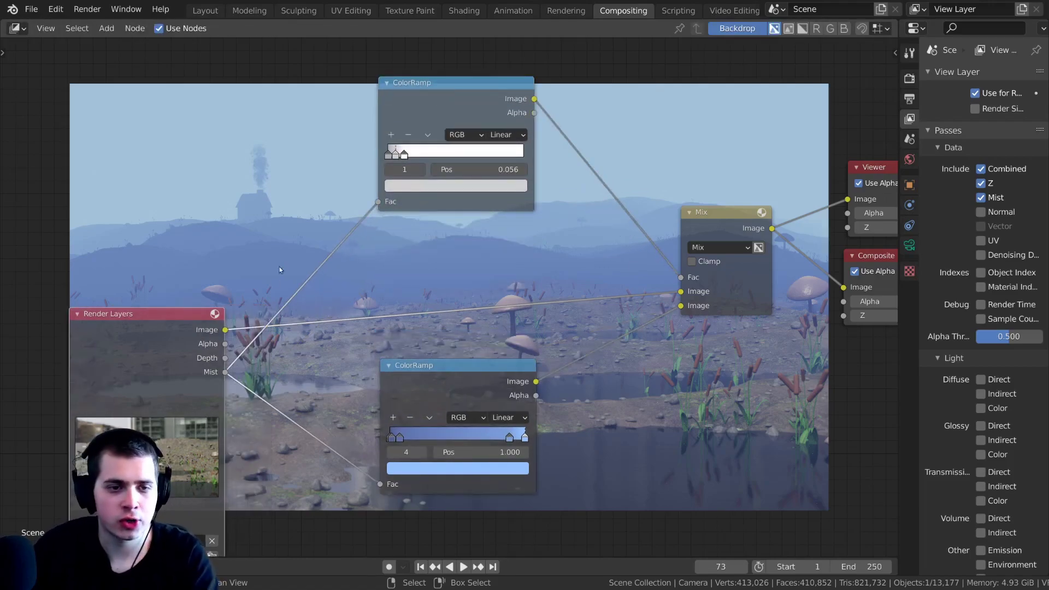
Add a Denoise node and insert it on the image link between the Render Layers and Mix nodes.
{"action": "key", "text": "shift+a"}
{"action": "left_click", "coordinate": [282, 262]}
{"action": "type", "text": "de"}
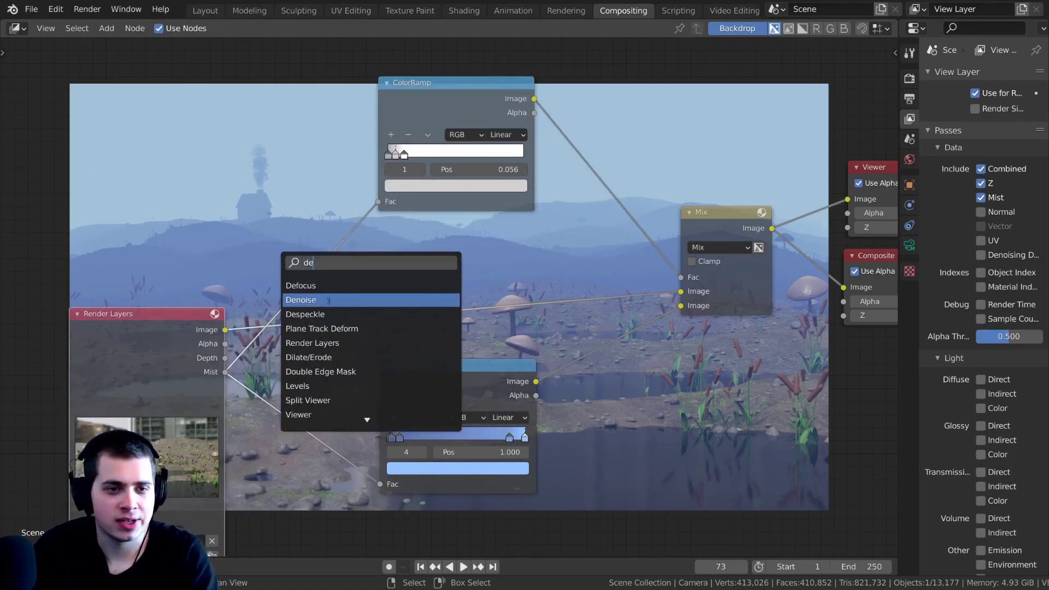
{"action": "left_click", "coordinate": [355, 300]}
{"action": "left_click", "coordinate": [356, 301]}
Add a Color Balance node and insert it on the link between the Denoise and Mix nodes.
{"action": "key", "text": "shift+a"}
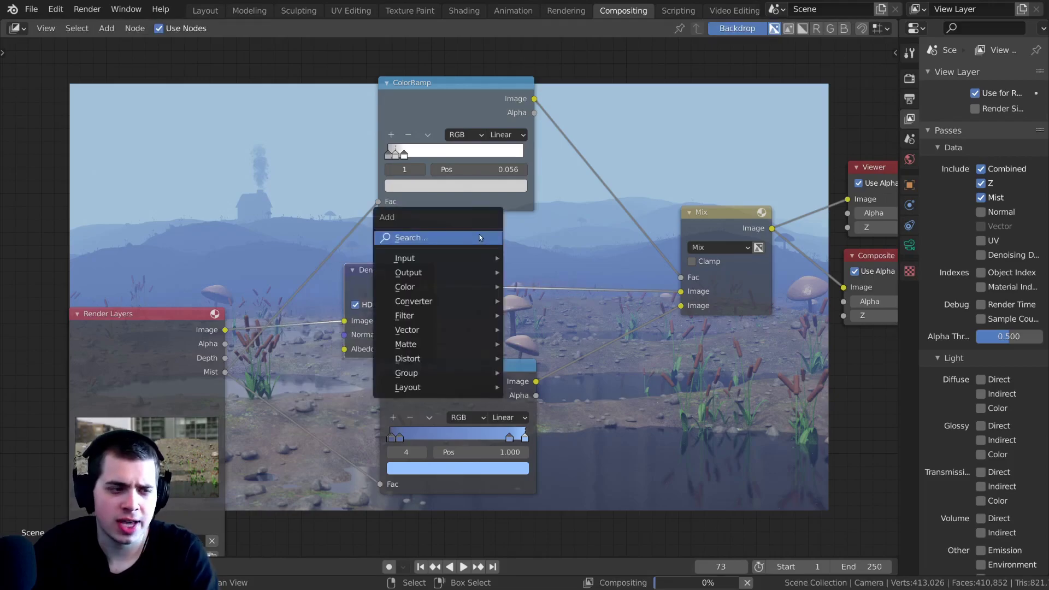
{"action": "left_click", "coordinate": [480, 235]}
{"action": "type", "text": "cl"}
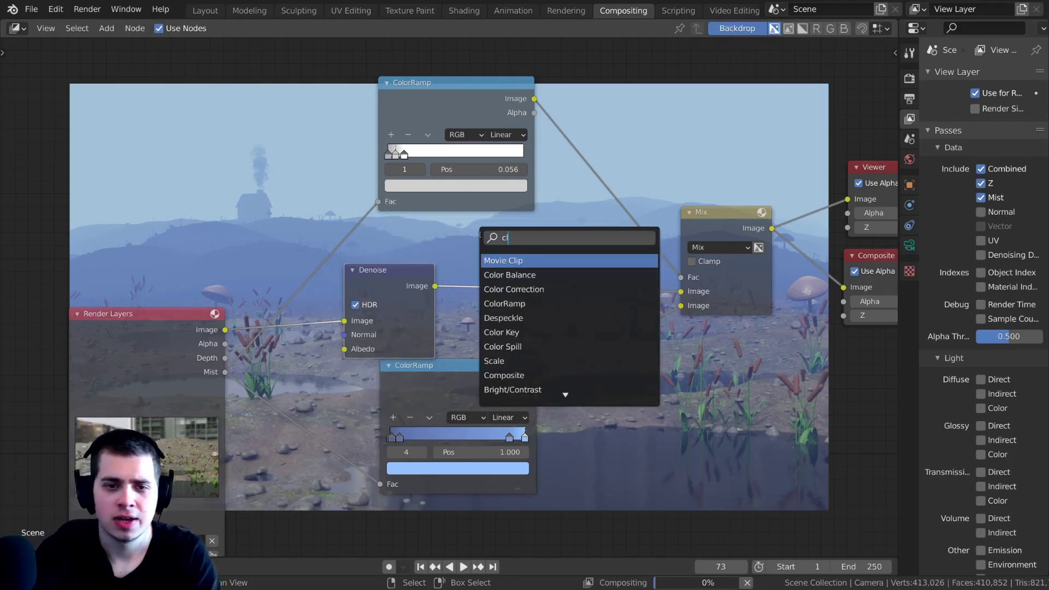
{"action": "left_click", "coordinate": [550, 278]}
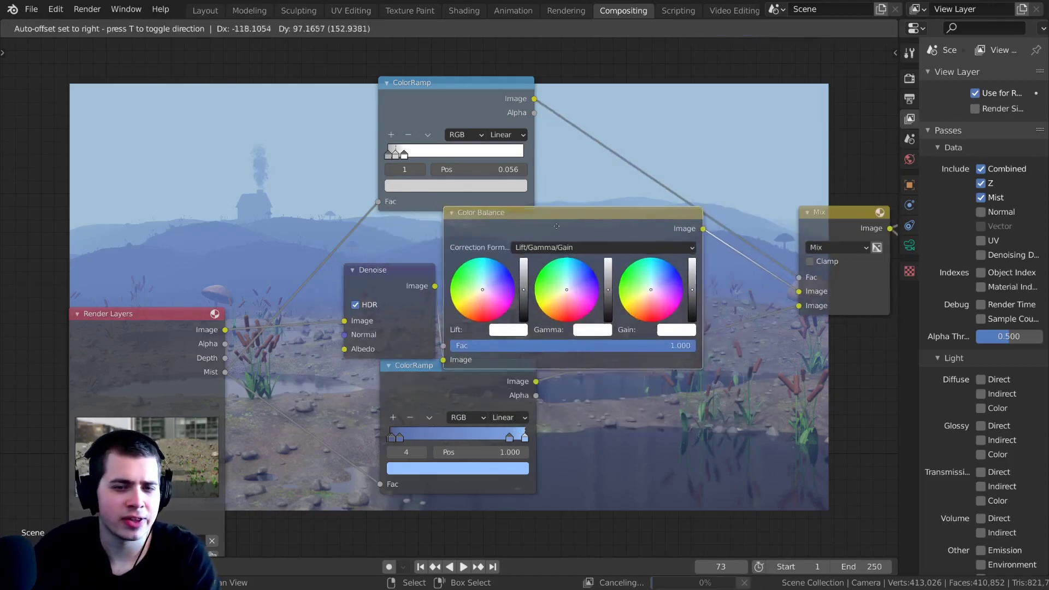
{"action": "left_click", "coordinate": [437, 202]}
Rearrange the Render Layers, Denoise and Color Balance nodes so that they sit clearly apart between the two ColorRamps.
{"action": "left_click_drag", "start_coordinate": [210, 335], "coordinate": [102, 313]}
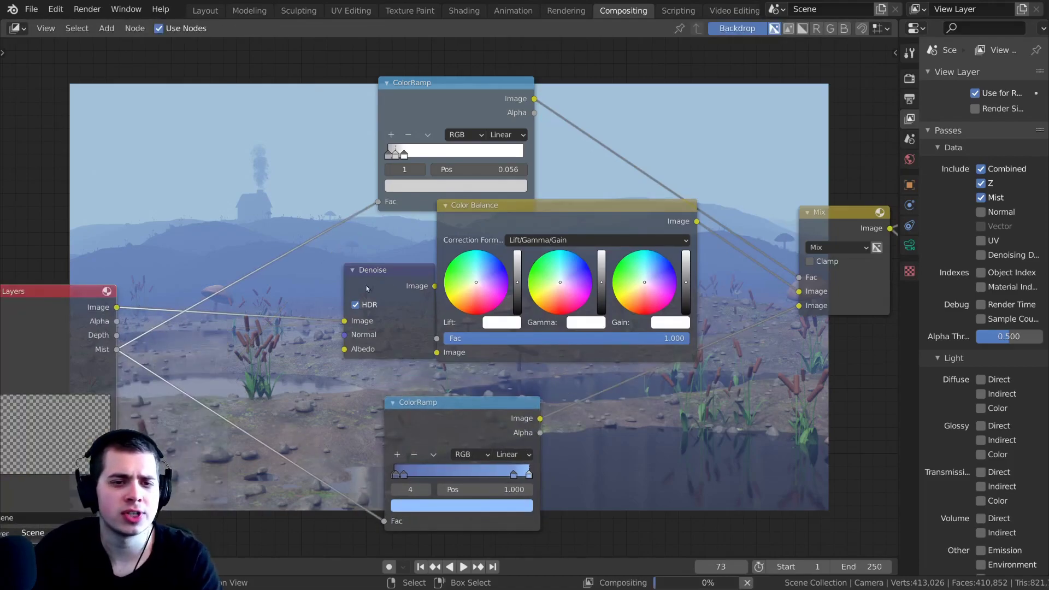
{"action": "left_click_drag", "start_coordinate": [390, 273], "coordinate": [349, 282]}
{"action": "left_click_drag", "start_coordinate": [511, 207], "coordinate": [493, 239]}
{"action": "scroll", "coordinate": [492, 239], "scroll_direction": "down", "scroll_amount": 4}
{"action": "scroll", "coordinate": [493, 237], "scroll_direction": "down", "scroll_amount": 1}
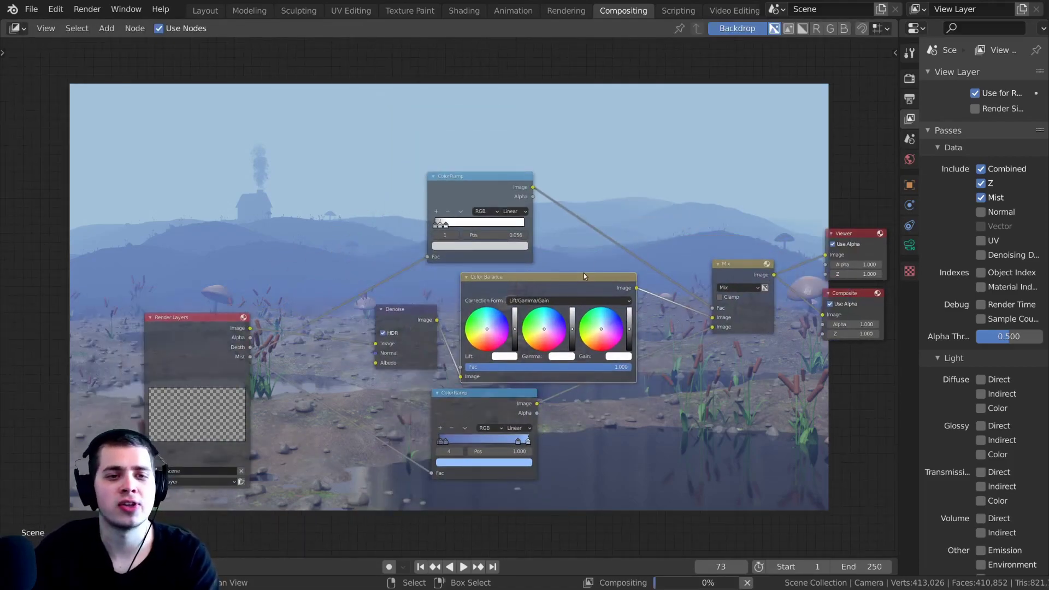